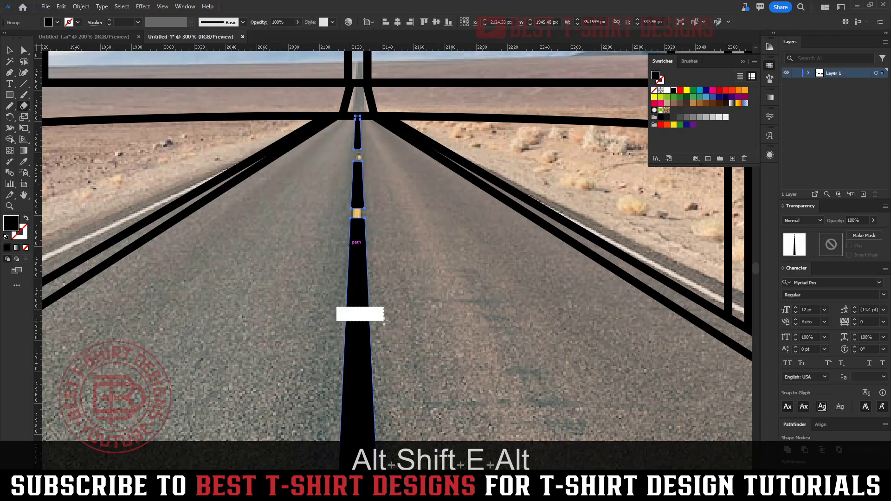
Step: Erase two straight gaps across the lower part of the road's black centre line to split it into dashes
left_click_drag(382, 324, 382, 324)
scroll(390, 161, "down", 1)
scroll(329, 140, "down", 1)
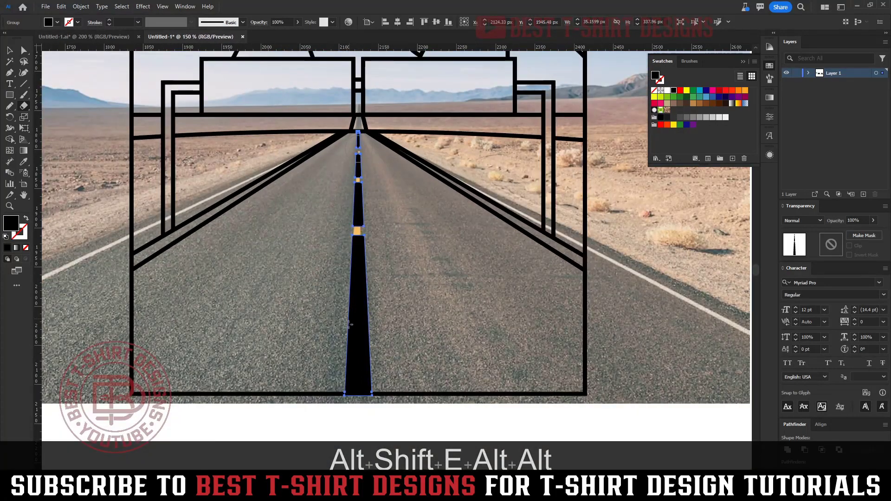
left_click_drag(332, 325, 406, 340)
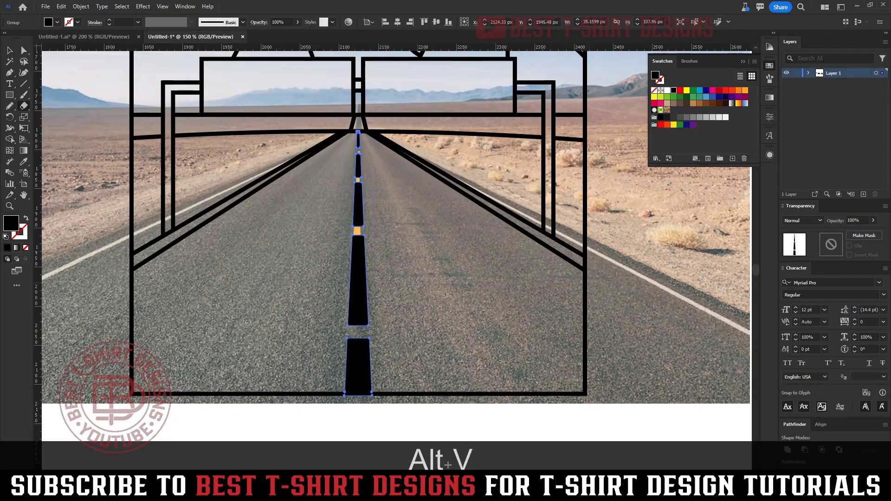
key("v")
left_click(416, 283)
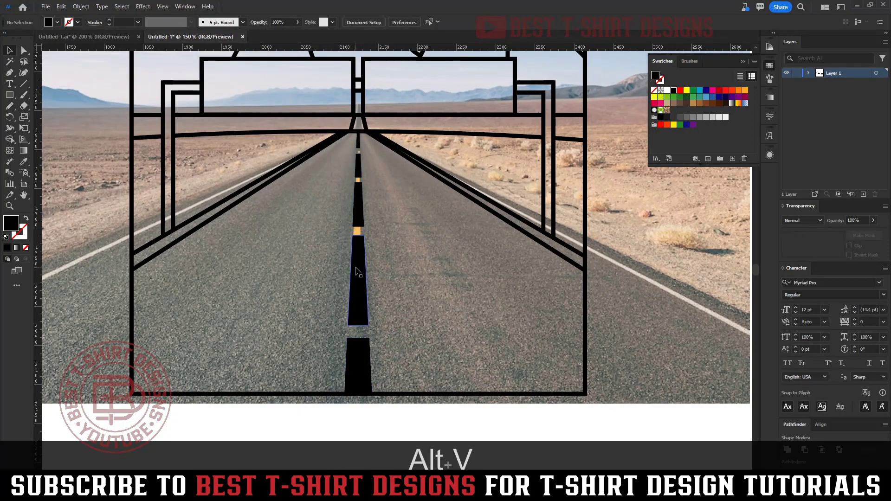
left_click(358, 272)
double_click(355, 270)
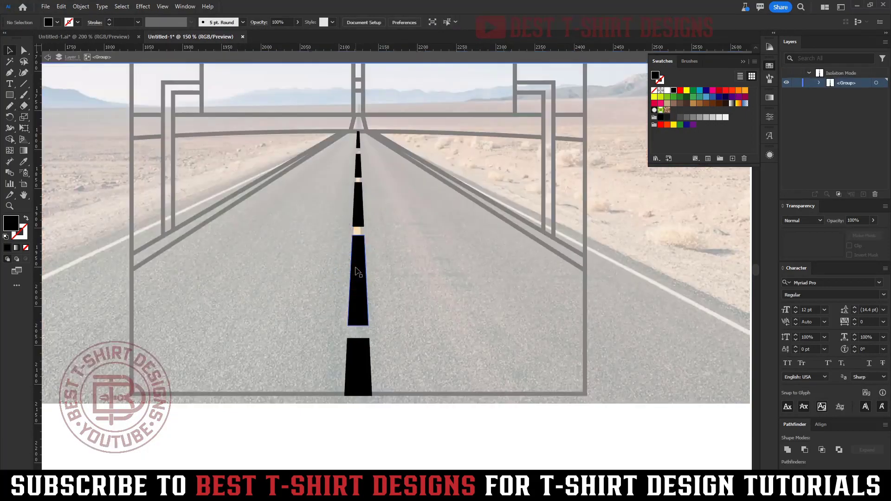
left_click(358, 361)
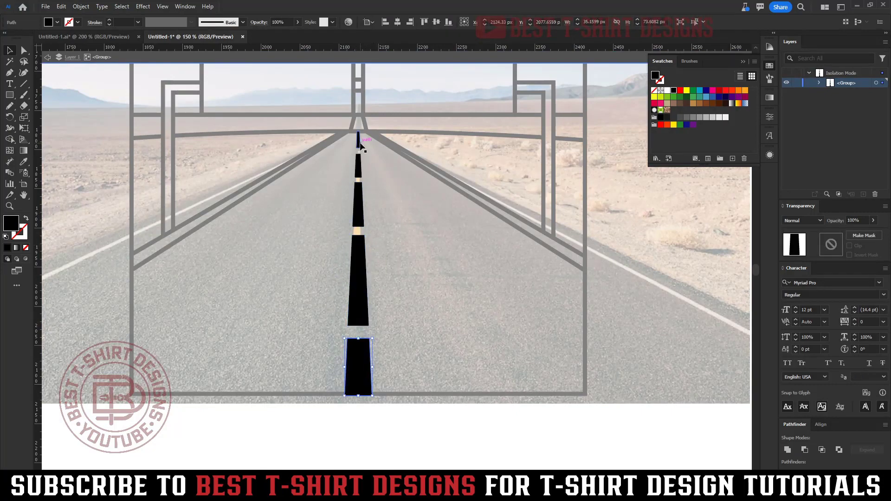
double_click(381, 173)
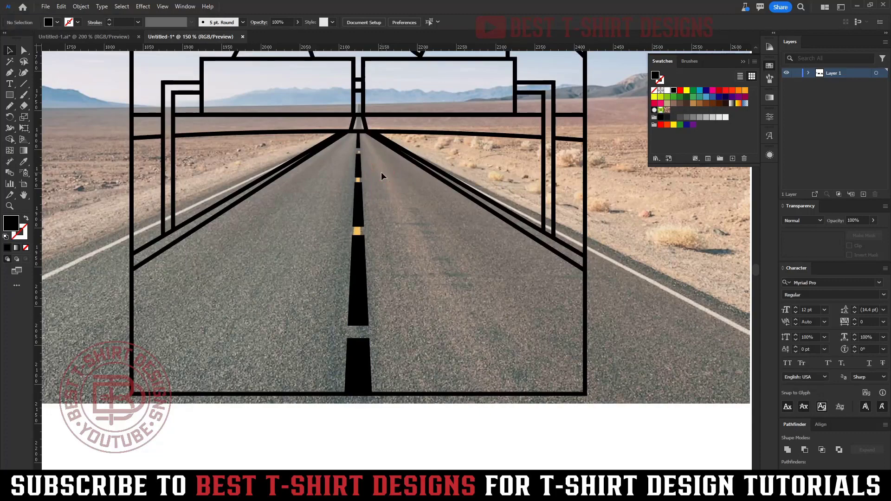
Step: Isolate the centre-line group and place a smaller copy of its uppermost dash, about 17 px tall, directly above the original
scroll(302, 203, "down", 3)
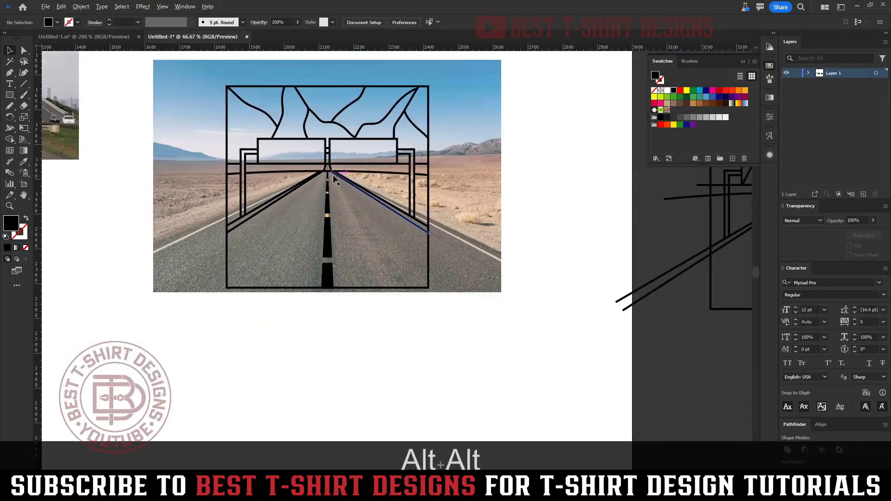
scroll(327, 172, "up", 6)
scroll(327, 172, "up", 2)
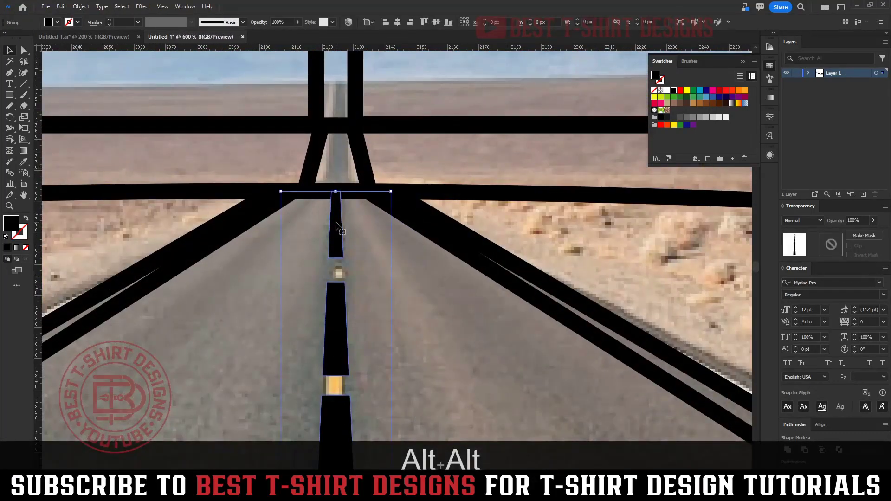
double_click(337, 213)
left_click_drag(339, 218, 337, 187)
scroll(338, 182, "up", 3)
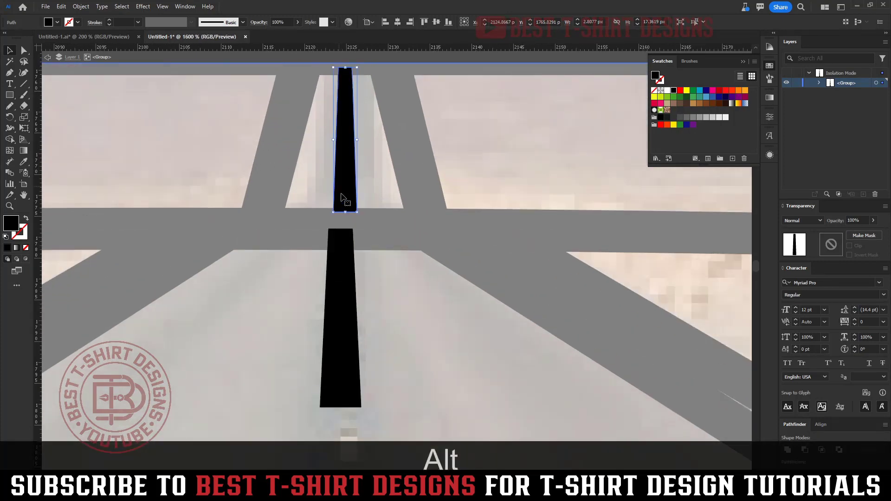
Step: Align the small upper dash horizontally to the centre of the dash beneath it
left_click(341, 236, "shift")
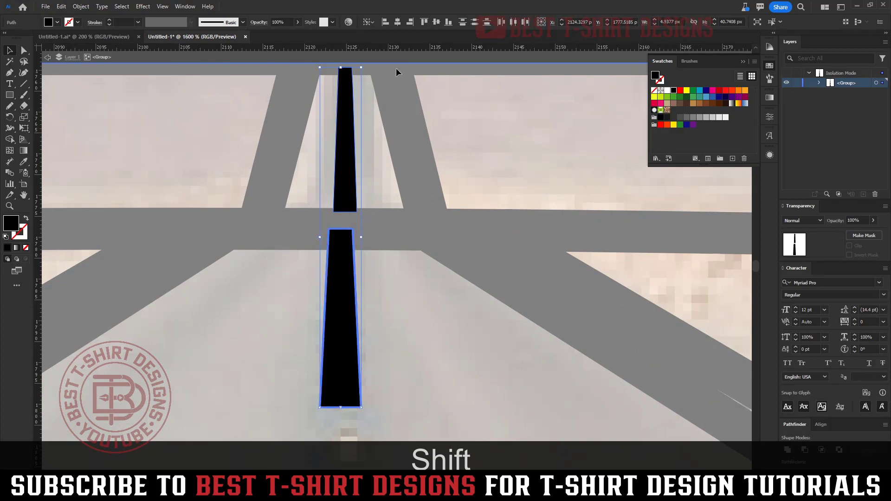
left_click(398, 23)
left_click(461, 131)
left_click(339, 173)
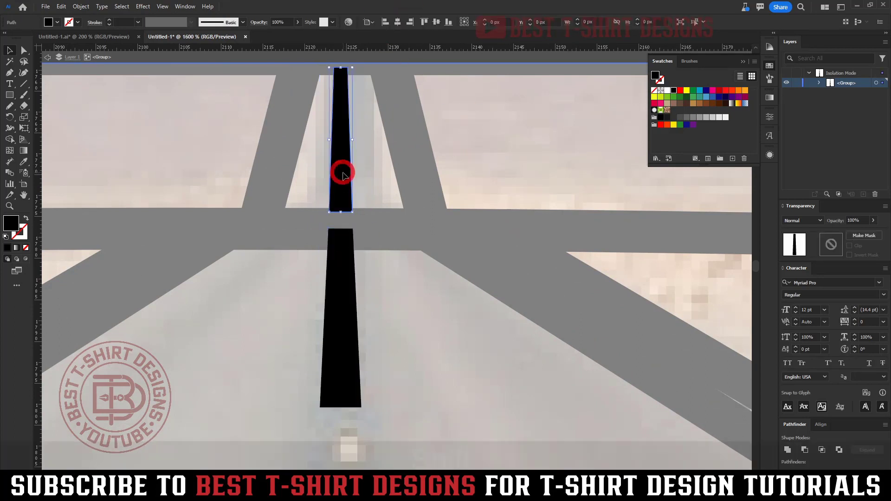
Step: Erase two straight gaps across the small upper dash to make three short dashes, and leave the group's isolation mode
key("shift+e")
left_click_drag(322, 165, 368, 179)
left_click_drag(327, 103, 360, 123)
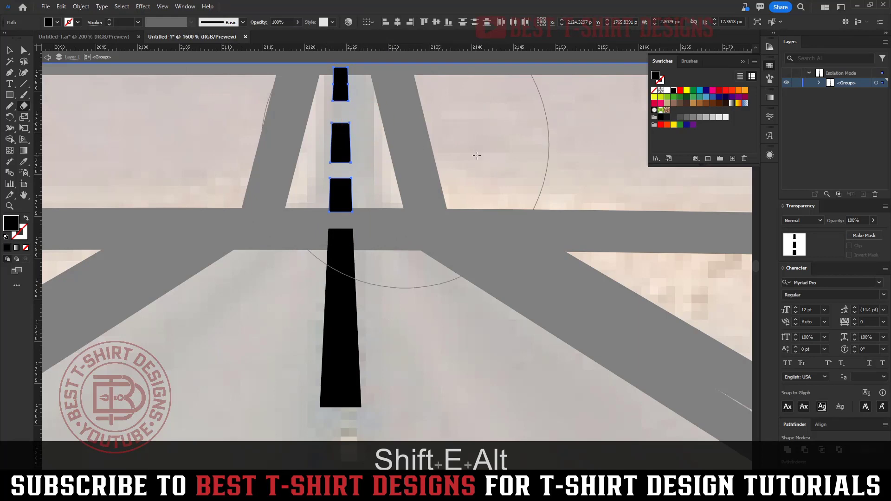
key("v")
scroll(355, 212, "down", 4)
double_click(377, 246)
scroll(310, 209, "down", 2)
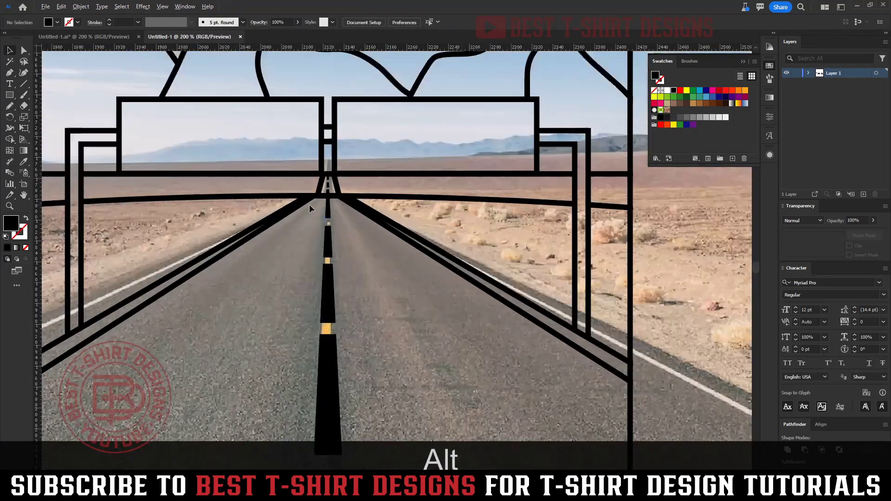
scroll(353, 240, "down", 3)
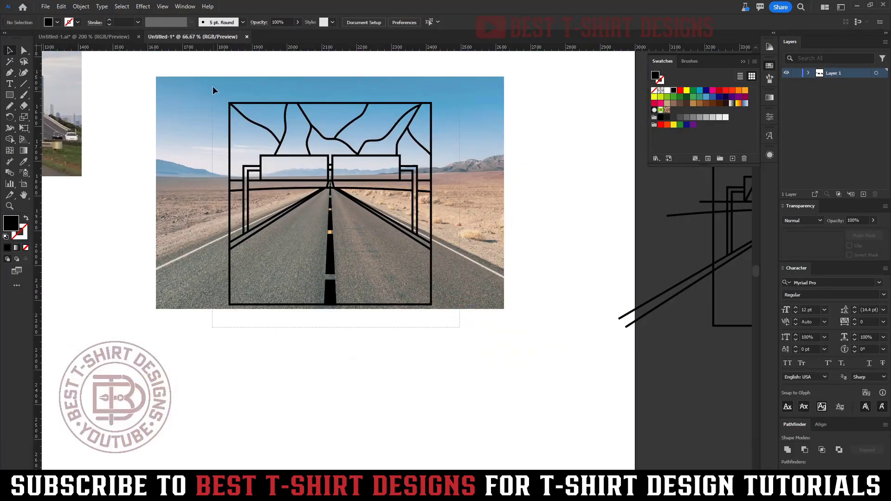
Step: Move the desert road reference photo out from behind the line drawing to the area below the highway sign photo
left_click_drag(213, 87, 213, 87)
key("ctrl+alt+1")
left_click(530, 224)
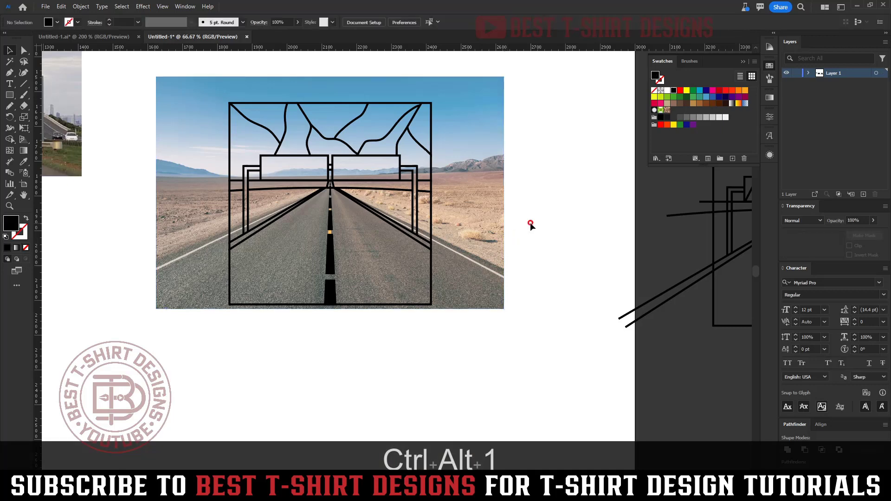
scroll(460, 188, "down", 3)
left_click_drag(463, 183, 308, 285)
scroll(412, 216, "up", 3)
key("space")
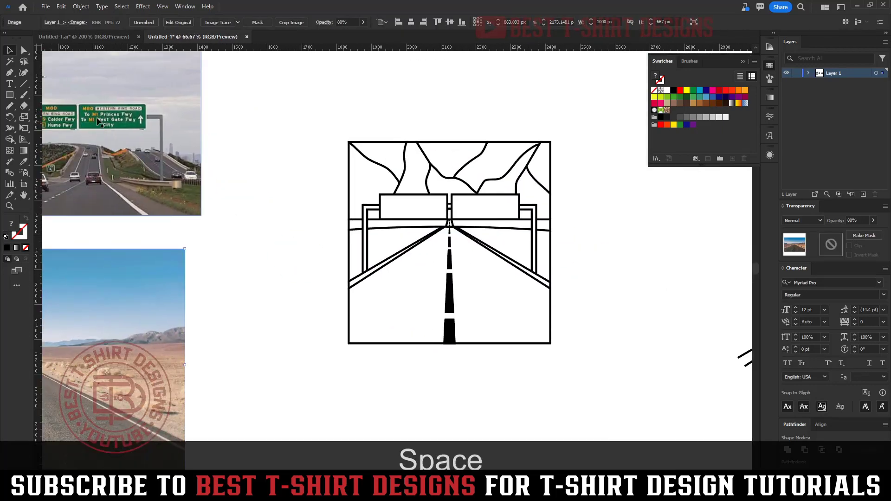
Step: Draw a black square about 46 px wide beside the highway sign photo's post and place a duplicate next to it
scroll(97, 122, "up", 4)
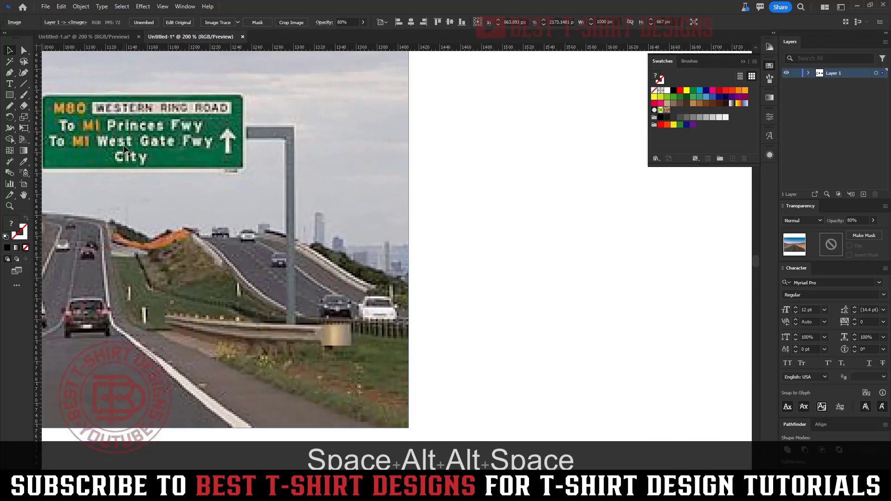
scroll(124, 148, "down", 1)
key("m")
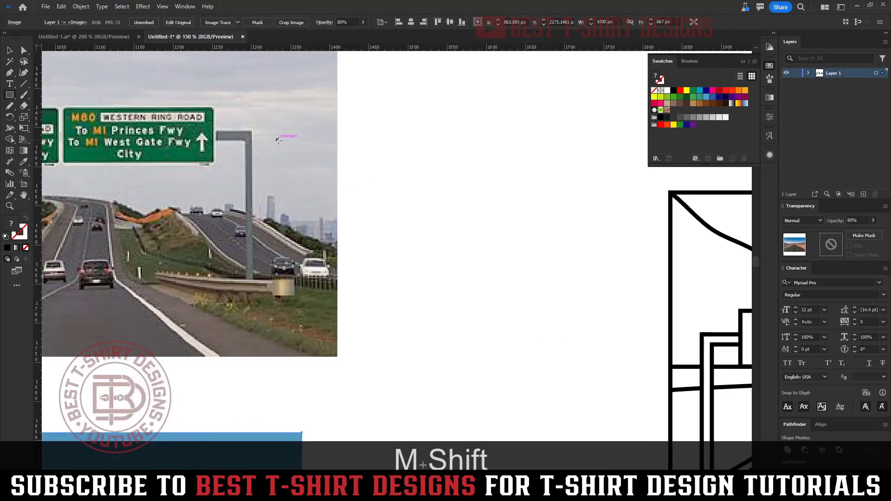
mouse_move(279, 141)
left_mouse_down()
mouse_move(313, 175)
mouse_move(297, 158)
mouse_move(342, 158)
left_mouse_up()
key("v")
Step: Try several orange samples from the highway signs' M80 lettering as the fill of the duplicate square
key("i")
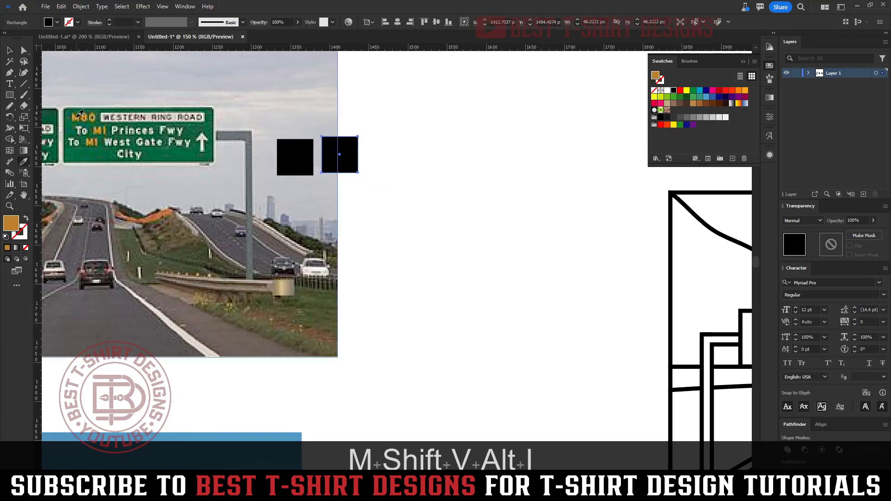
left_click(80, 114)
left_click(75, 116)
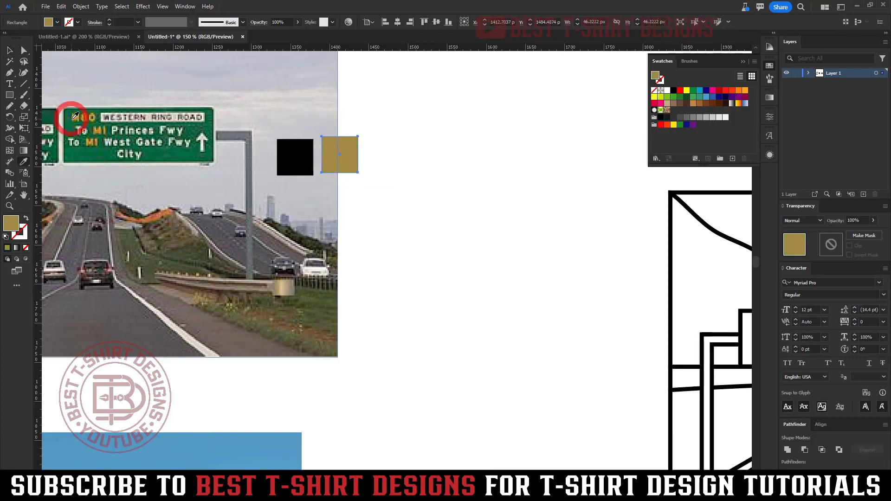
left_click(80, 115)
left_click(86, 115)
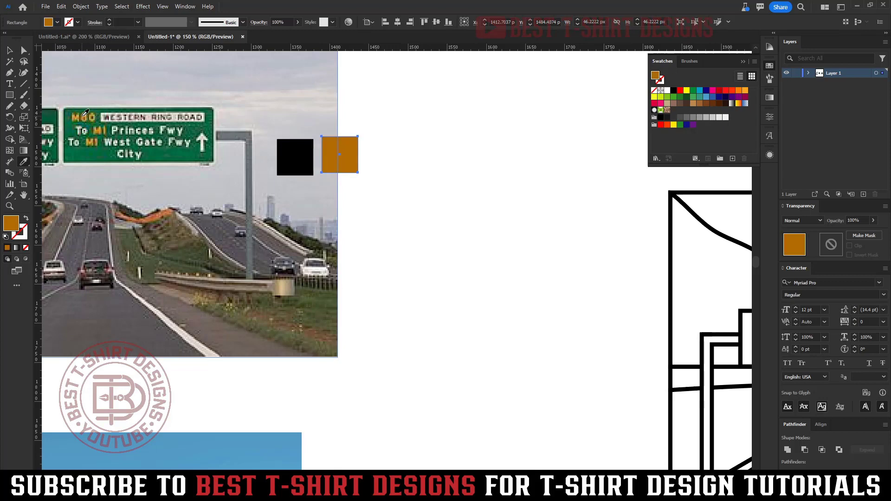
key("space")
left_click_drag(81, 142, 221, 174)
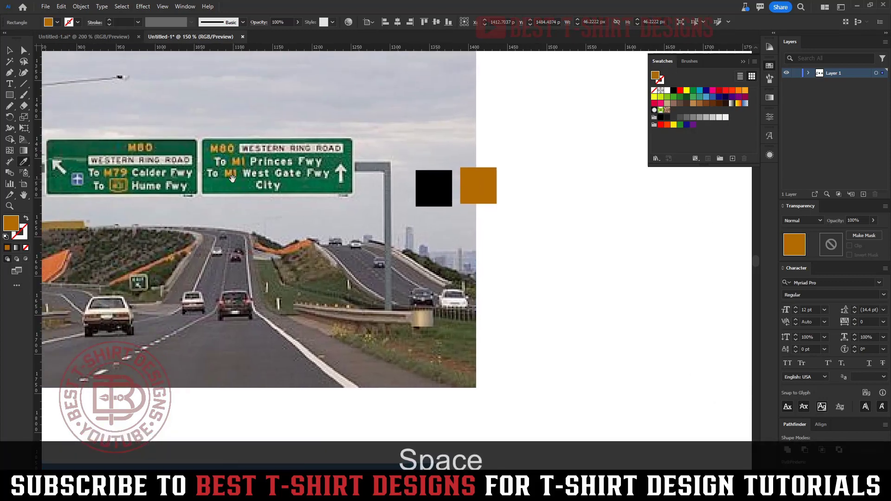
left_click(140, 145)
scroll(231, 167, "down", 3)
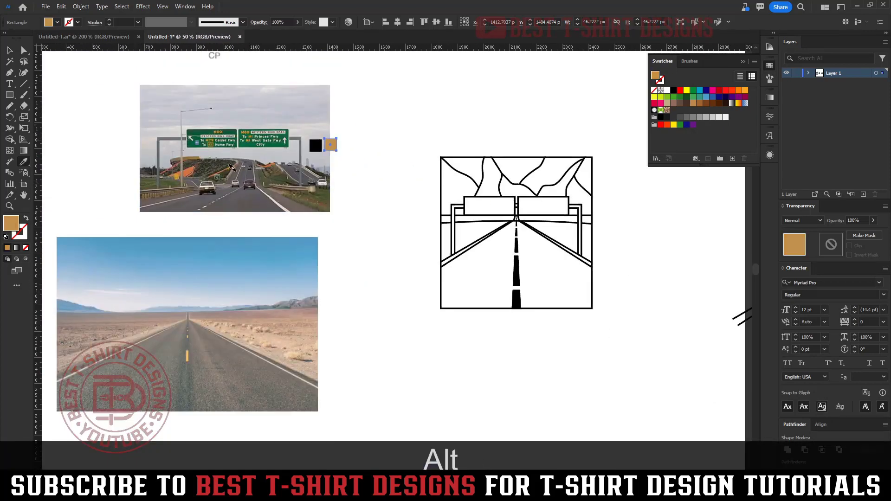
Step: Set the desert road photo's opacity to 100%
key("v")
left_click(165, 353)
scroll(201, 369, "up", 2)
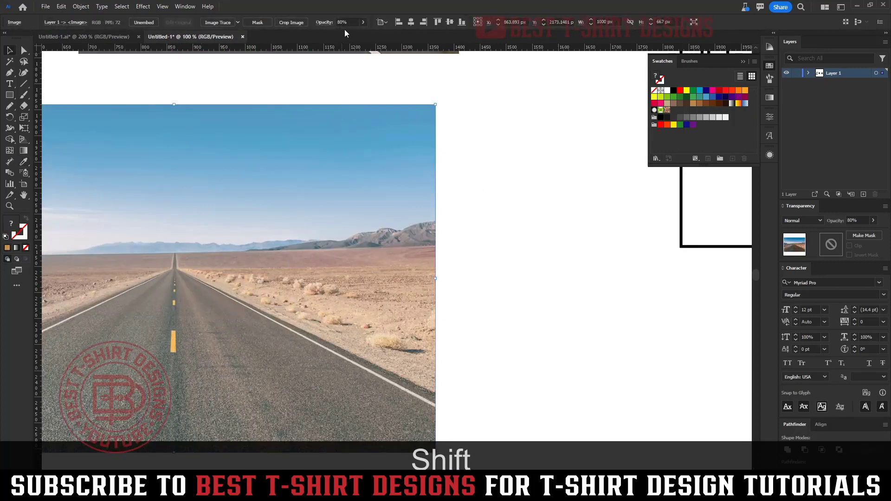
key("ctrl+z")
scroll(284, 203, "down", 2)
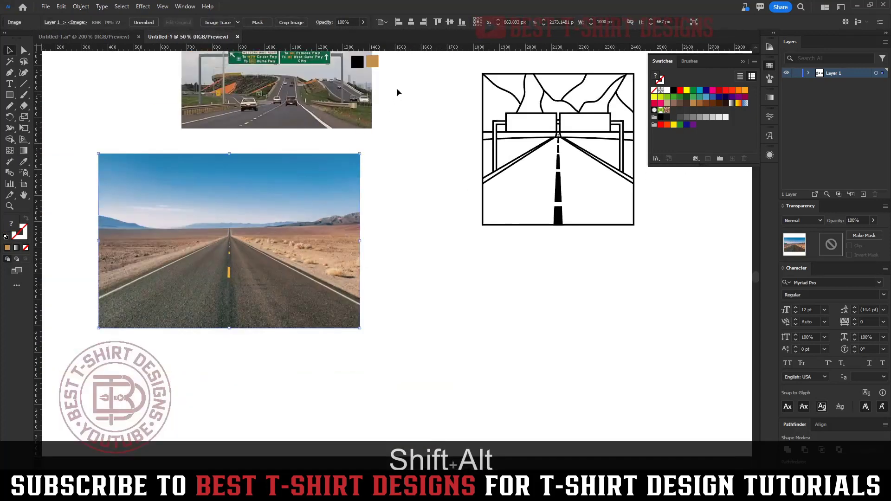
Step: Fill the duplicate square with the orange sampled from the centre-line dash in the desert road photo
left_click(375, 66)
key("i")
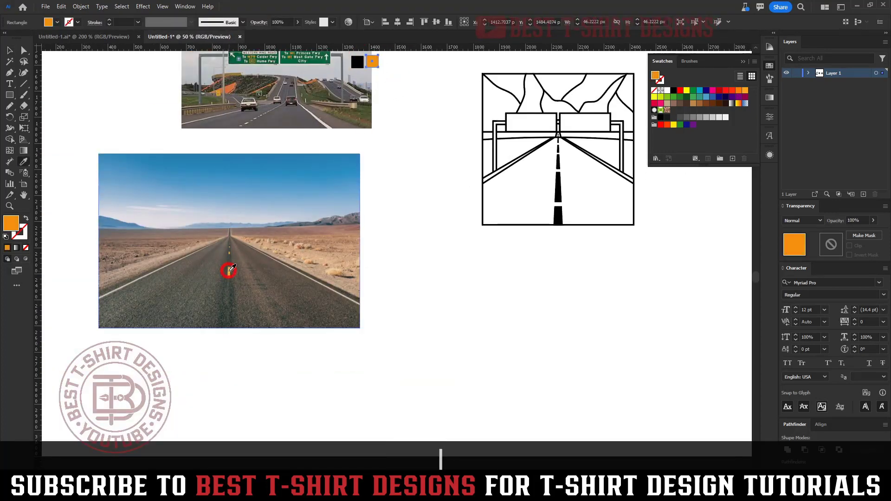
key("v")
left_click(392, 123)
Step: Fill the remaining black square with the dark green sampled from the highway sign
scroll(393, 122, "up", 2)
scroll(393, 122, "up", 3)
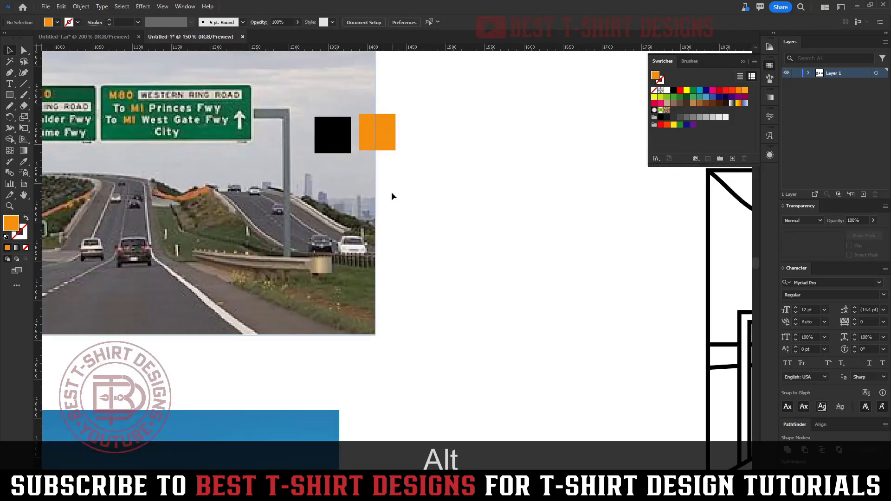
left_click_drag(392, 196, 453, 214)
left_click(399, 158)
key("i")
left_click(277, 148)
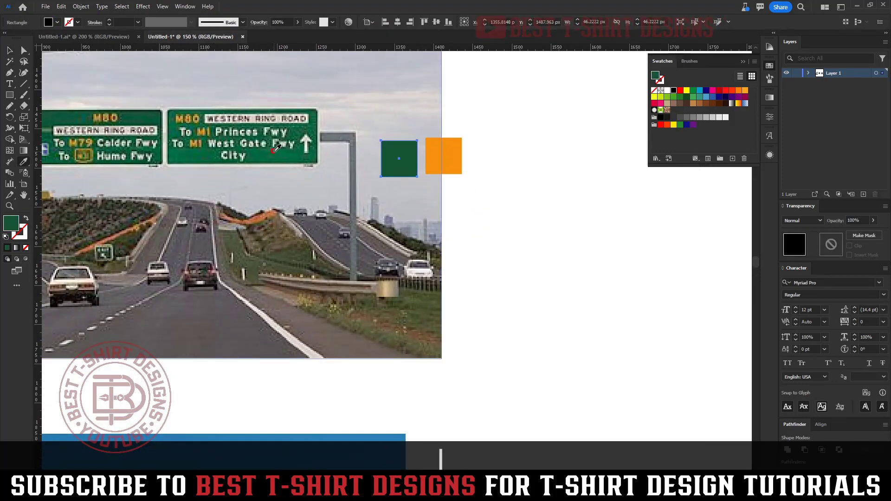
key("v")
Step: Move the highway sign photo left, clear of the green and orange squares
scroll(251, 200, "down", 3)
left_click_drag(279, 209, 191, 209)
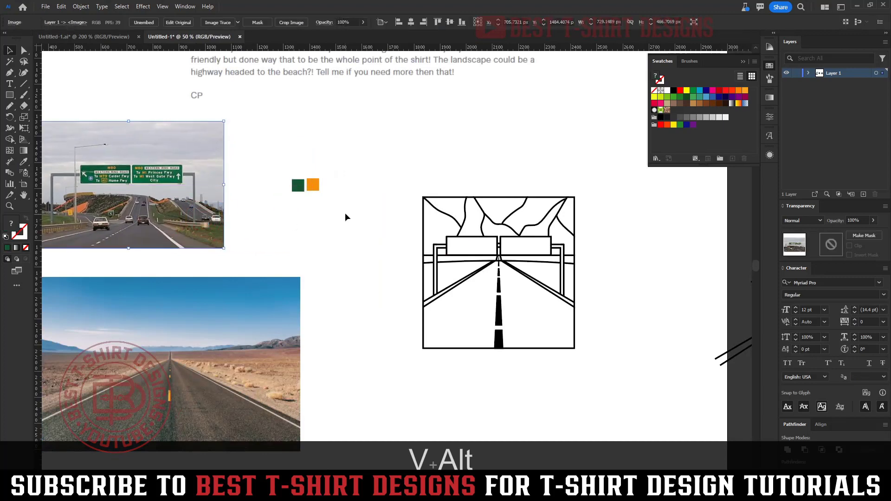
left_click_drag(344, 212, 298, 202)
left_click(304, 219)
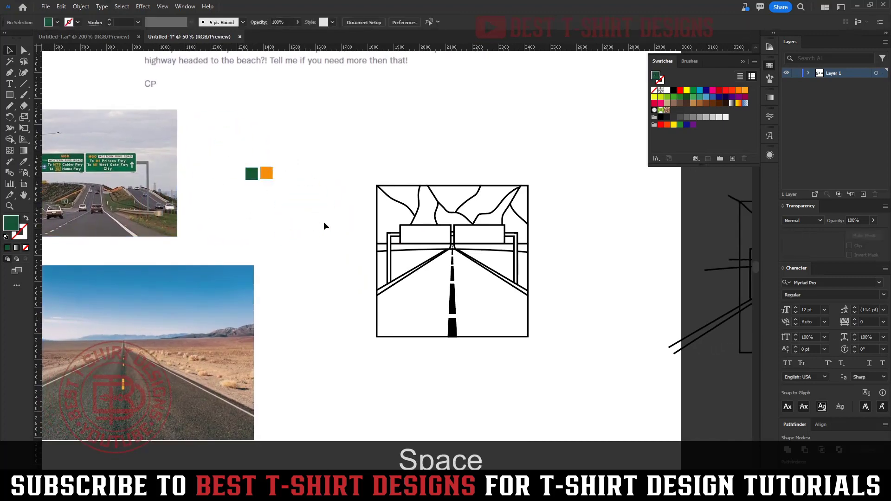
Step: Save the fills of the green and orange squares as a new colour group in the swatches
scroll(175, 129, "up", 2)
scroll(159, 163, "up", 2)
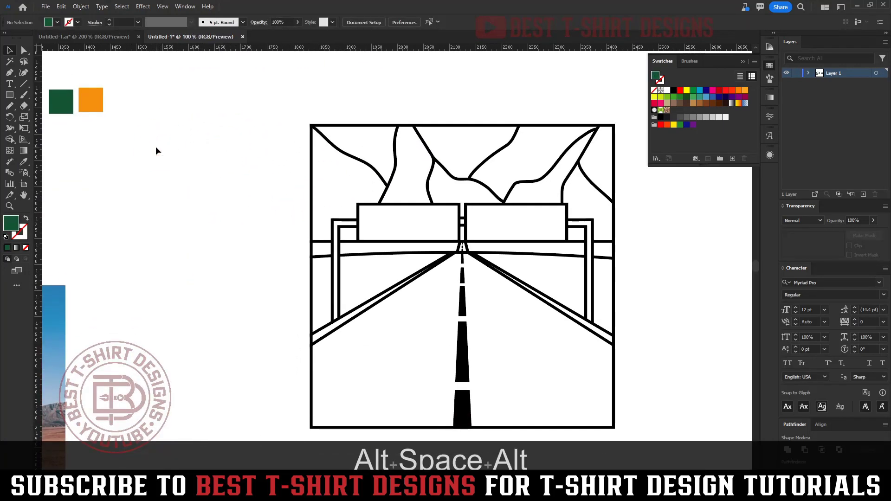
scroll(156, 150, "down", 1)
left_click_drag(89, 99, 119, 122)
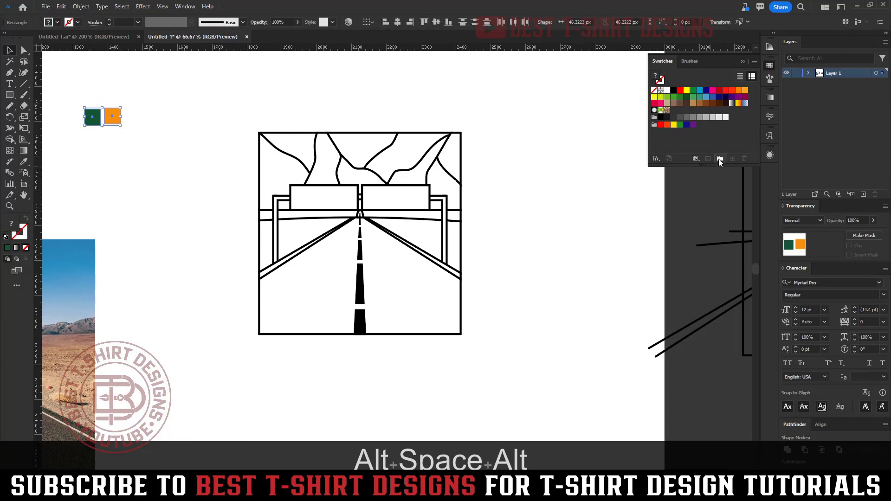
left_click(720, 159)
left_click(440, 275)
left_click(534, 316)
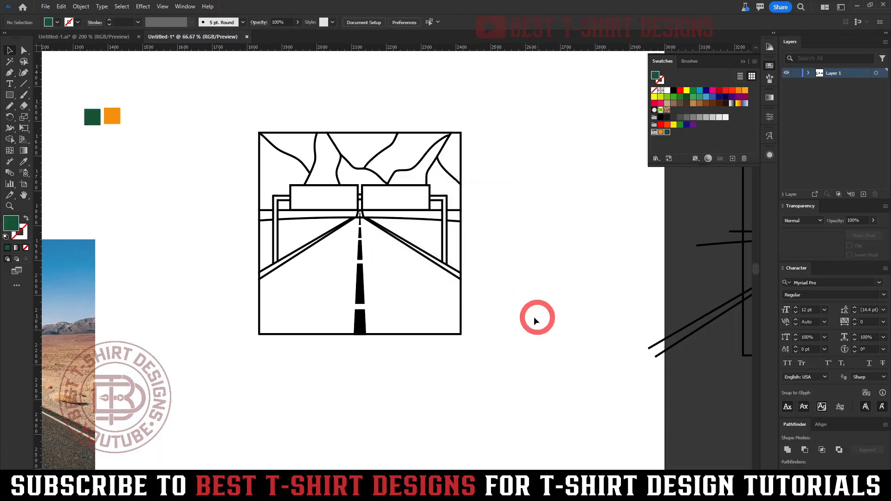
Step: Use Live Paint on the highway artwork to fill both sign boards with the dark green from the saved colour group
left_click_drag(516, 370, 231, 101)
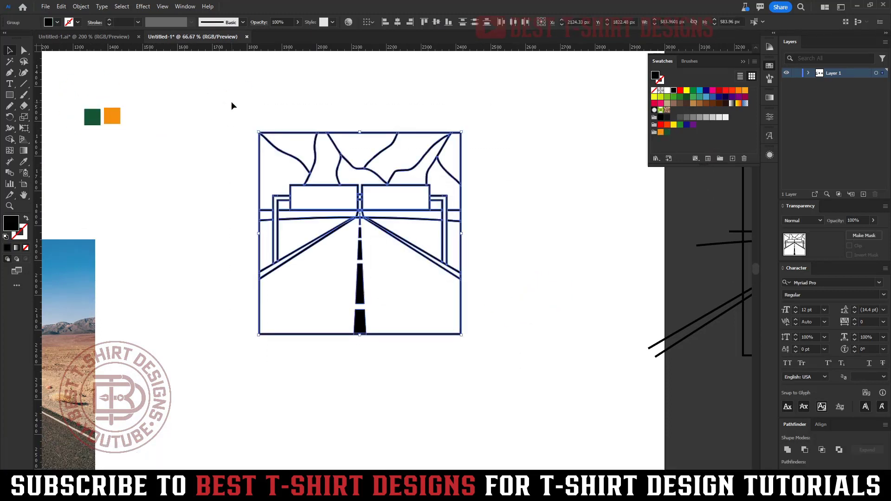
key("k")
scroll(398, 190, "up", 1)
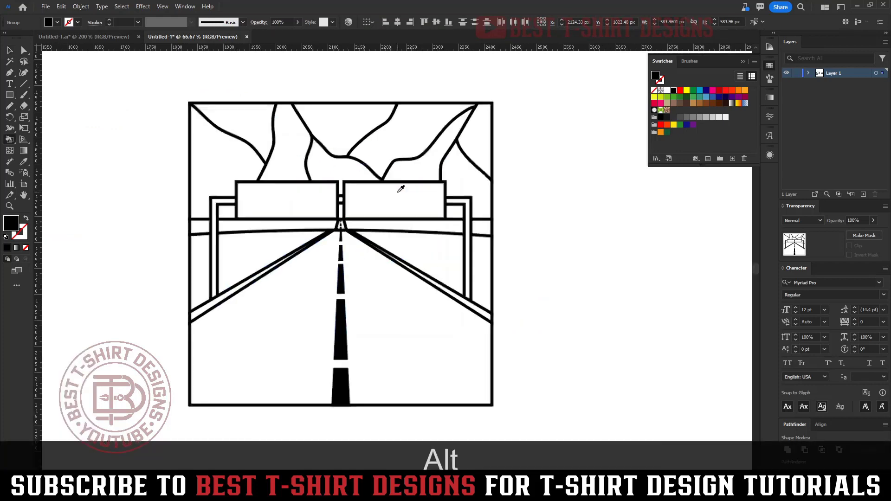
scroll(401, 188, "up", 1)
left_click(667, 132)
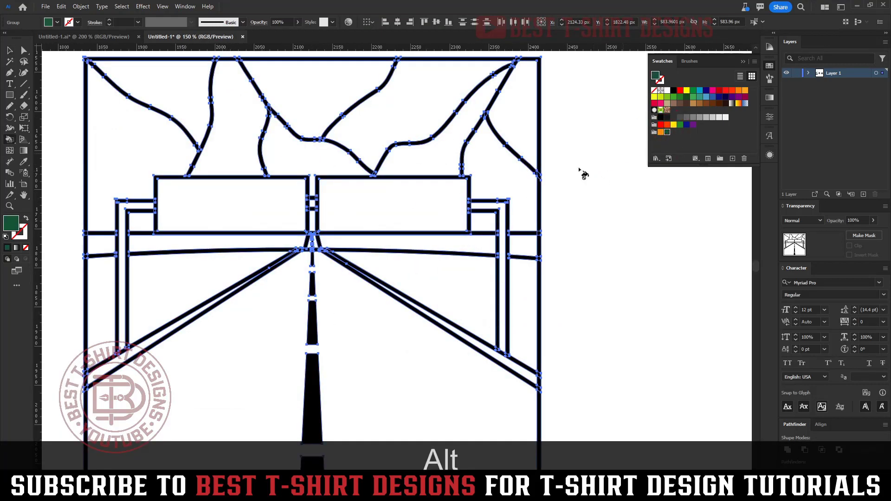
left_click(419, 197)
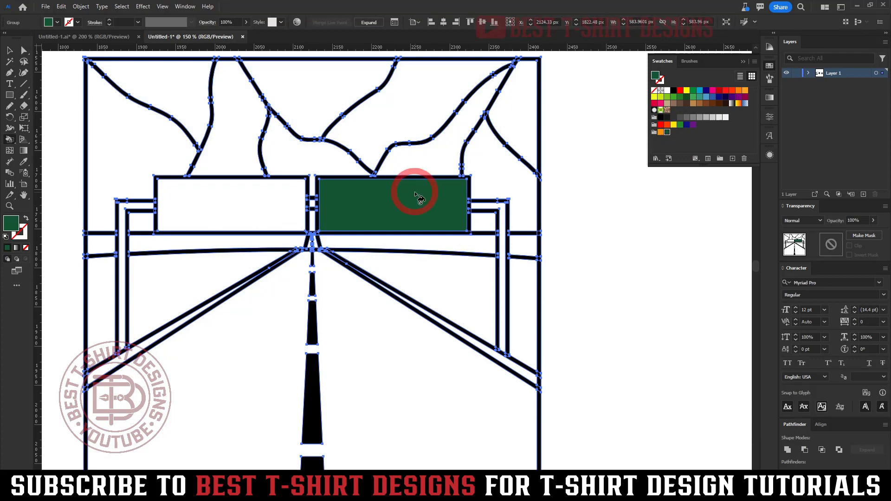
left_click(256, 195)
Step: Fill both sign support posts with a medium grey swatch
left_click(699, 118)
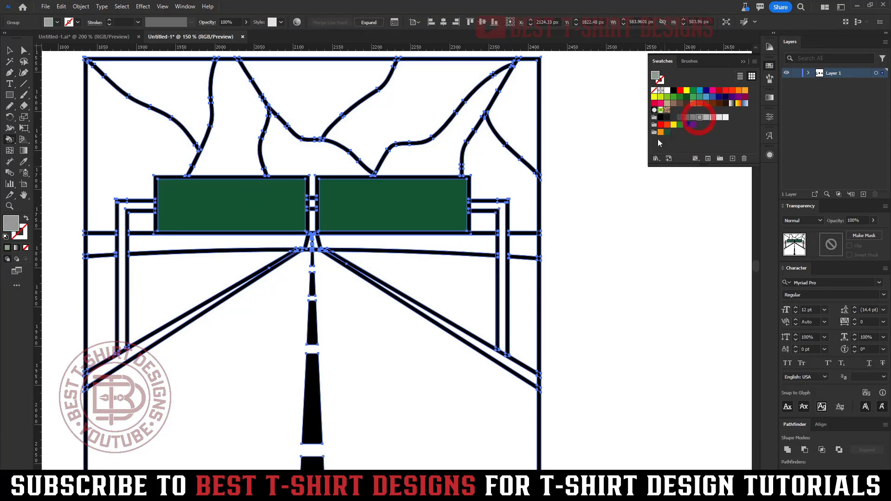
left_click(502, 213)
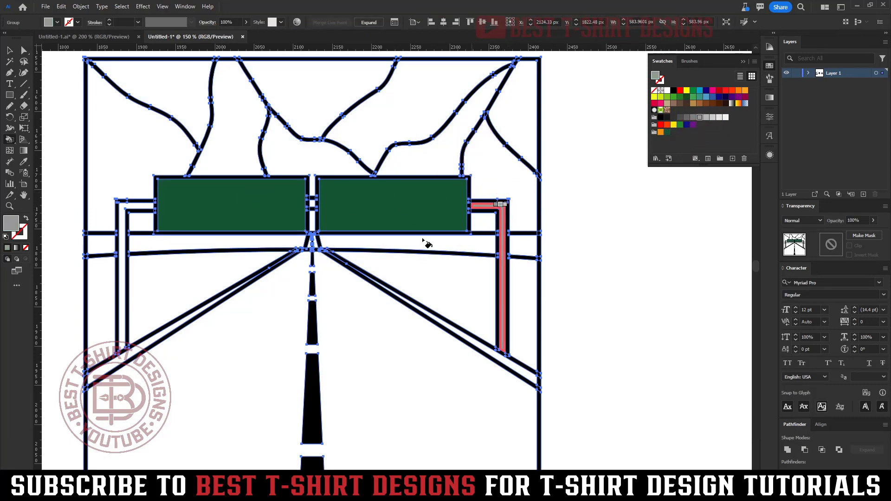
left_click(126, 263)
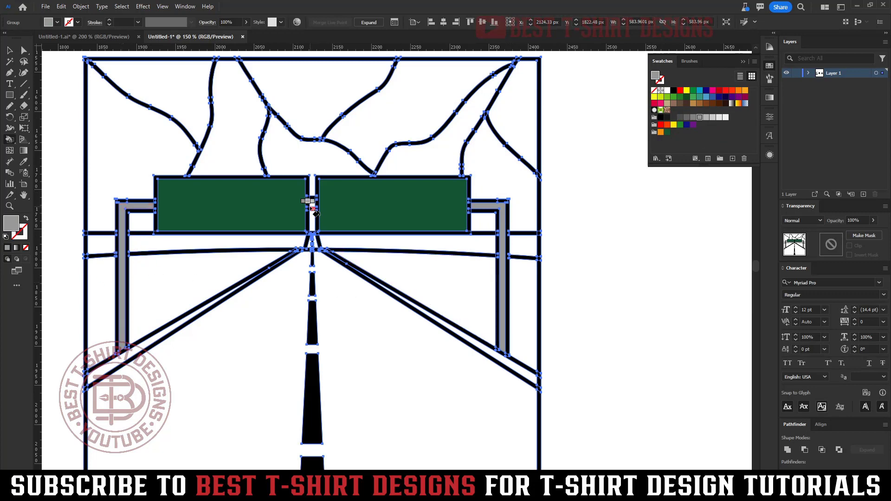
Step: Fill the road surface and both road-edge strips with a dark grey swatch
scroll(388, 263, "down", 2)
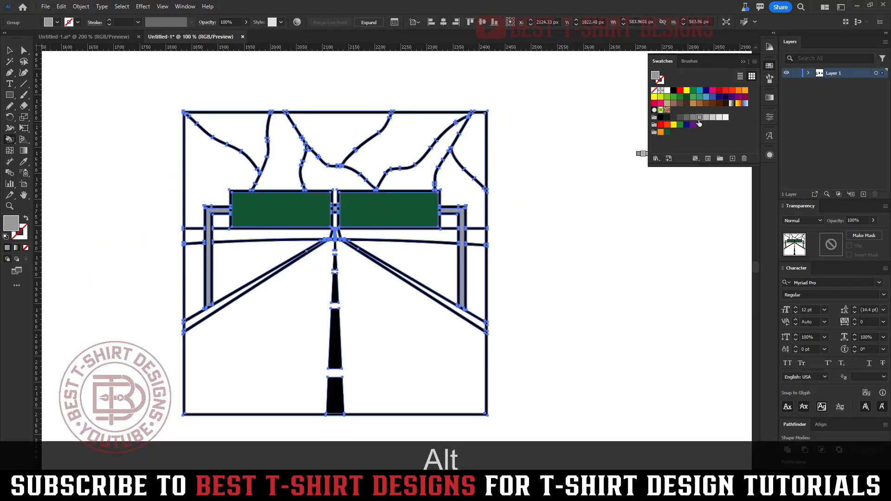
left_click(674, 119)
left_click(680, 117)
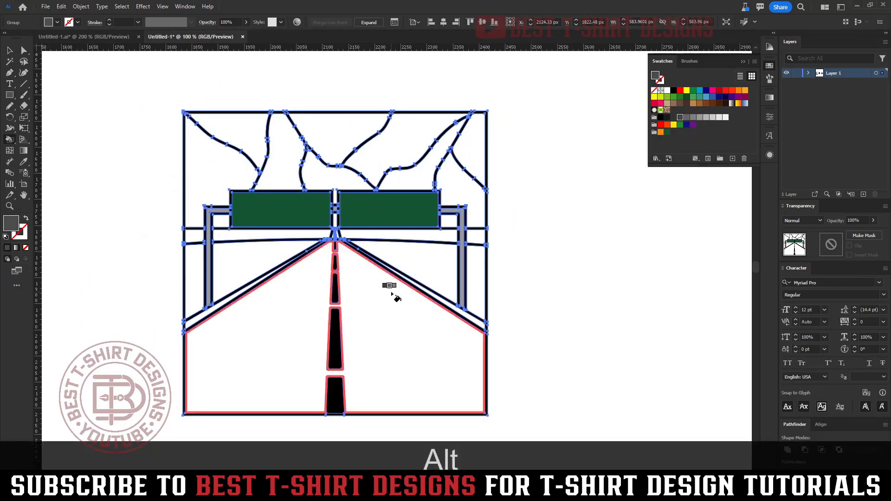
left_click(379, 299)
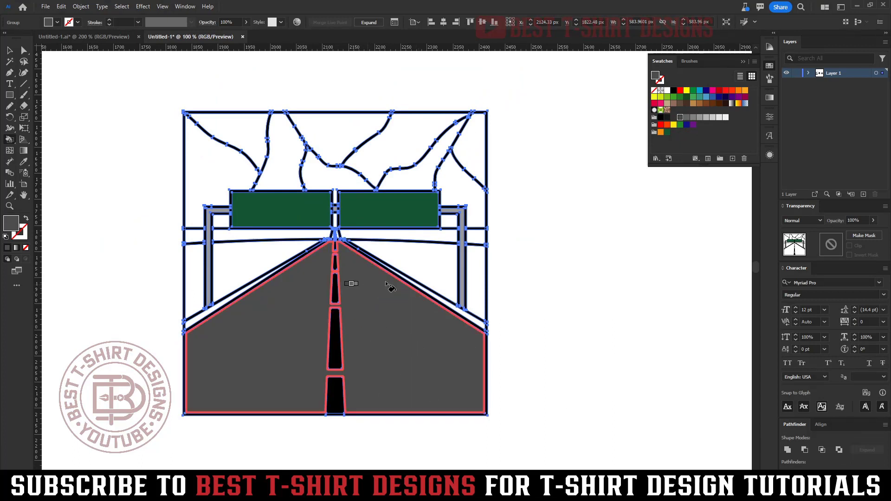
left_click(454, 309)
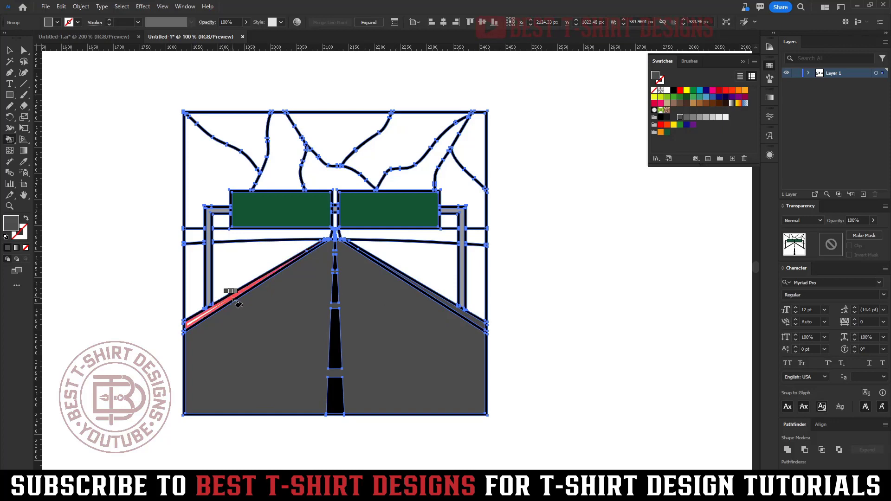
left_click(235, 299)
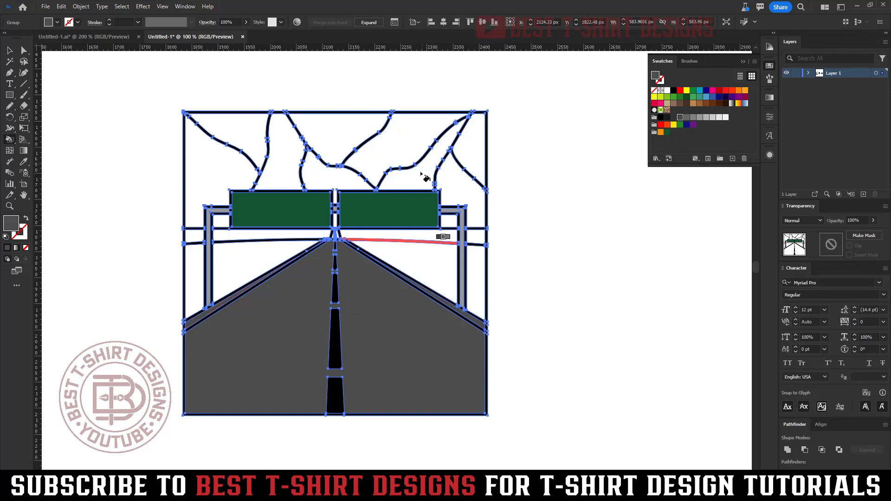
Step: Examine the road edges and roadside ground in the desert road photo as a colour reference
scroll(447, 247, "down", 1)
key("v")
left_click(536, 279)
key("space")
left_click_drag(394, 380, 537, 328)
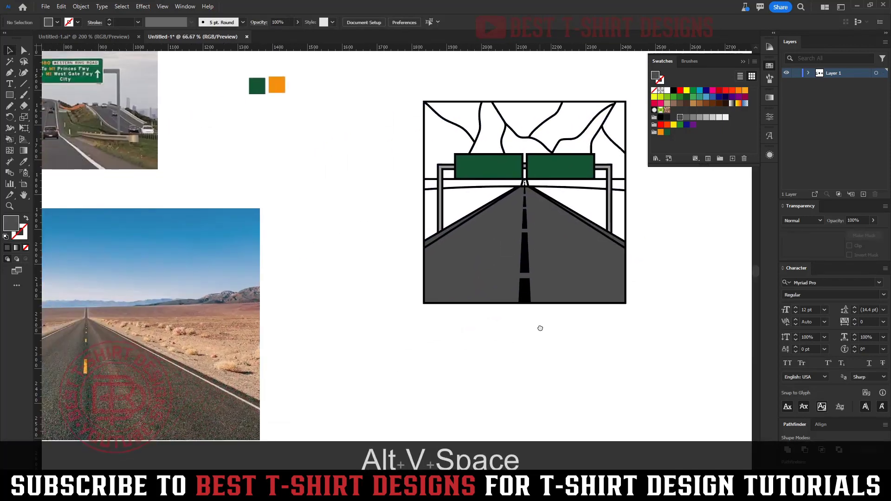
left_click_drag(356, 350, 469, 297)
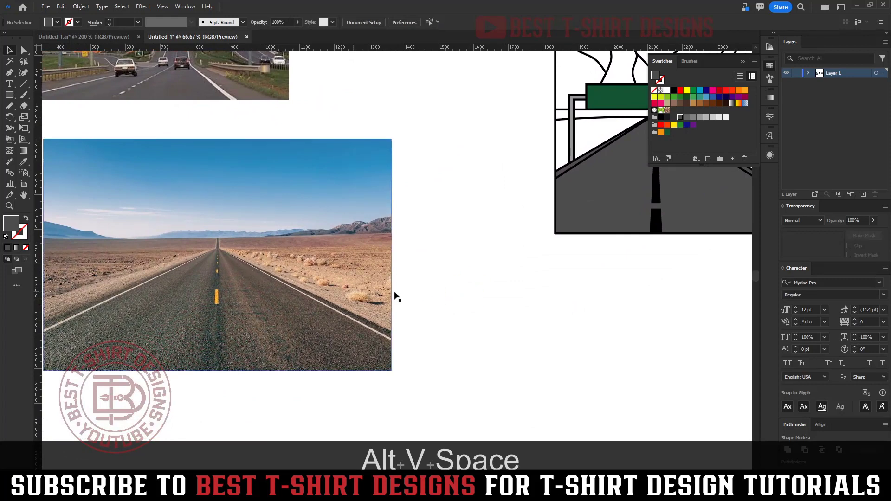
left_click(453, 294)
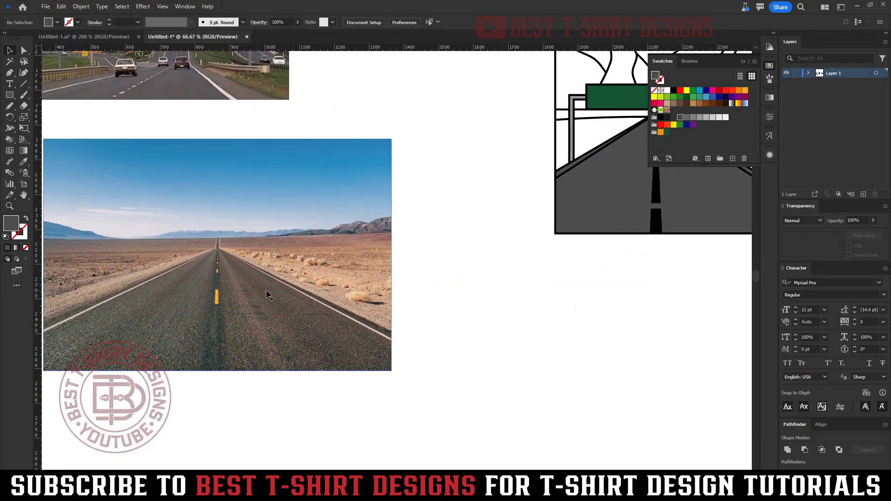
left_click(501, 318)
left_click_drag(414, 306, 216, 269)
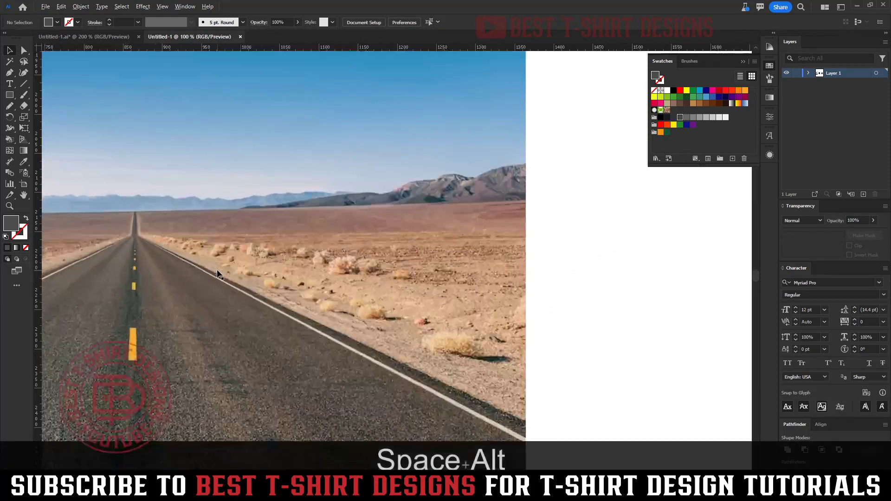
scroll(218, 274, "down", 4)
left_click_drag(471, 299, 295, 348)
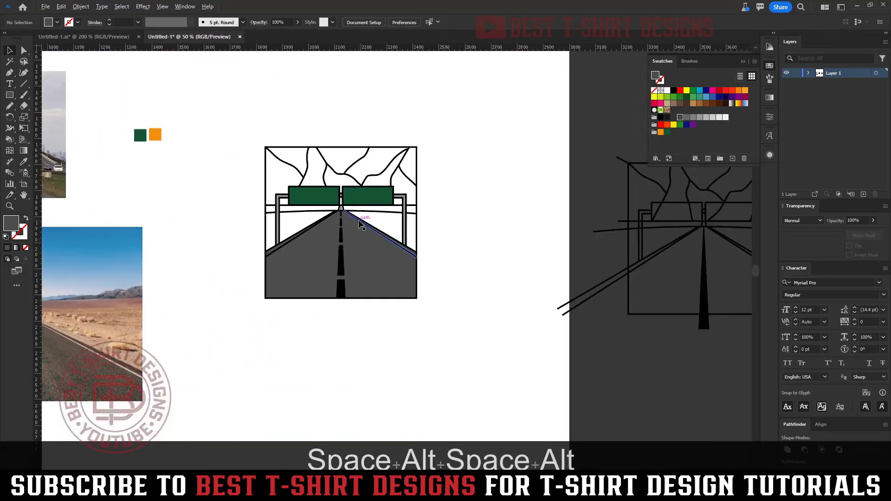
Step: Try filling the four ground areas beside the road with a bright green default swatch using Live Paint
scroll(362, 225, "up", 2)
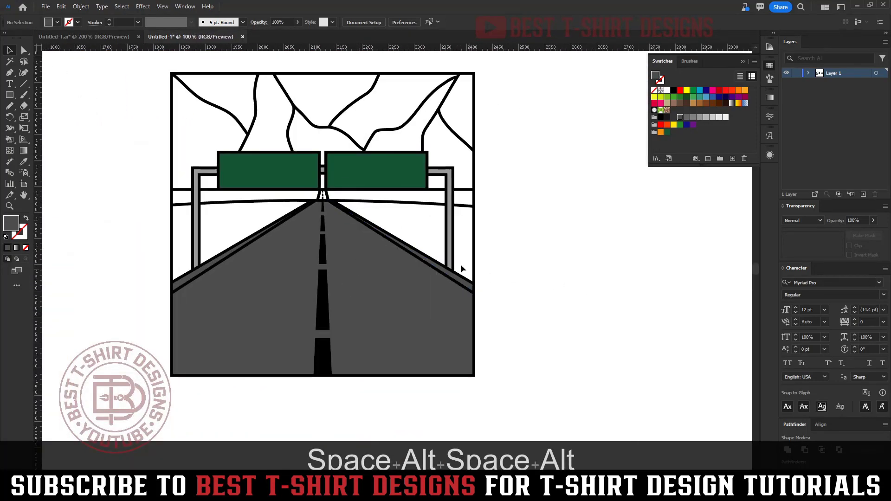
left_click(448, 252)
key("k")
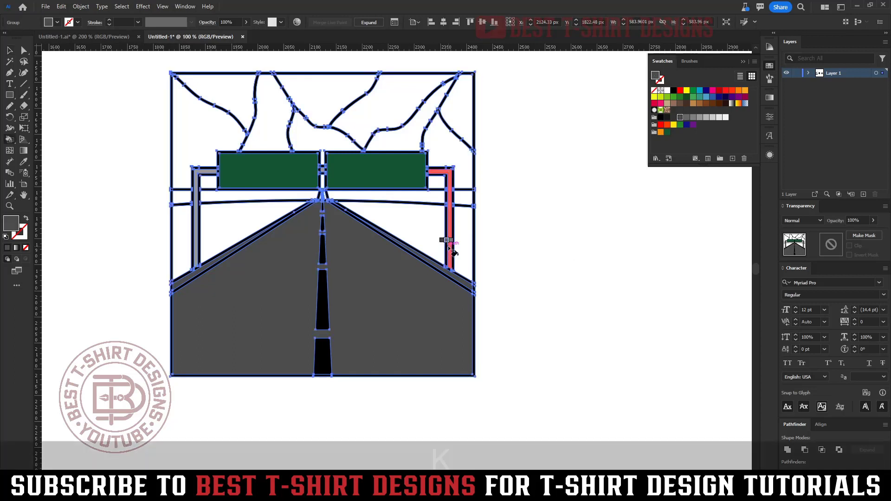
left_click(680, 98)
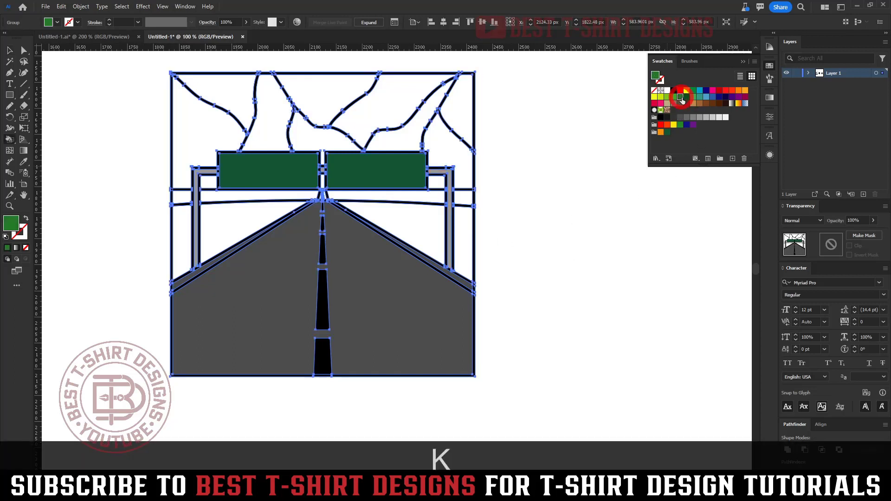
left_click(428, 240)
left_click(462, 248)
left_click(255, 228)
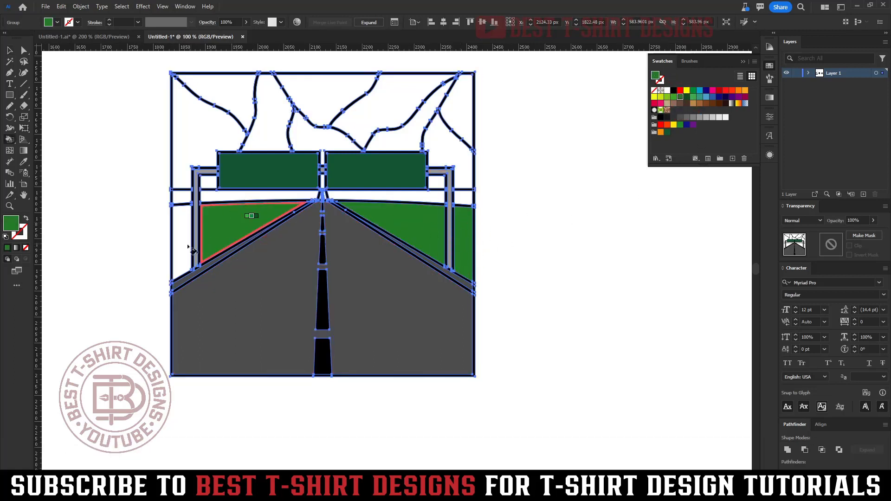
left_click(181, 242)
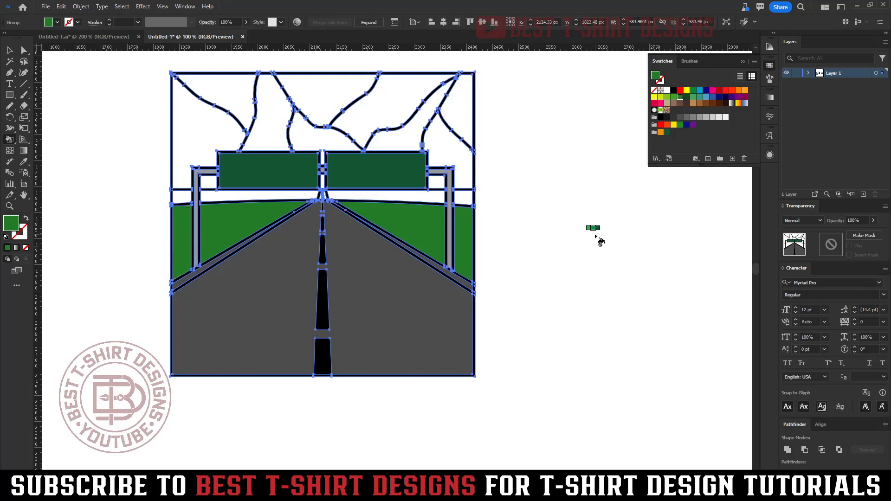
Step: Undo the four bright green ground fills and deselect the artwork
key("ctrl+z")
key("ctrl+z")
key("ctrl+z")
key("ctrl+z")
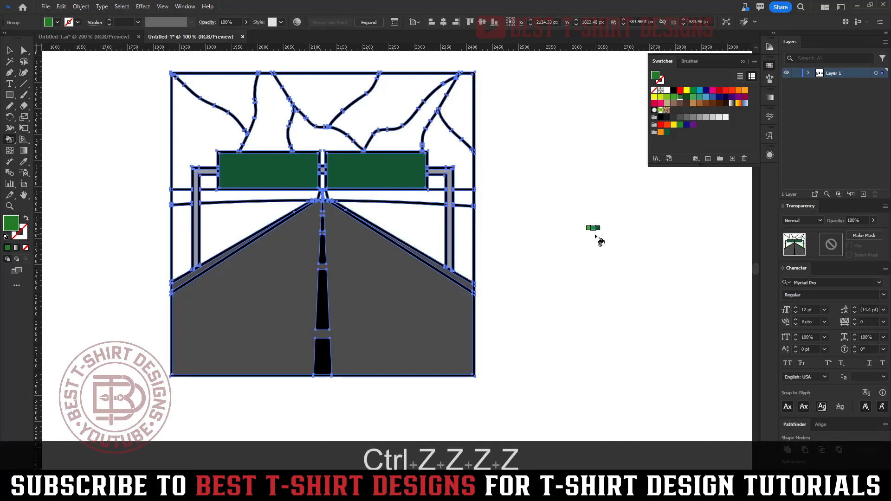
key("v")
left_click(545, 226)
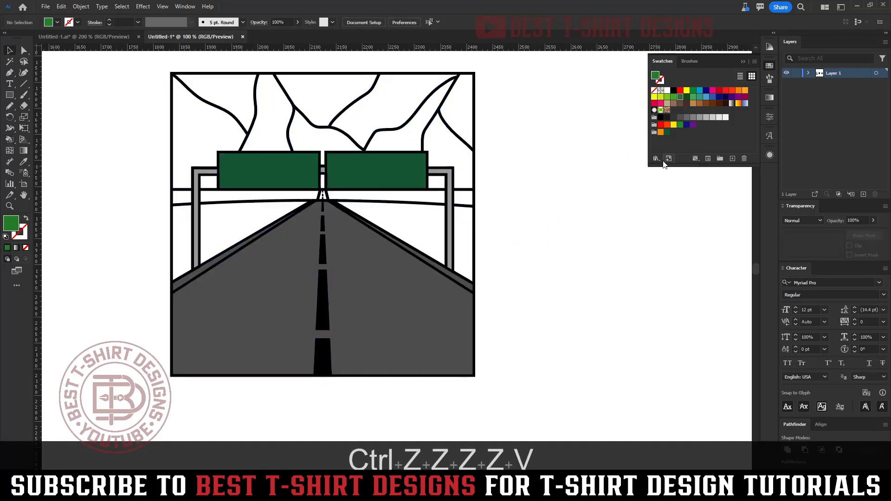
Step: Open the Earthtone and Landscape swatch libraries, keeping only Landscape open as a separate floating palette beside the artwork
left_click(656, 160)
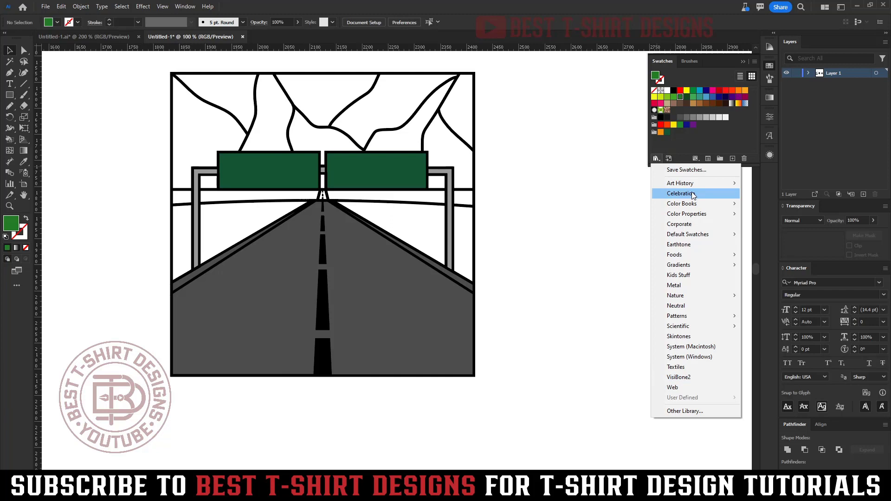
left_click(694, 245)
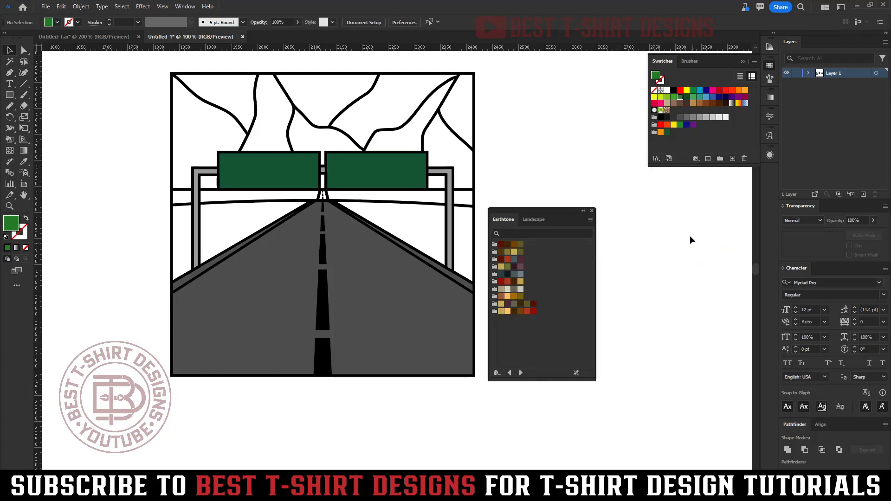
left_click(656, 158)
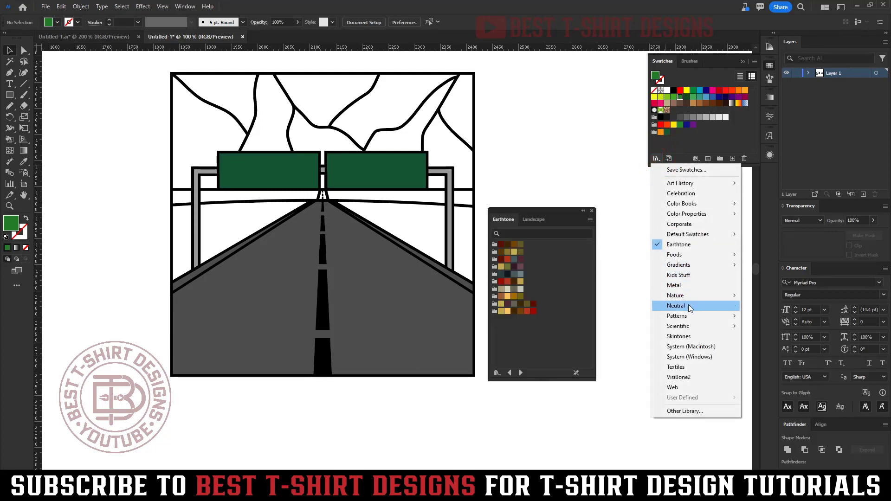
mouse_move(687, 296)
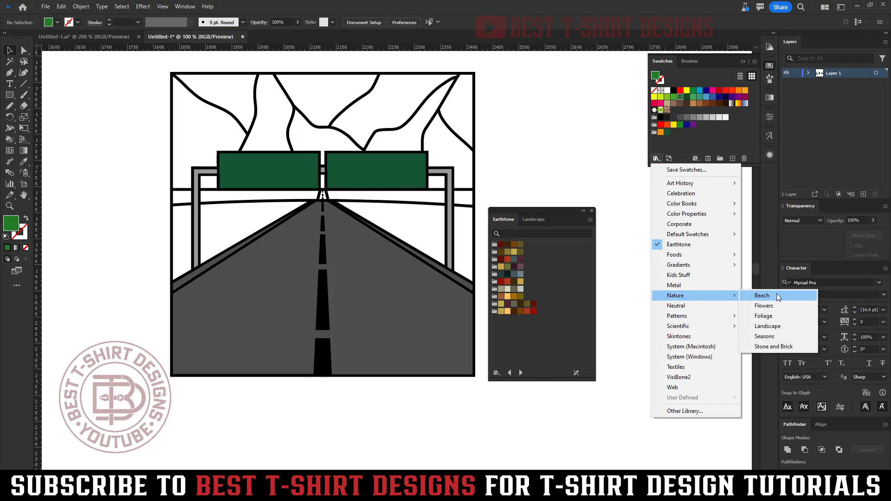
left_click(768, 327)
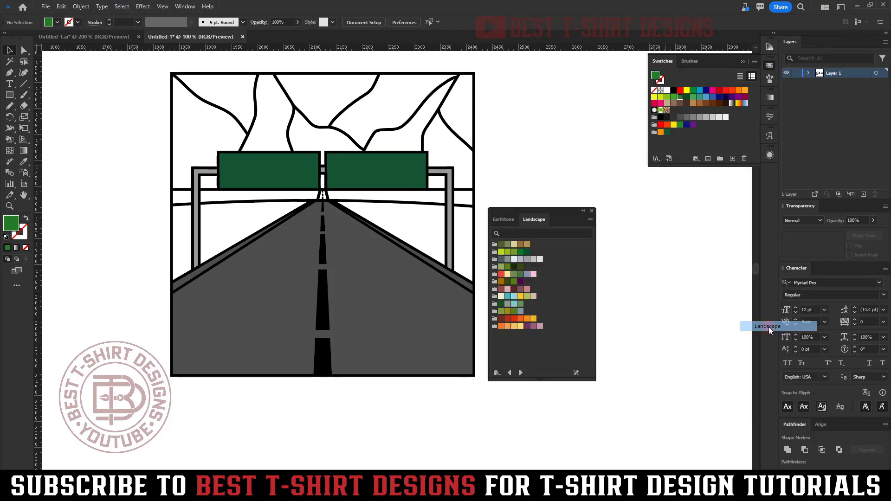
left_click_drag(540, 223, 574, 176)
left_click(592, 211)
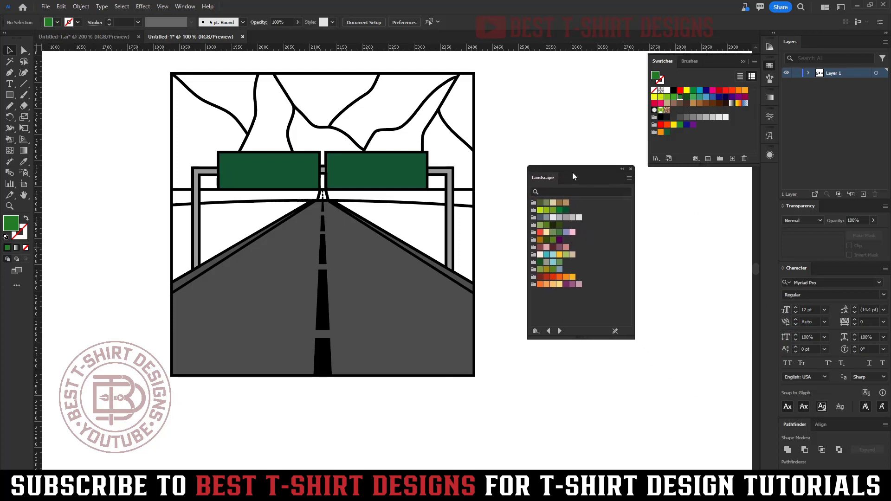
Step: Fill the four ground areas beside the road with a muted green from the Landscape library using Live Paint
left_click(449, 224)
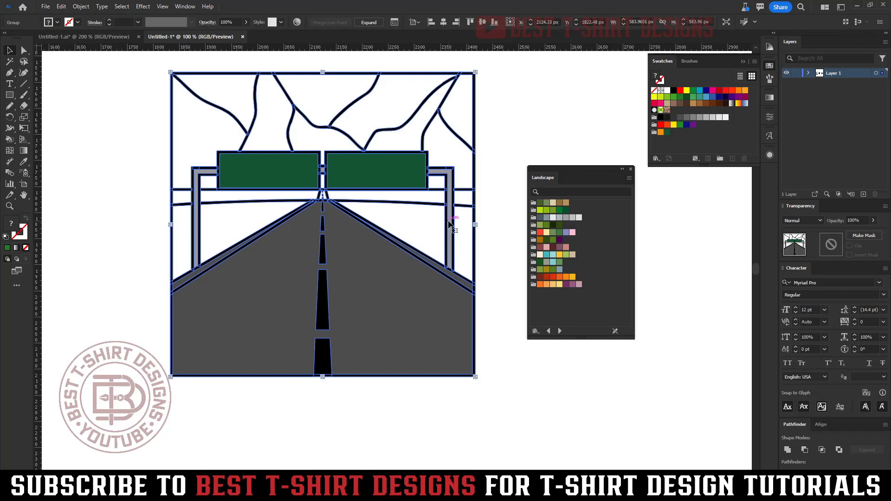
key("k")
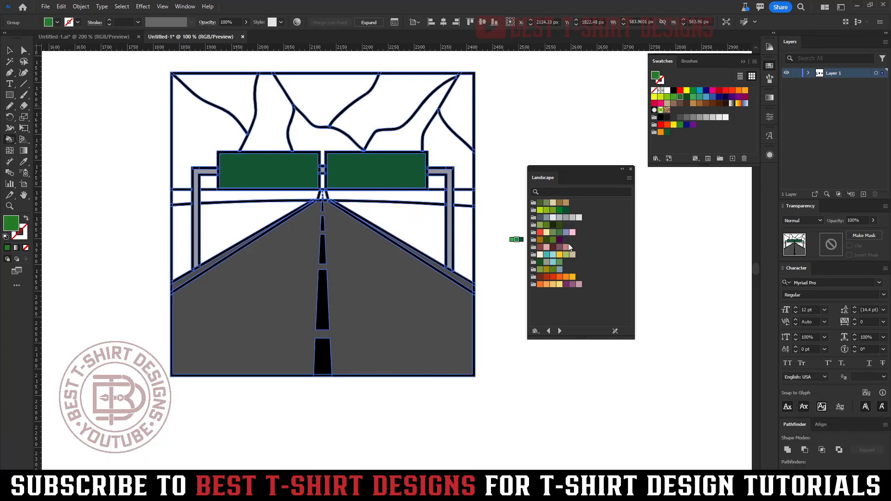
left_click(560, 233)
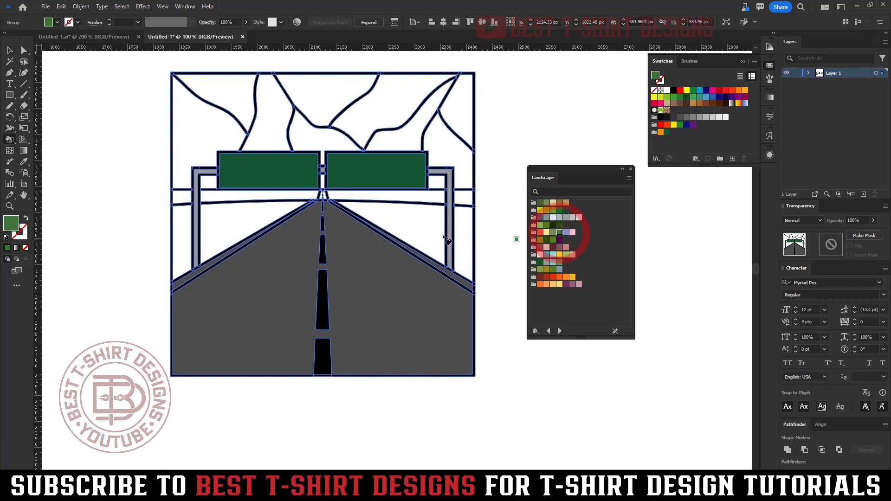
left_click(400, 227)
left_click(464, 242)
left_click(238, 235)
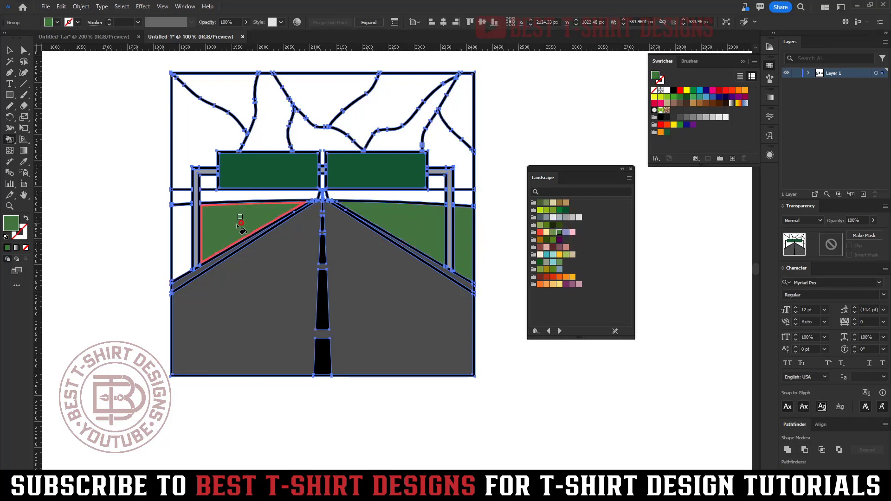
left_click(182, 236)
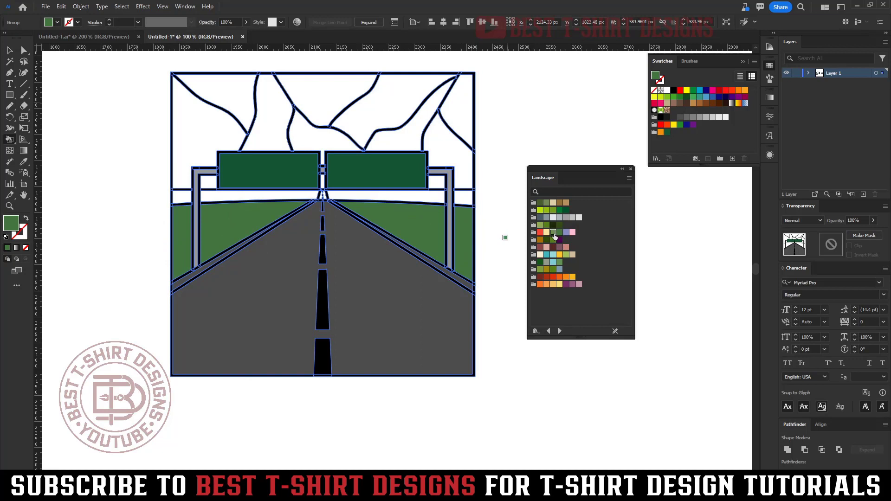
Step: Try filling the horizon strip behind the right-hand side of the road with a light muted green Landscape swatch
left_click(553, 233)
left_click(438, 197)
left_click(472, 202)
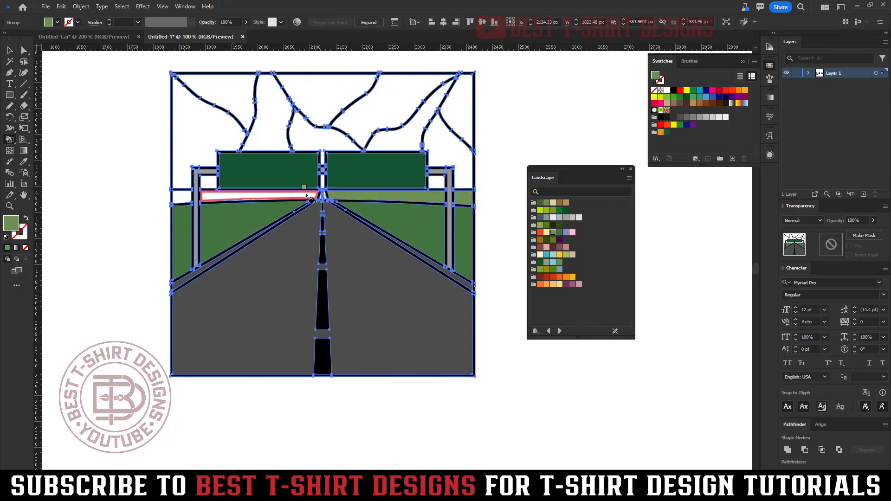
Step: Fill the horizon strip on both sides of the road with a dark olive green Landscape swatch using Live Paint
left_click(548, 240)
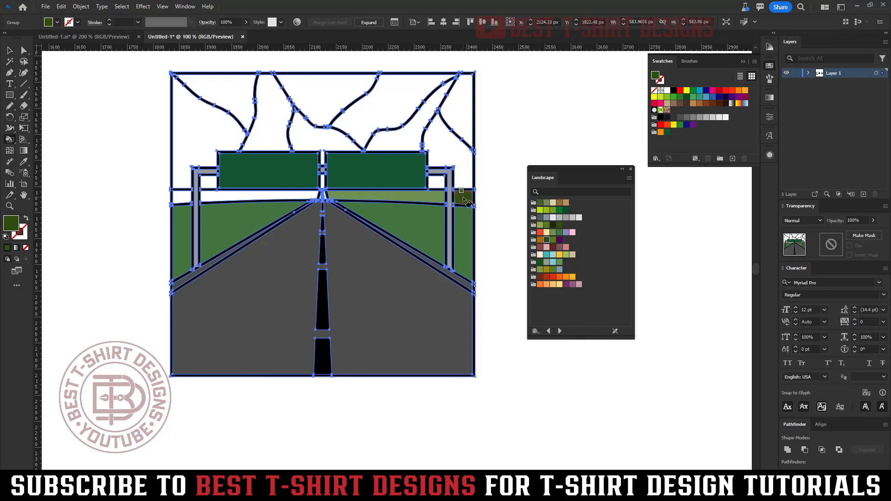
left_click(385, 197)
left_click(260, 197)
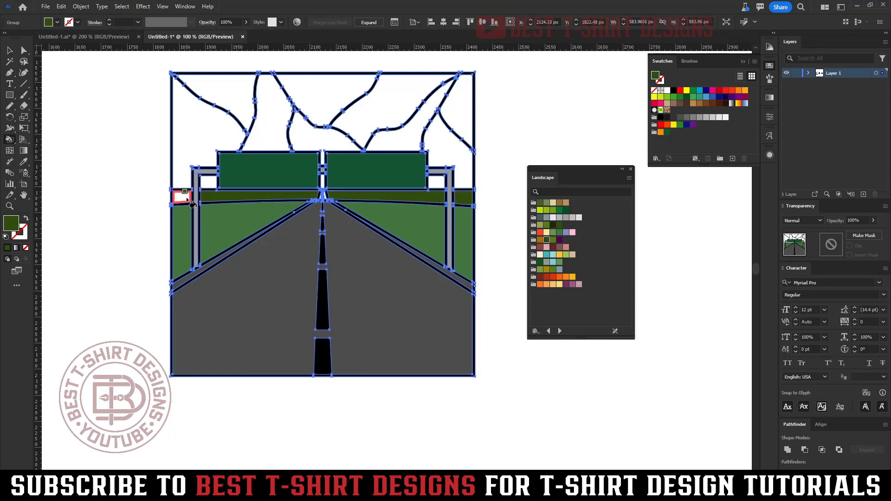
Step: Sample the dark grey of the road and fill the small unpainted road pieces at the vanishing point
scroll(342, 229, "up", 4)
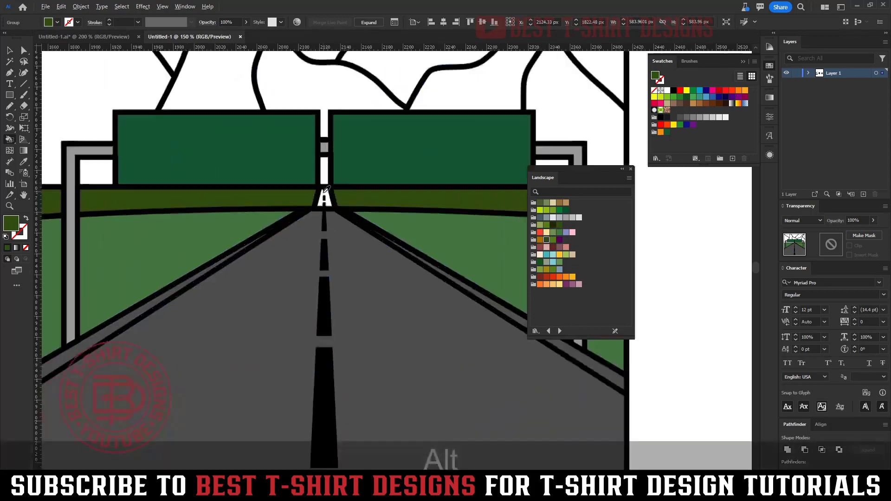
left_click(363, 273, "alt")
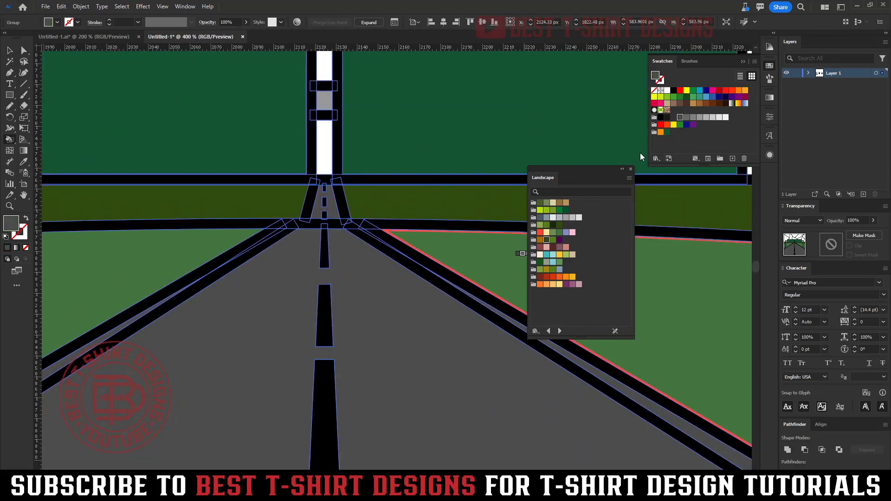
scroll(408, 238, "down", 3)
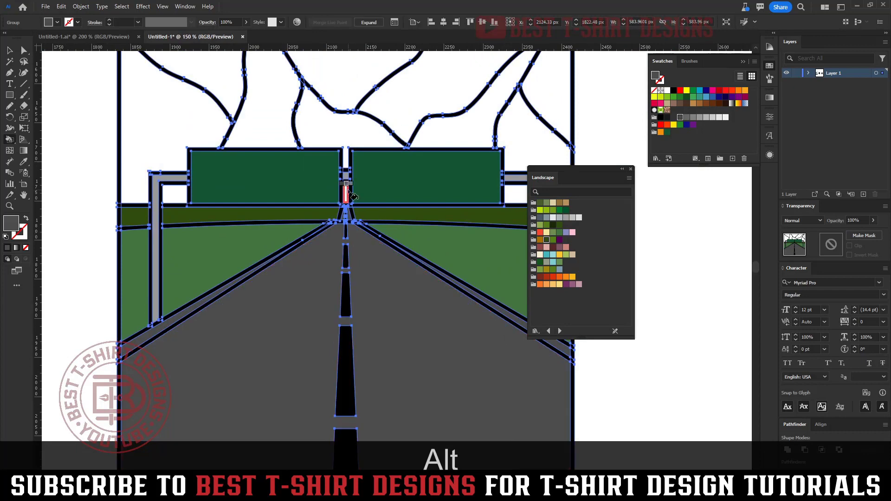
Step: Try filling the hill areas and gaps behind the road signs with a very dark green Landscape swatch, and deselect the artwork
left_click(553, 226)
left_click(516, 194)
mouse_move(516, 194)
left_mouse_down()
mouse_move(377, 204)
mouse_move(463, 207)
left_mouse_up()
left_click(443, 158)
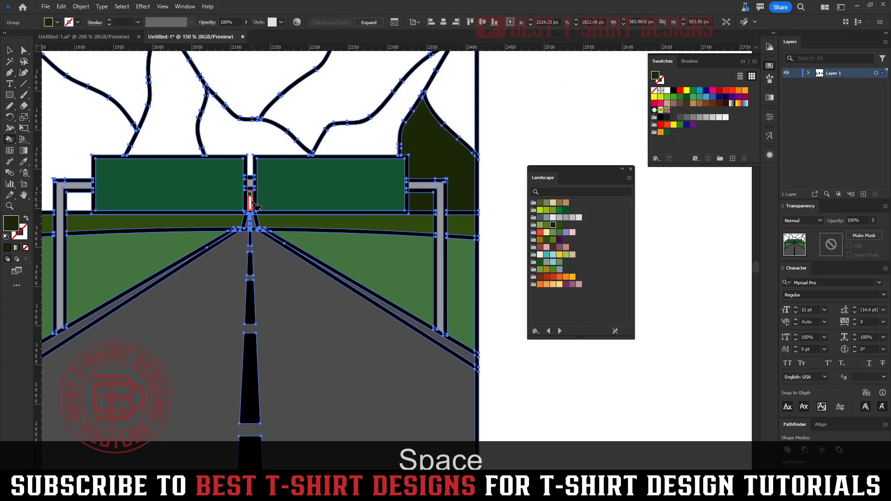
left_click(249, 200)
left_click_drag(239, 223, 385, 235)
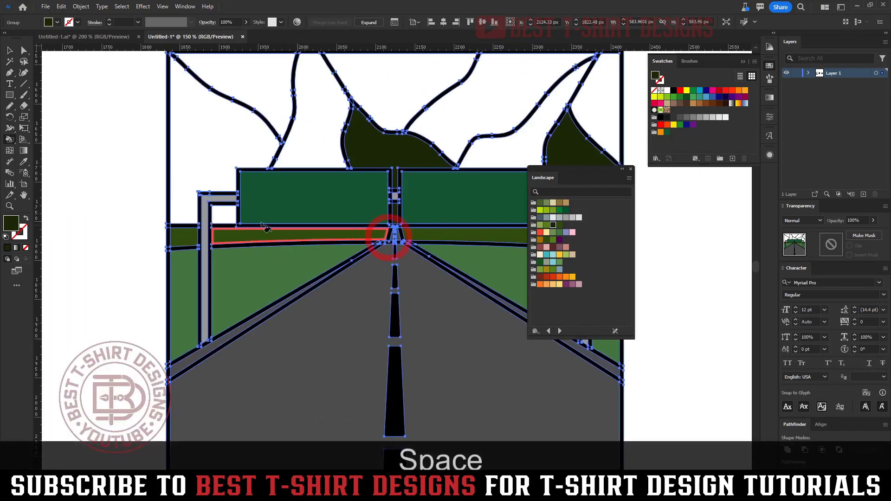
scroll(273, 223, "down", 2)
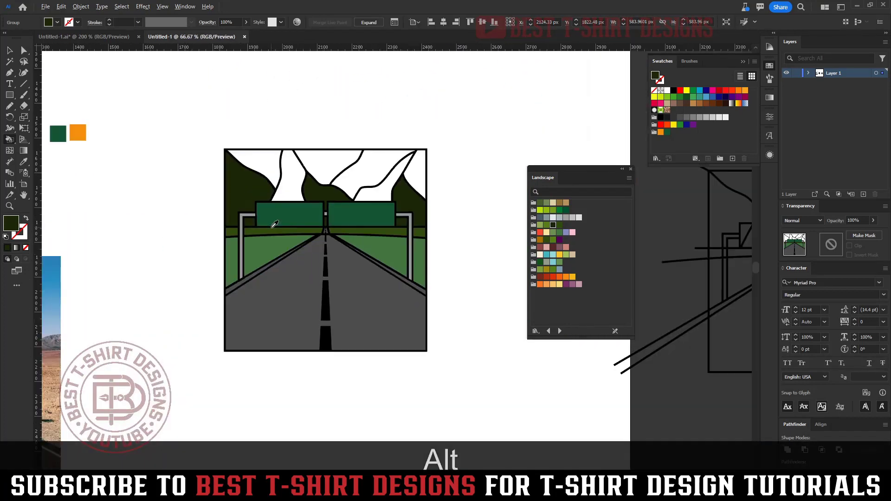
key("alt+v")
left_click(453, 258)
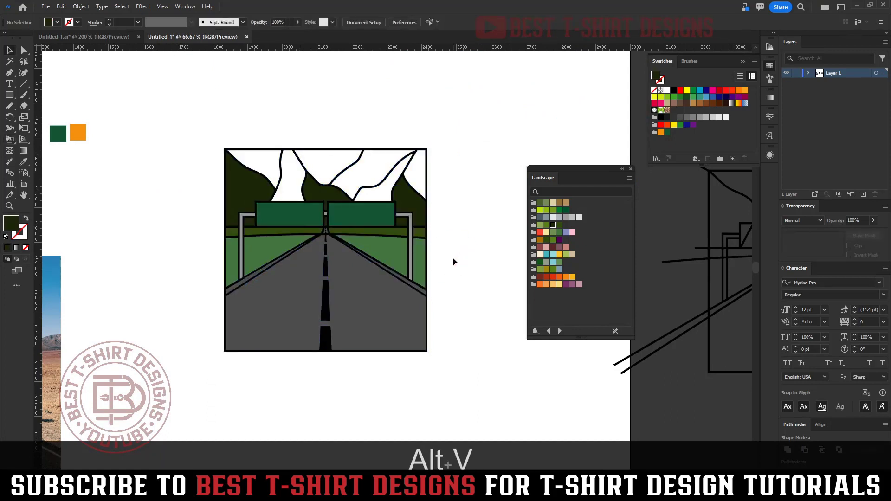
Step: Draw a rectangle about 713 by 727 px around the illustration, send it to the back and fill it with black
key("m")
left_click_drag(198, 119, 445, 372)
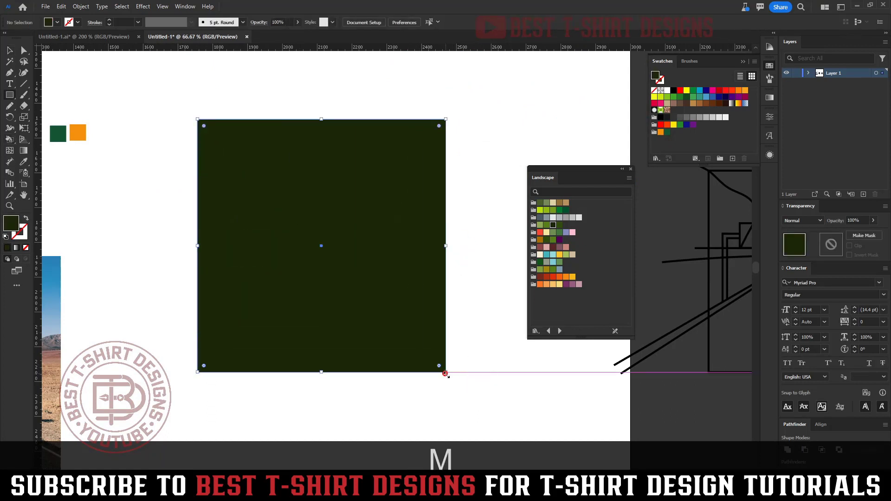
key("ctrl+shift+bracketleft")
key("v")
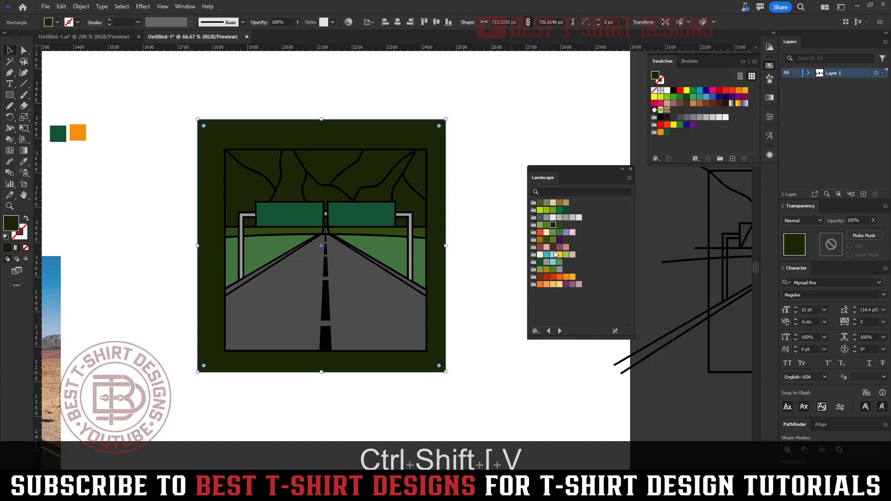
left_click(674, 91)
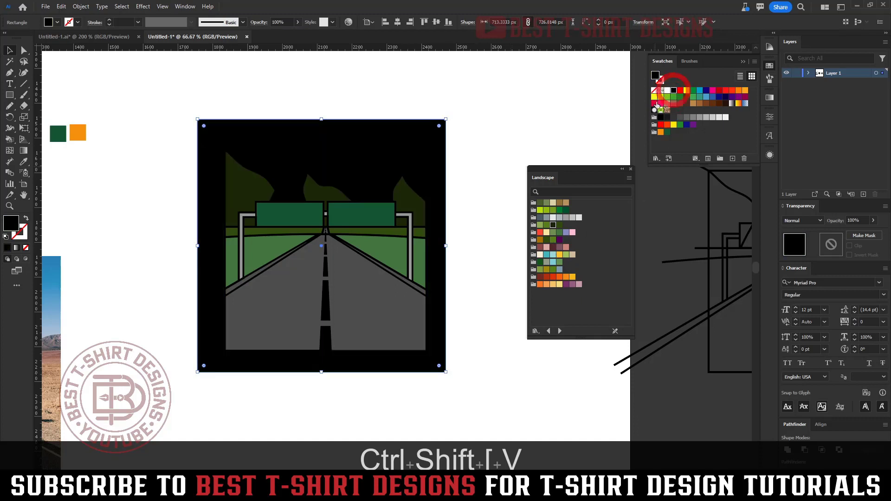
Step: Delete the black background rectangle behind the illustration
left_click(487, 249)
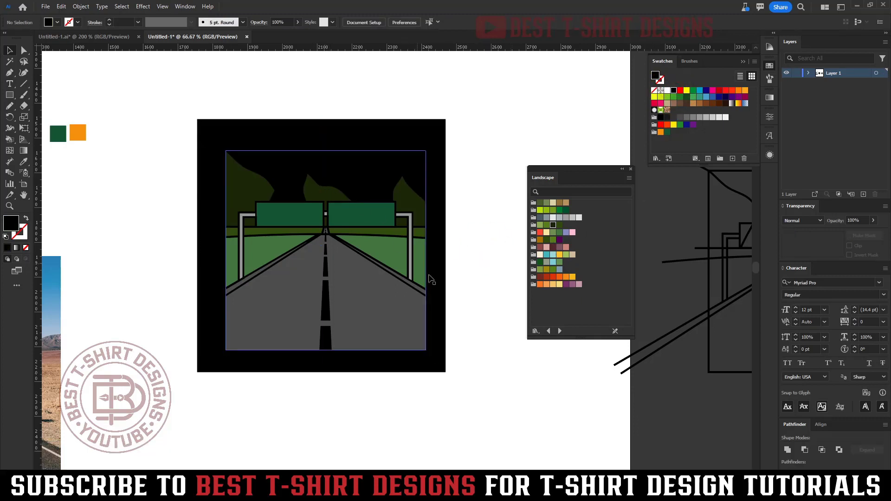
left_click(445, 292)
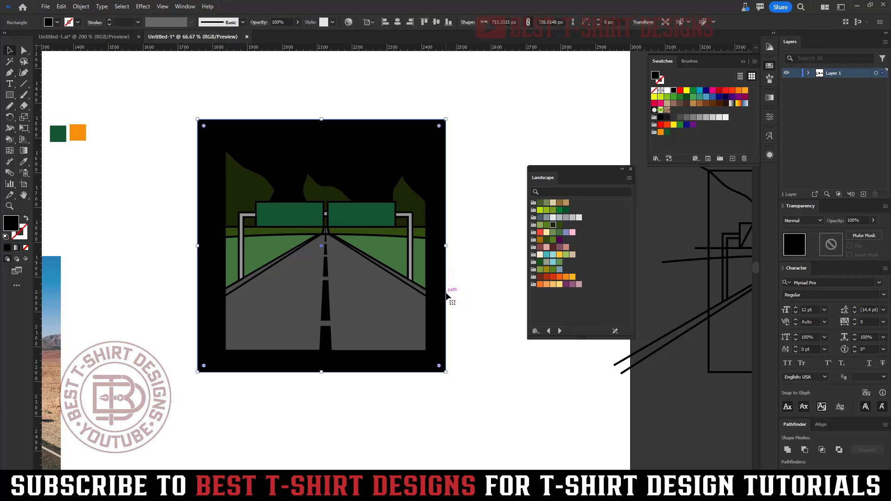
key("Delete")
Step: Refill the hill areas and gaps behind the road signs with the dark olive green Landscape swatch using Live Paint
left_click(413, 236)
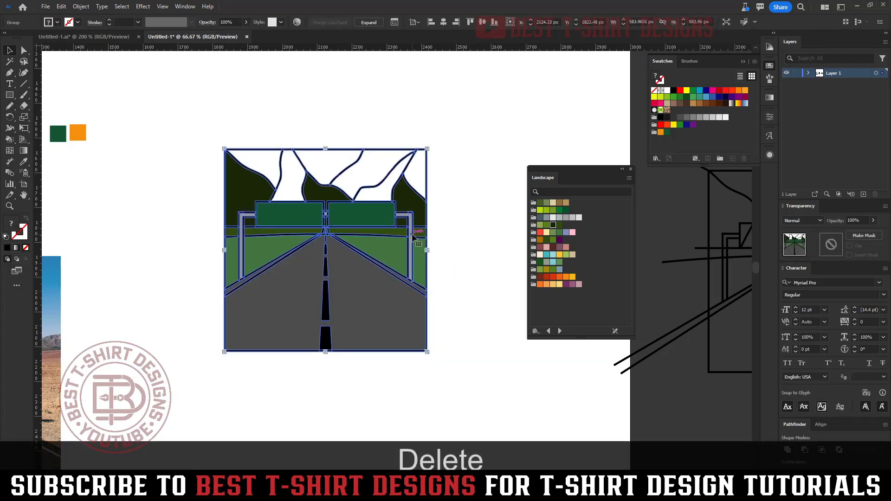
key("k")
scroll(380, 188, "up", 1)
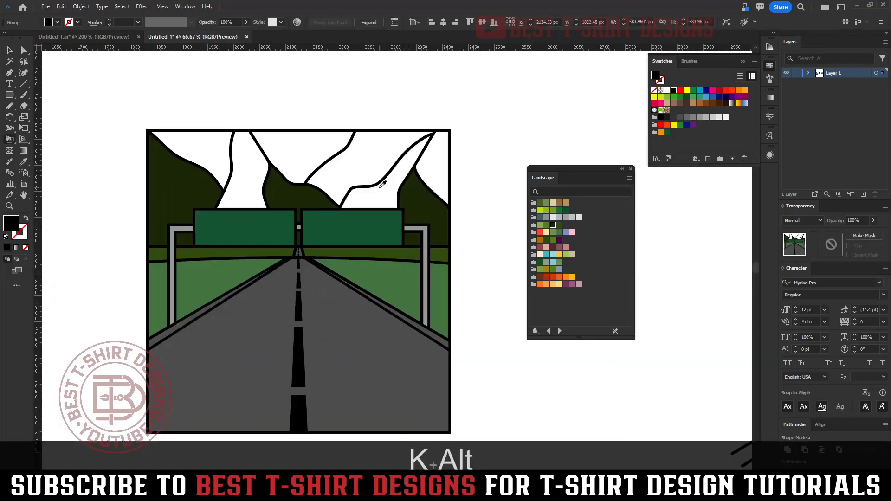
left_click(547, 239)
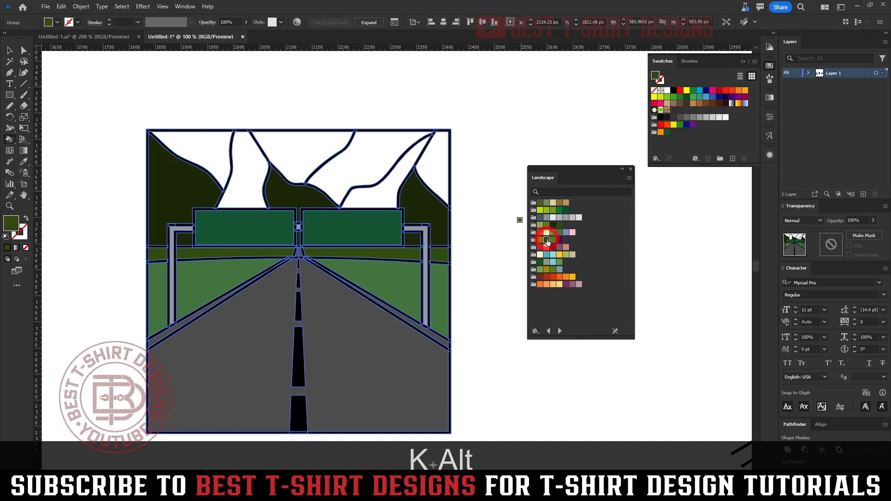
left_click(414, 238)
left_click(297, 188)
scroll(299, 234, "up", 2)
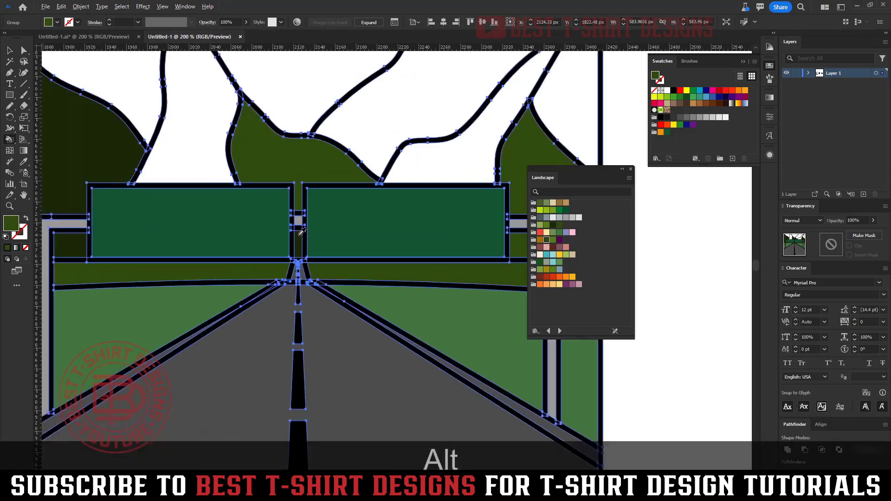
left_click_drag(287, 204, 414, 261)
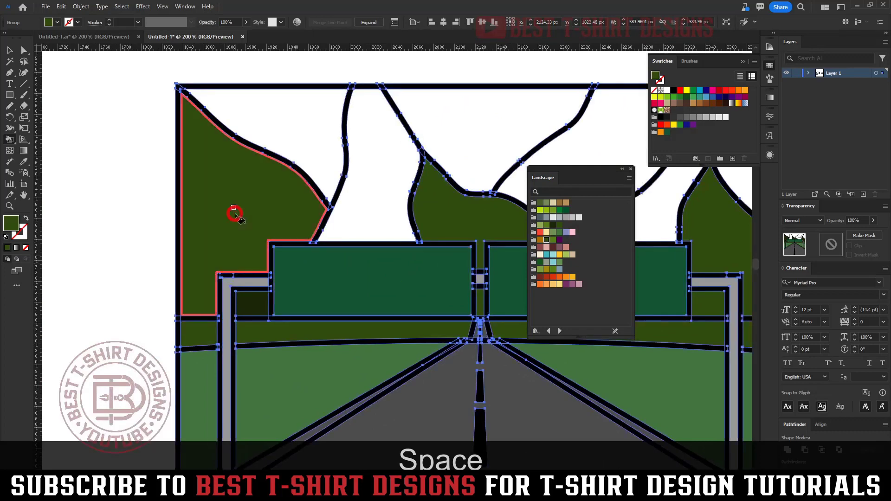
scroll(235, 213, "down", 2)
Step: Fill the four upper areas between the outer corners with medium green Landscape swatches
scroll(360, 186, "up", 1)
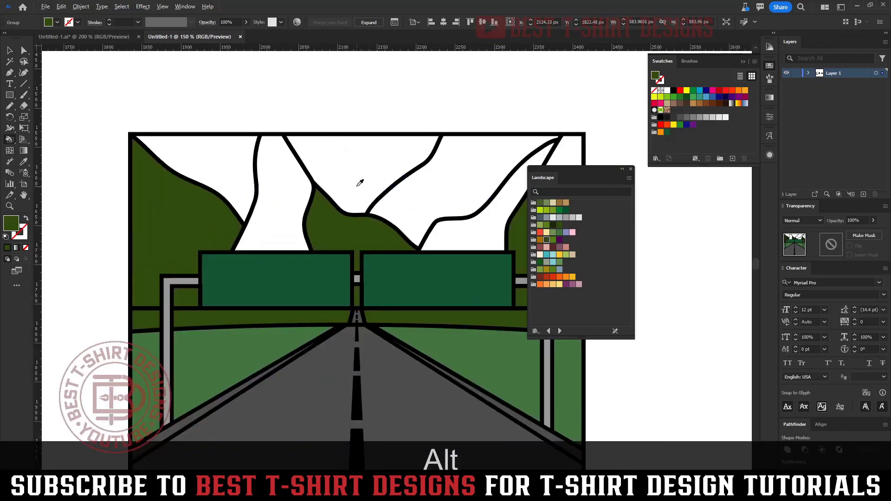
left_click(554, 240)
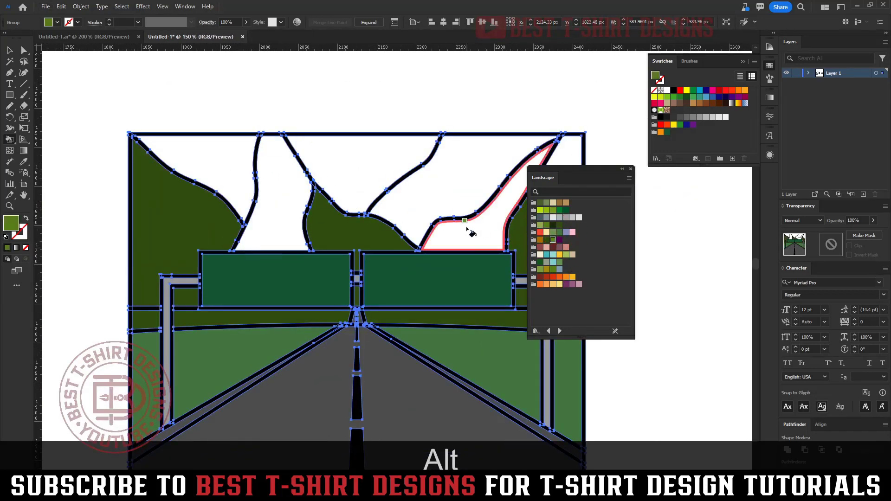
left_click(470, 230)
left_click(372, 175)
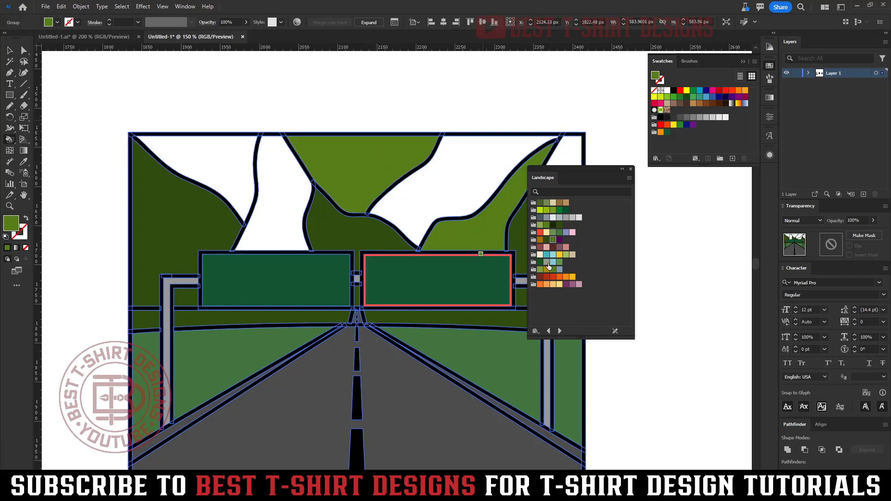
left_click(546, 225)
left_click(428, 183)
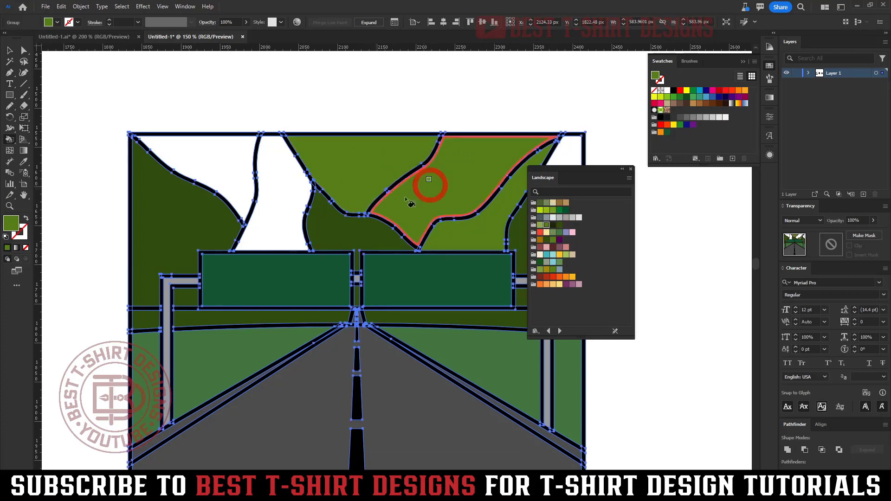
left_click(275, 227)
left_click_drag(448, 269, 344, 255)
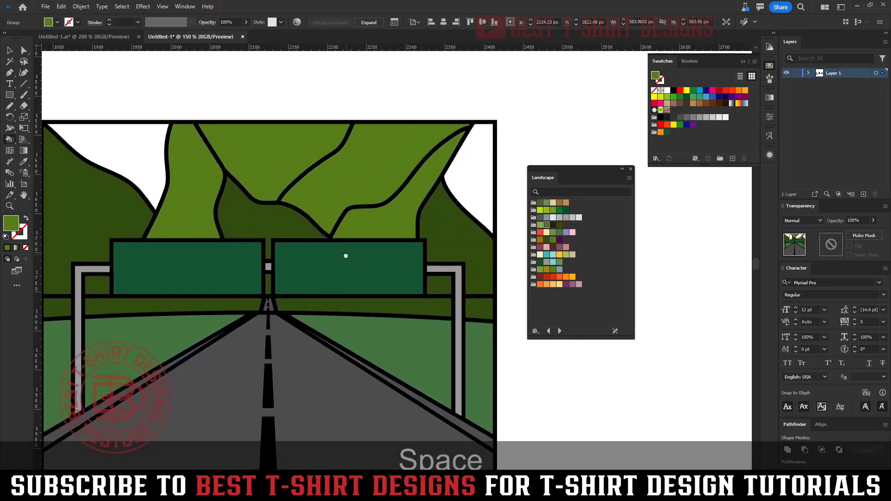
Step: Try a brown Landscape swatch on two of the upper areas and a lighter tan on the upper right corner area
left_click(561, 203)
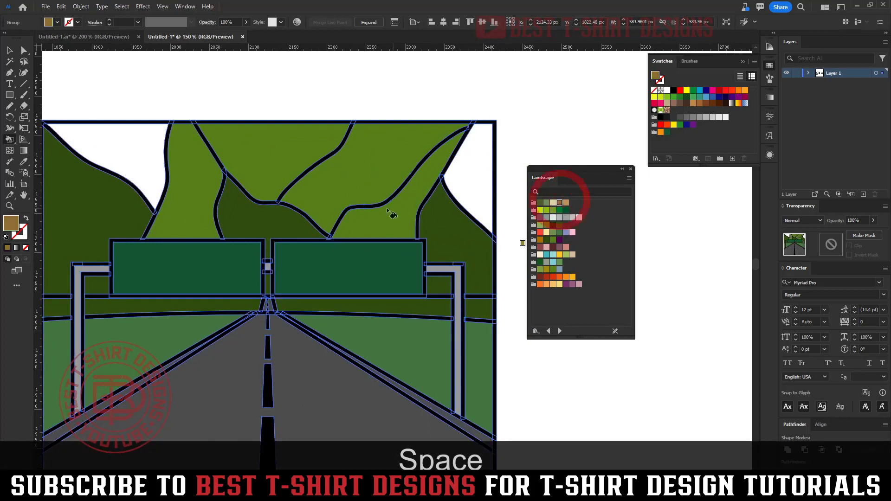
left_click(200, 201)
left_click(338, 197)
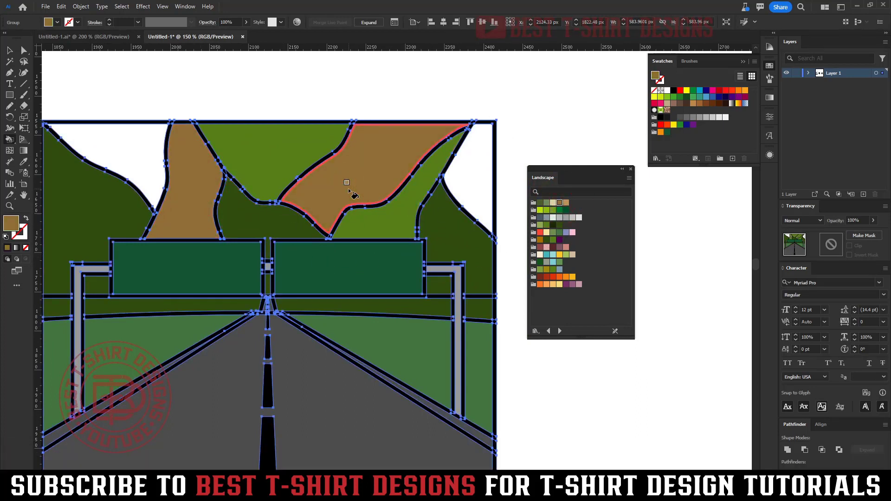
left_click(566, 203)
left_click(472, 193)
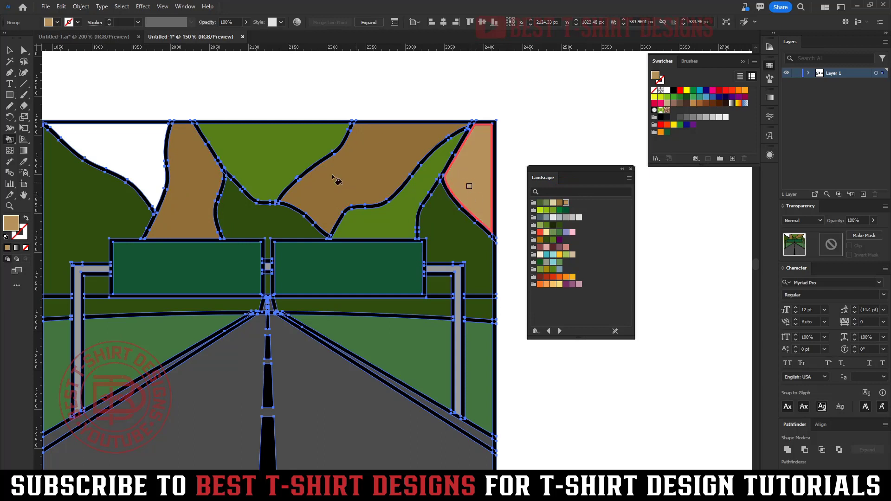
Step: Fill the white upper left area and the two brown upper areas with a medium green Landscape swatch
left_click(553, 285)
left_click(551, 270)
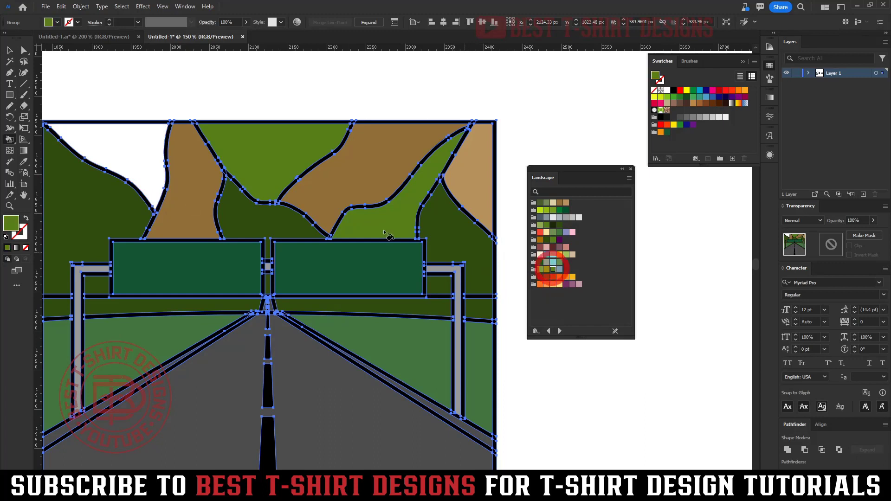
left_click(142, 160)
scroll(450, 199, "down", 1)
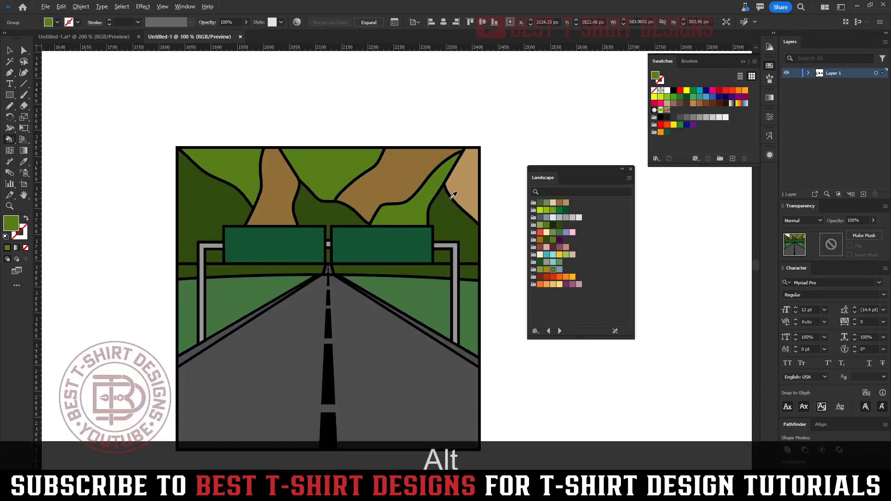
left_click(276, 206)
Step: Sample the dark olive green of the right hill and fill the upper centre area and the tan corner area with it
left_click(450, 218, "alt")
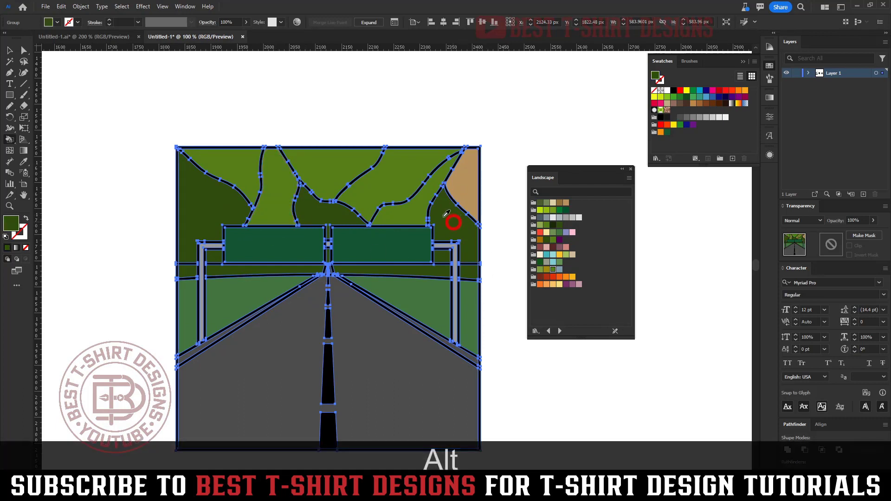
left_click(346, 175)
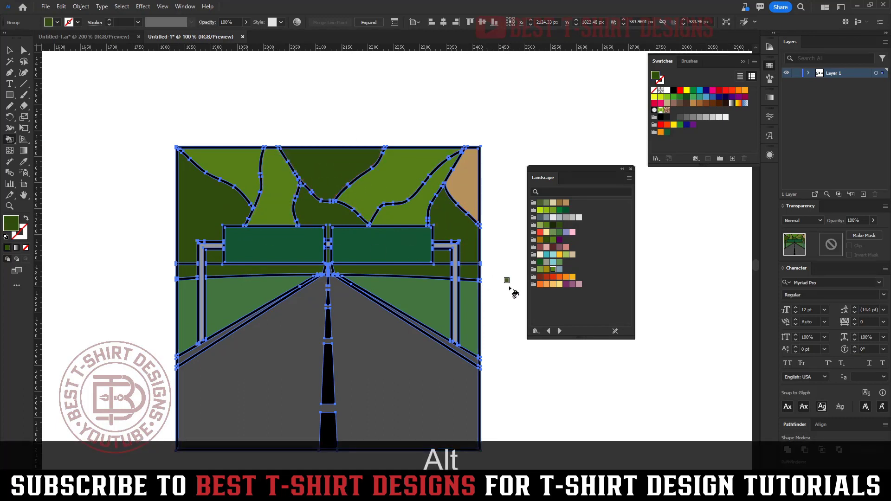
left_click(471, 186)
Step: Sample the medium green, fill the upper right corner area with it, and deselect the artwork
left_click(331, 211, "alt")
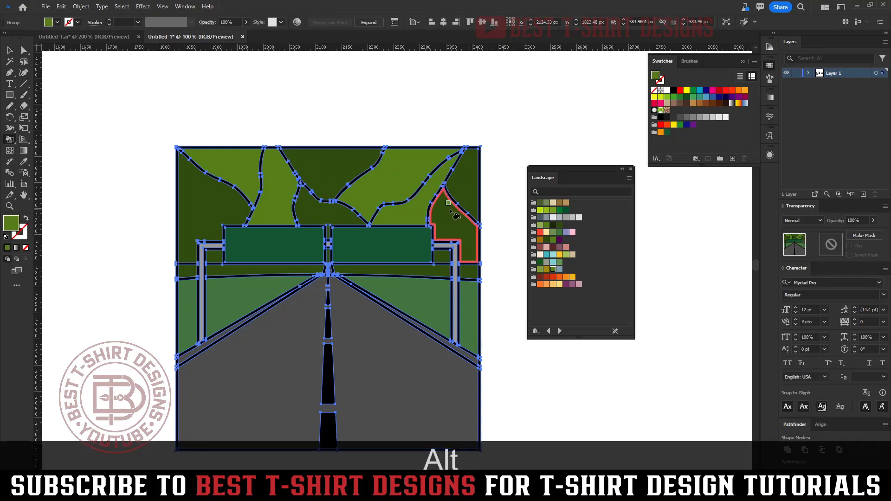
left_click(454, 189)
key("v")
left_click(516, 246)
scroll(378, 177, "down", 1, "alt")
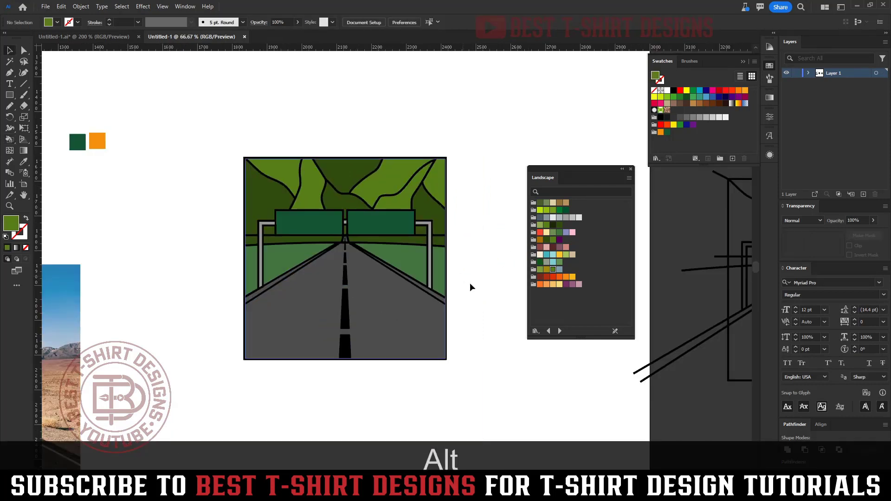
left_click(480, 293)
scroll(351, 258, "up", 2, "alt")
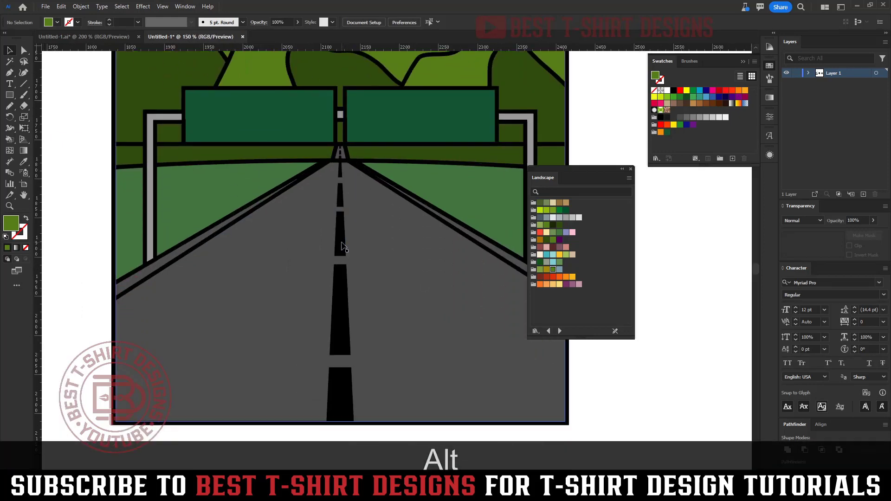
Step: Close the Landscape swatch library and leave the highway artwork deselected
left_click(342, 243)
scroll(352, 261, "down", 2, "alt")
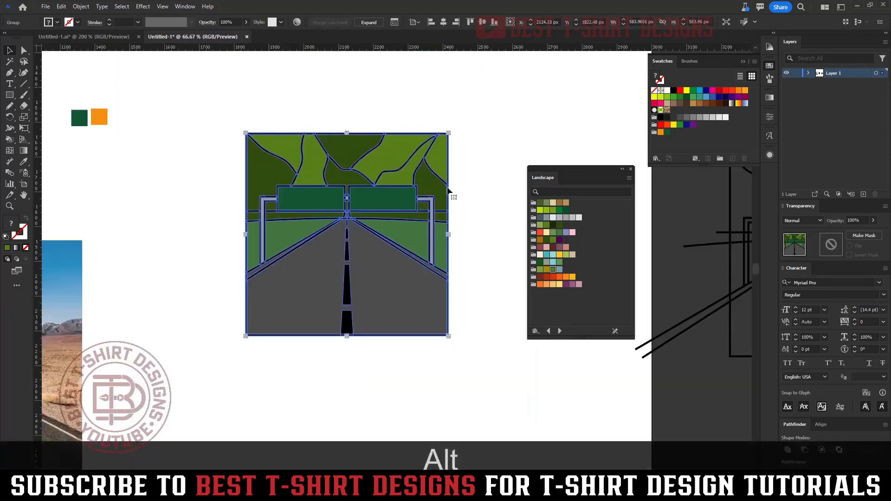
left_click(631, 170)
left_click(517, 249)
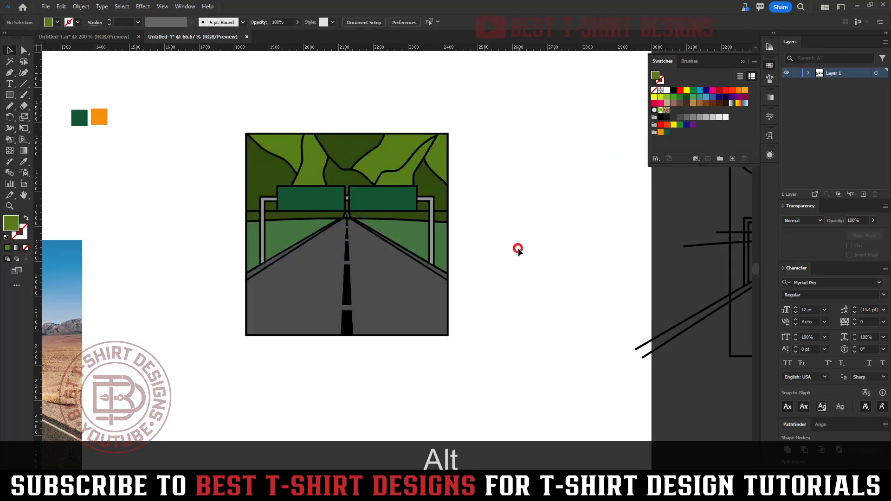
left_click(378, 219)
scroll(246, 211, "up", 1, "alt")
left_click(246, 211)
left_click(602, 275)
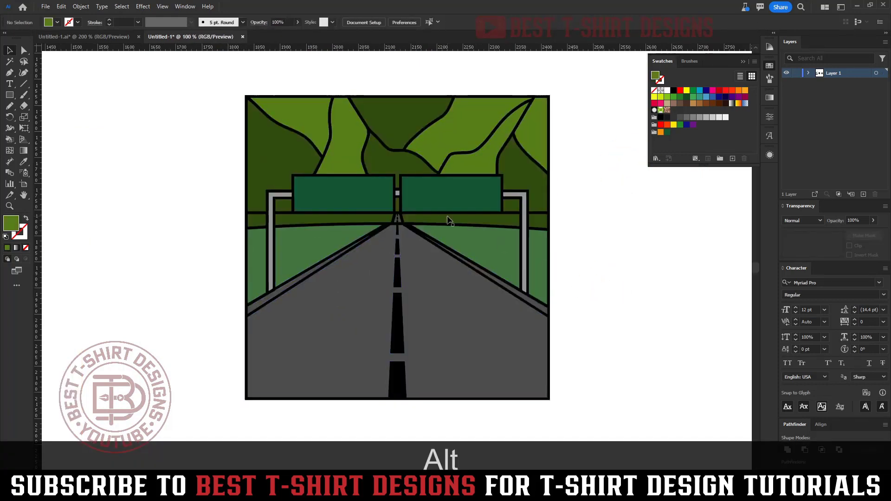
Step: Expand the Live Paint highway illustration into regular shapes and deselect it
left_click(433, 147)
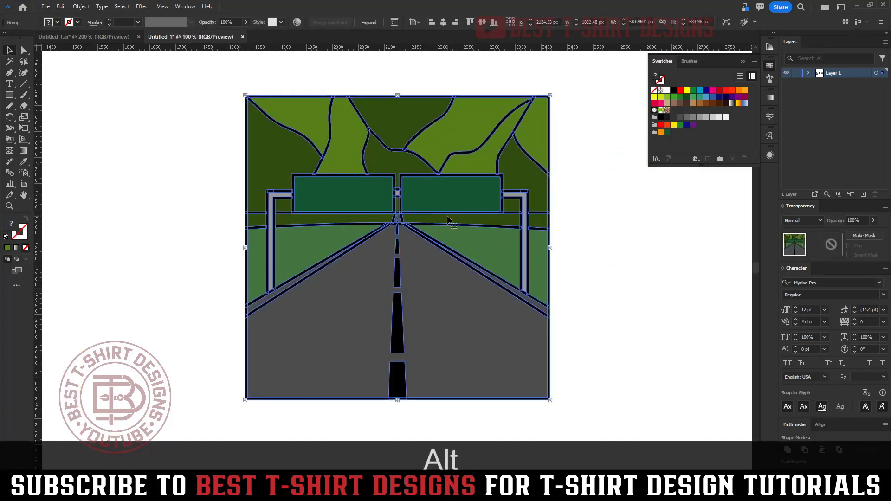
left_click(369, 23)
left_click(211, 118)
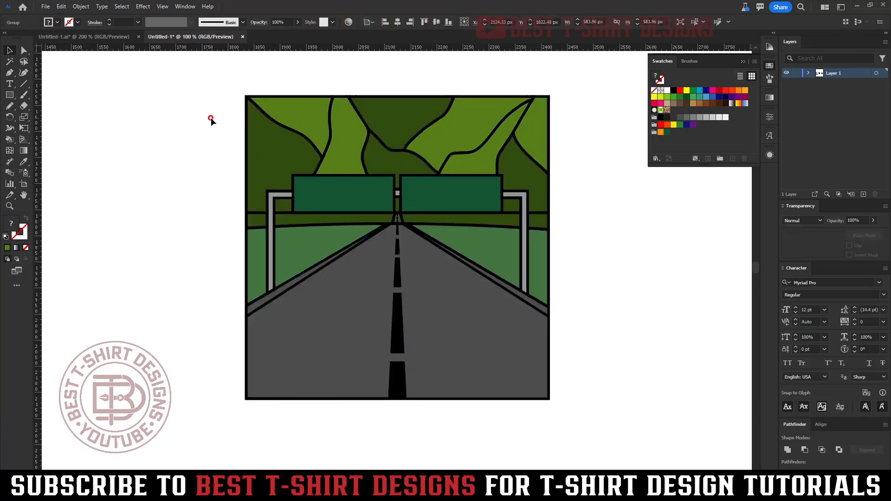
left_click(443, 208)
left_click(610, 250)
left_click(415, 206)
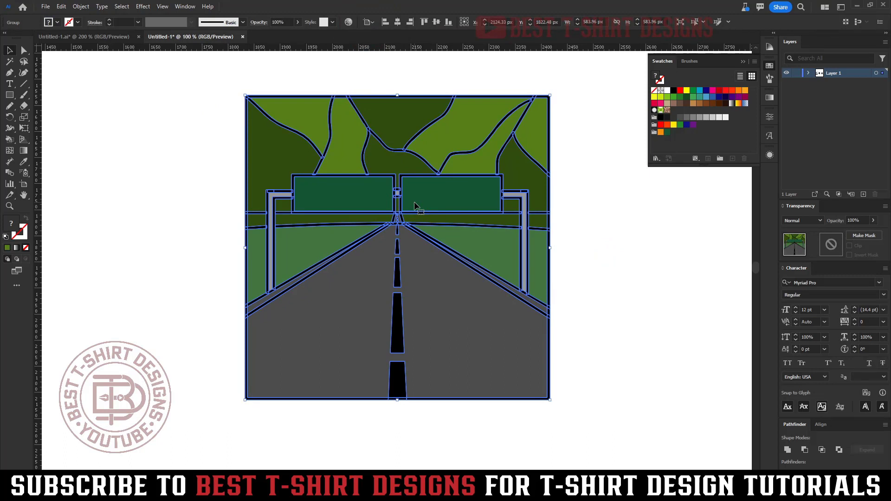
left_click(608, 275)
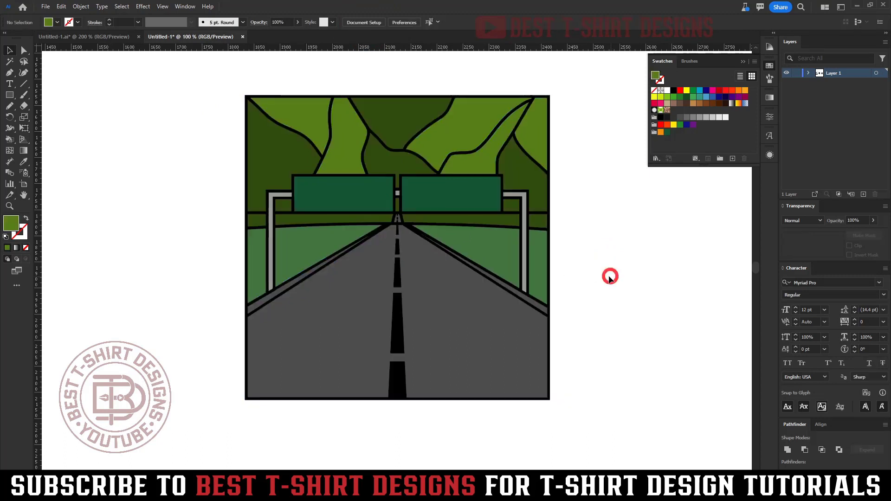
Step: Isolate the expanded group, draw a square about 85 px wide beside the artwork, and fill it with black sampled from a centre dash
double_click(445, 205)
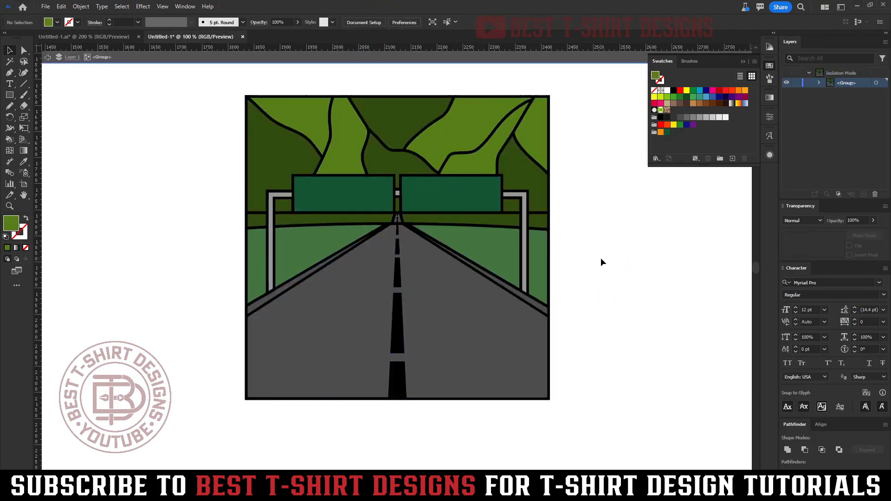
key("m")
left_click_drag(565, 205, 611, 249)
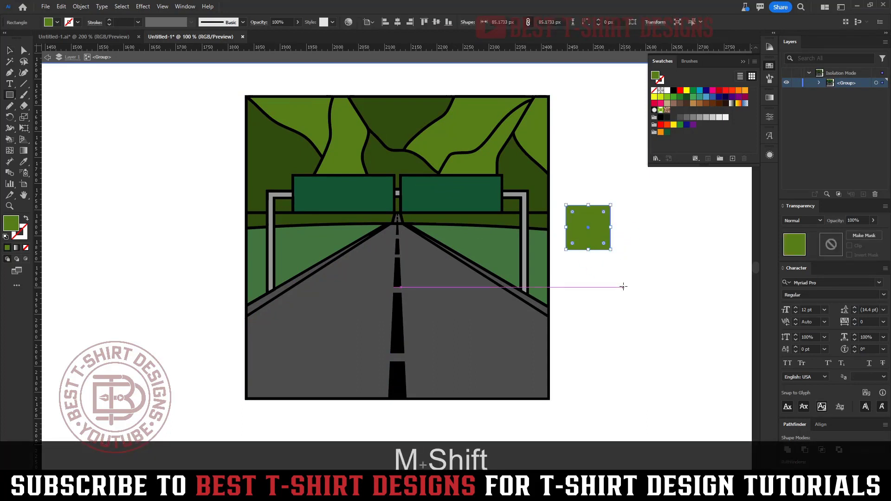
key("i")
left_click(398, 309)
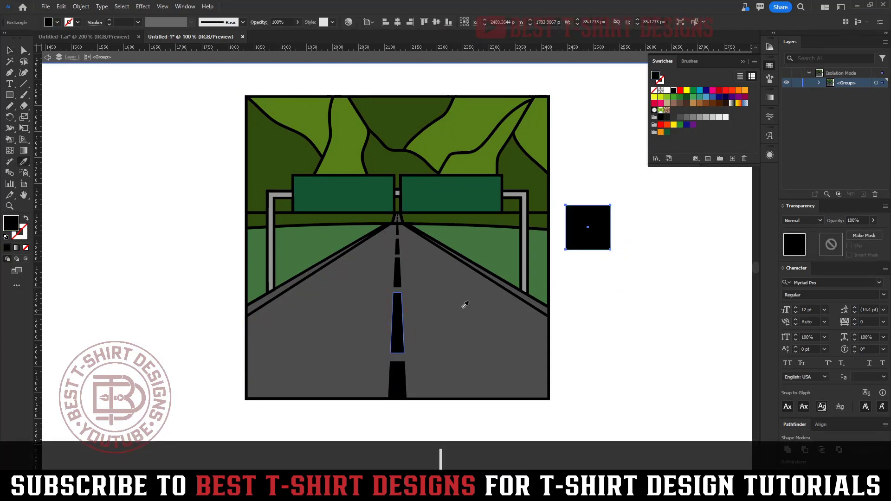
Step: Select every shape with the same fill colour as the black square, cut them, and exit isolation mode
key("v")
left_click(596, 291)
left_click(594, 245)
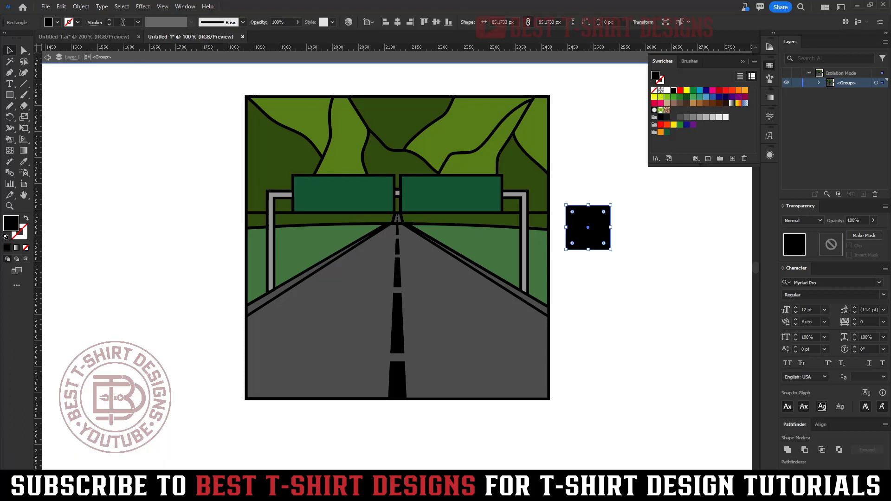
left_click(122, 6)
mouse_move(149, 95)
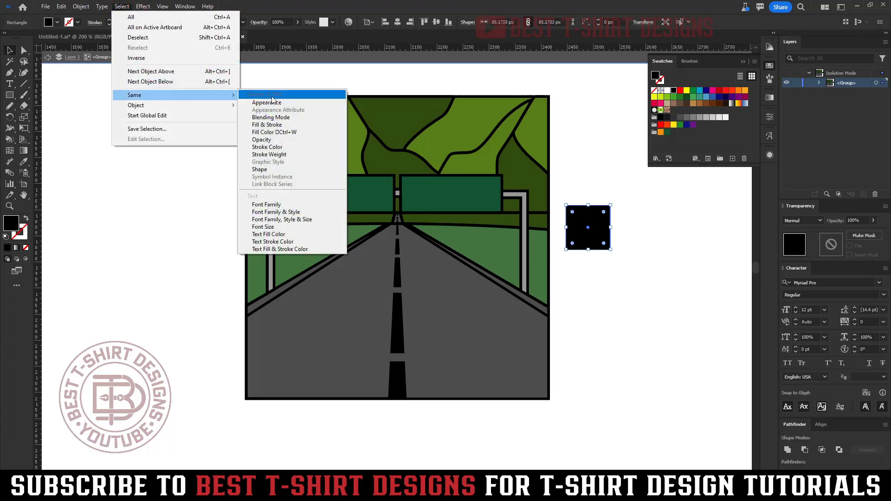
left_click(273, 132)
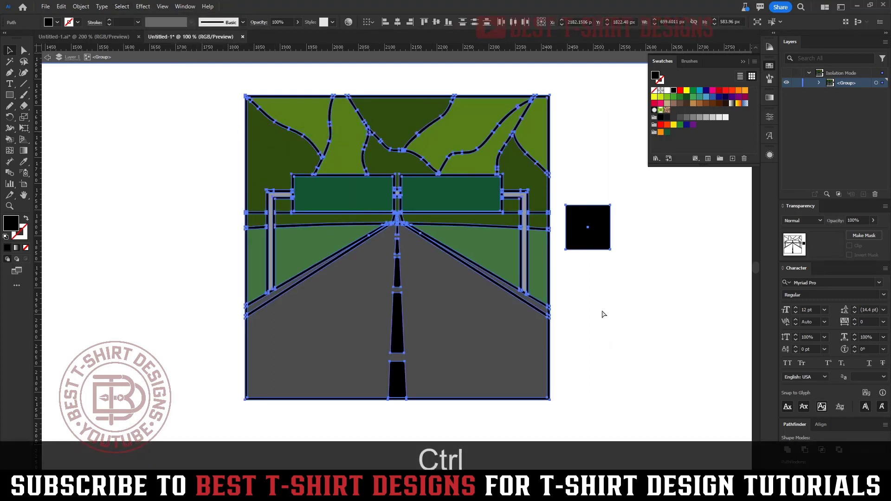
key("ctrl+x")
double_click(194, 224)
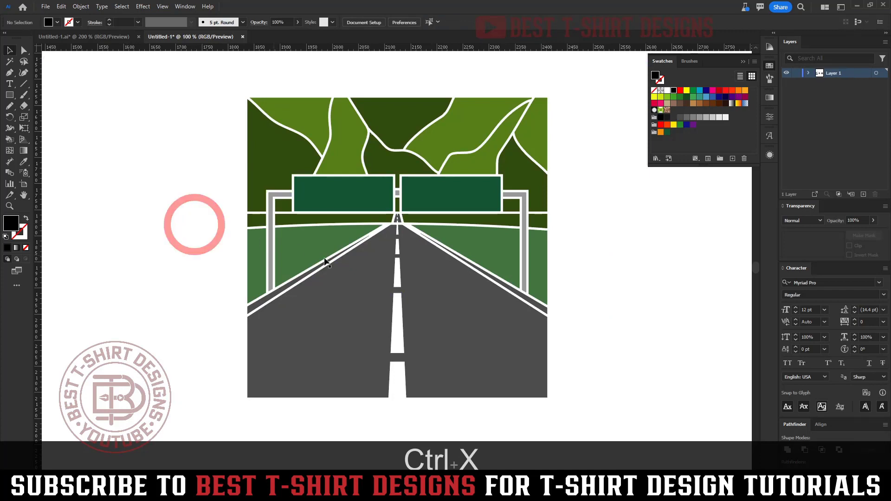
Step: Ungroup the remaining coloured artwork repeatedly until its areas are separate shapes, and deselect them
left_click(410, 262)
right_click(410, 263)
left_click(437, 166)
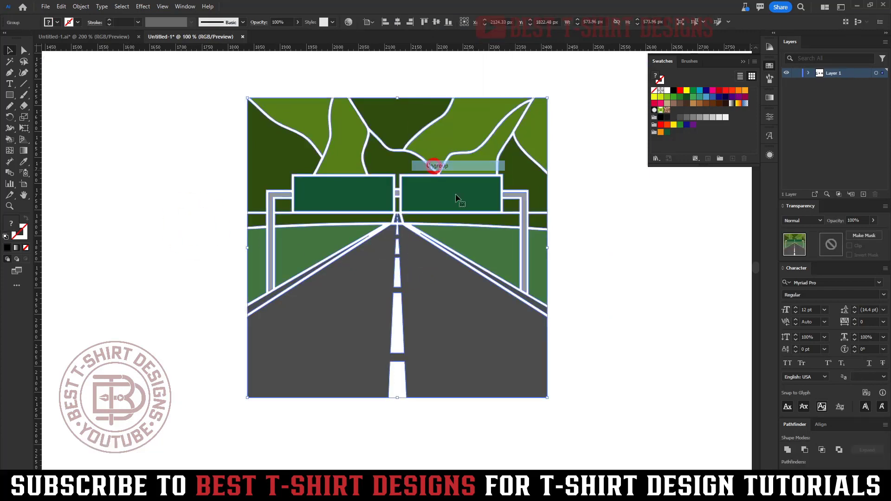
left_click(583, 253)
left_click(469, 234)
right_click(469, 234)
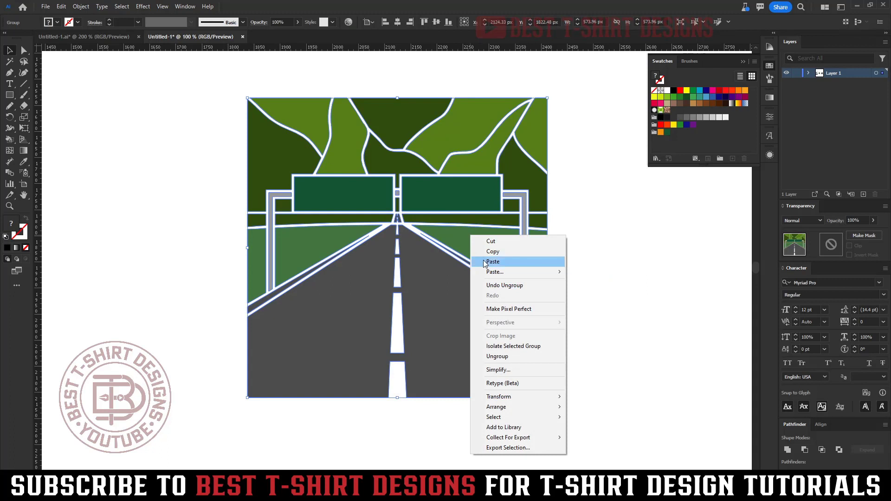
left_click(497, 356)
left_click(610, 286)
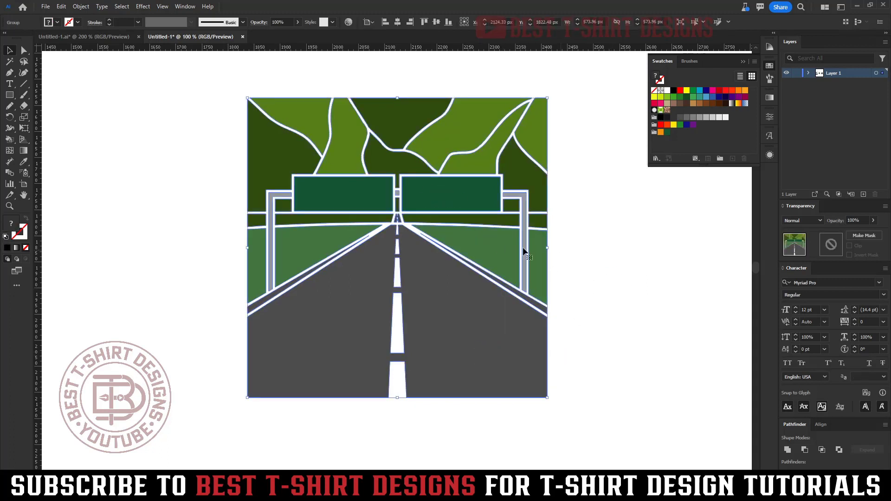
right_click(463, 245)
left_click(497, 365)
left_click(622, 302)
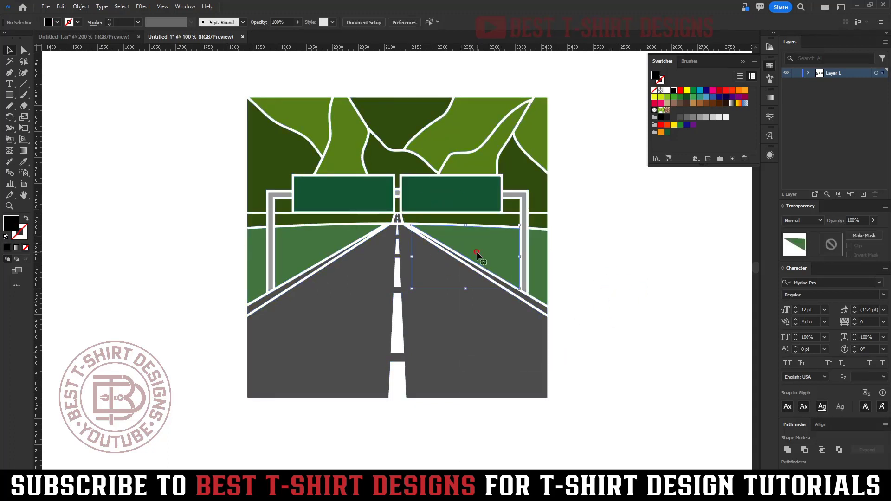
Step: Paste the cut black shapes in front on a new layer and delete the helper square beside the artwork
left_click_drag(572, 260, 535, 257)
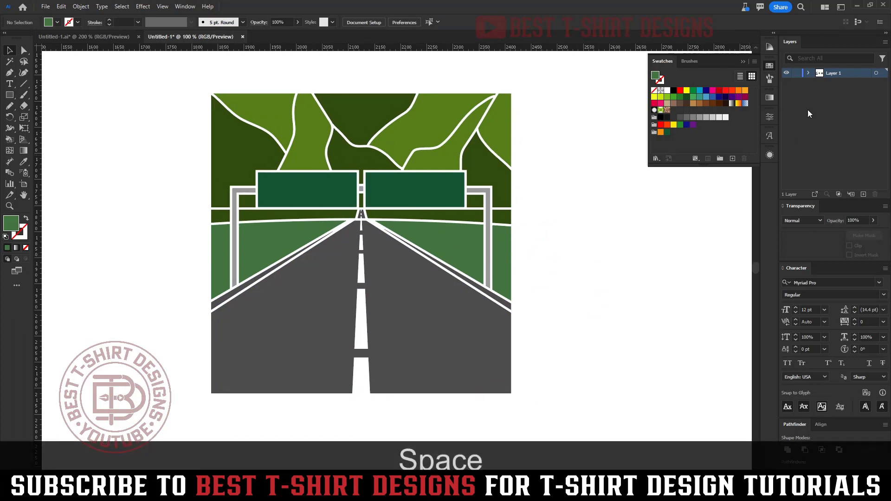
left_click(862, 194)
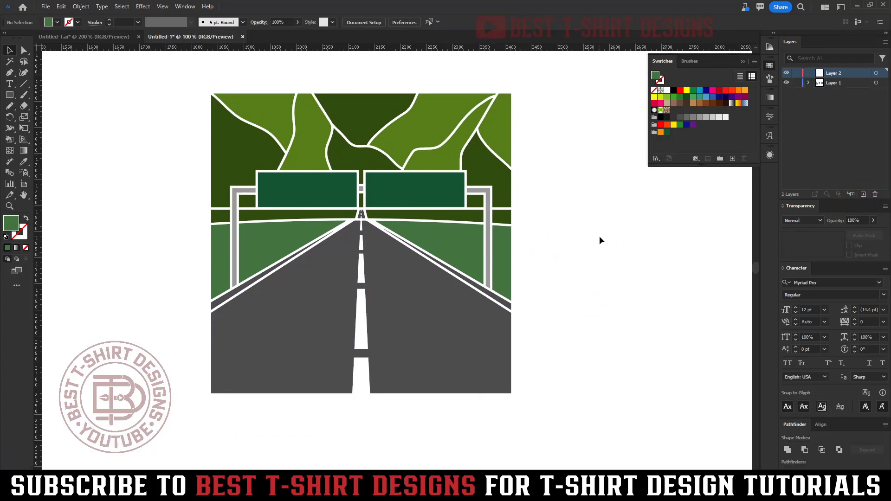
key("ctrl+f")
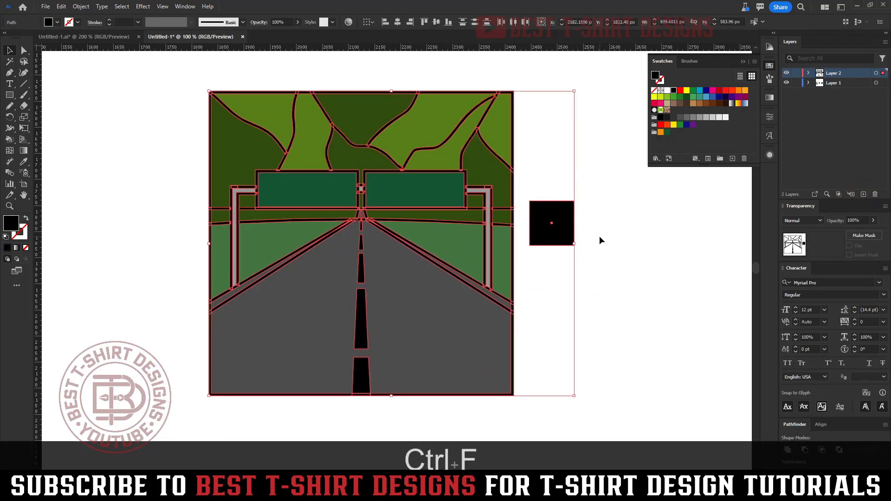
left_click(599, 236)
left_click(566, 228)
key("Delete")
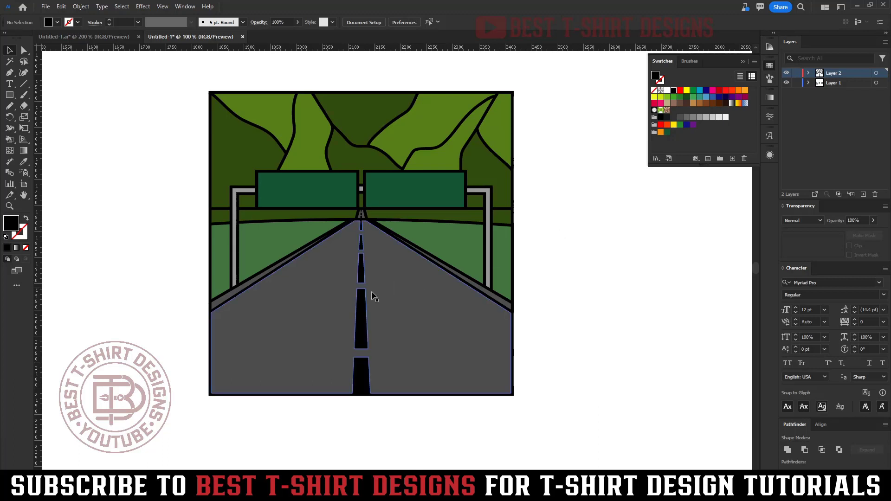
Step: Fill the black centre-line dashes on the main stretch of road with the orange swatch
left_click(361, 322)
left_click(361, 376, "shift")
scroll(363, 260, "up", 4)
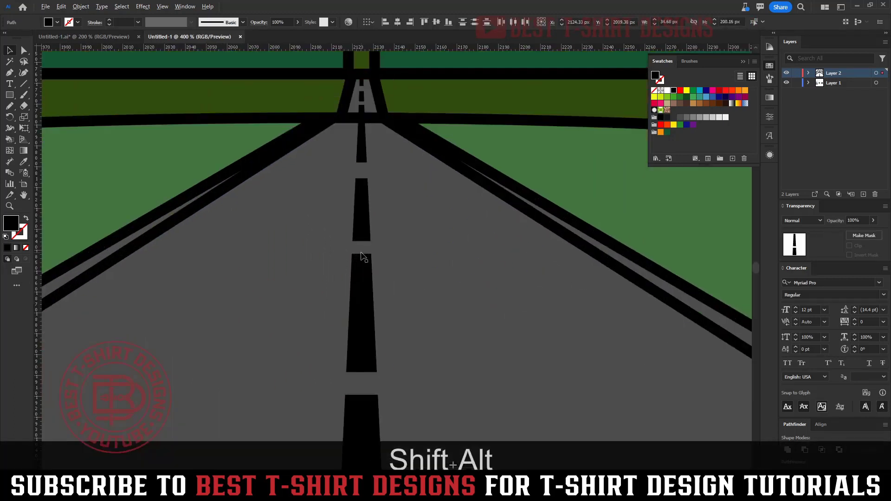
left_click(364, 211, "shift")
left_click(362, 142, "shift")
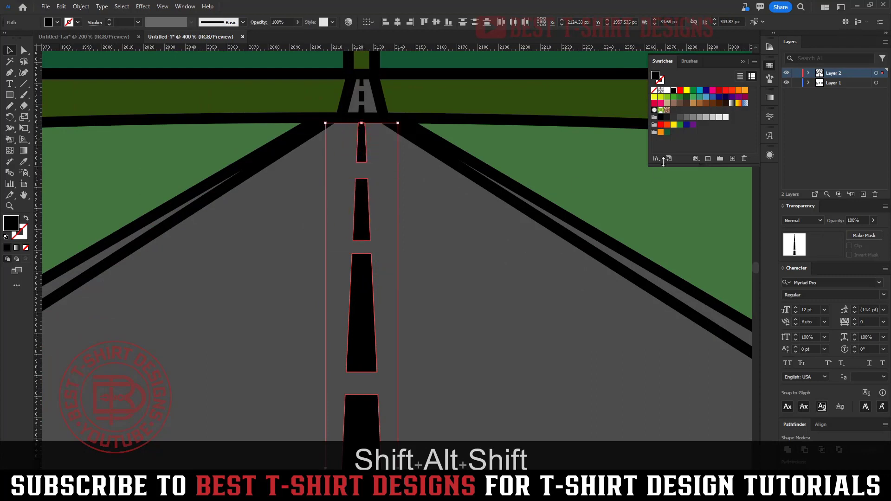
left_click(661, 132)
Step: Fill the three small centre dashes on the distant stretch of road with the same orange swatch
left_click(358, 88)
scroll(355, 87, "up", 2)
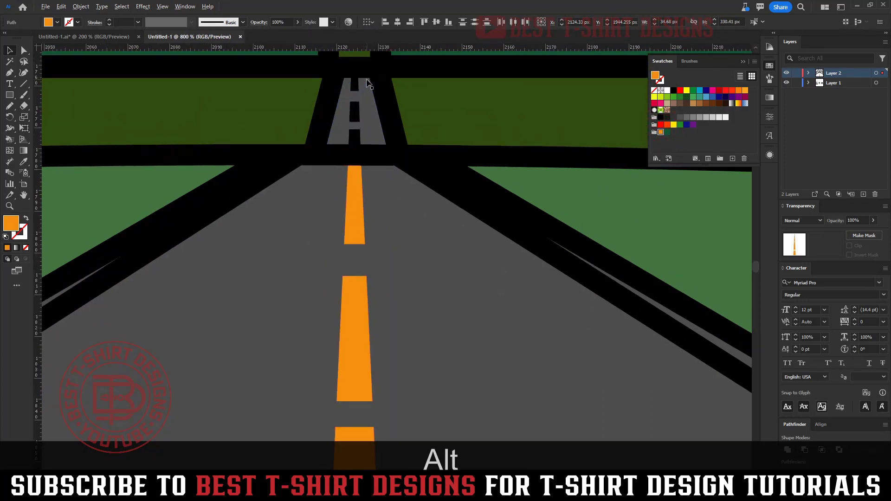
left_click(354, 111, "shift")
left_click(354, 137, "shift")
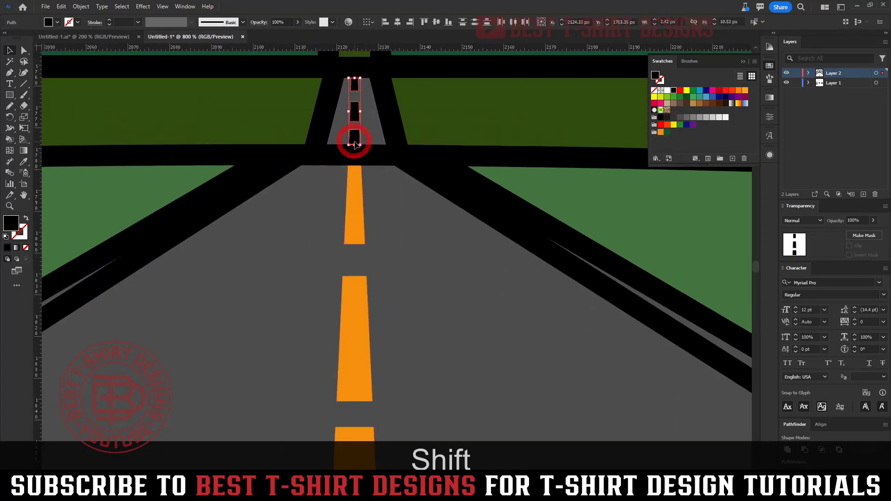
left_click(674, 90)
left_click(660, 133)
Step: Fill the two black edge lines of the main road with a light grey swatch and deselect them
left_click(509, 226)
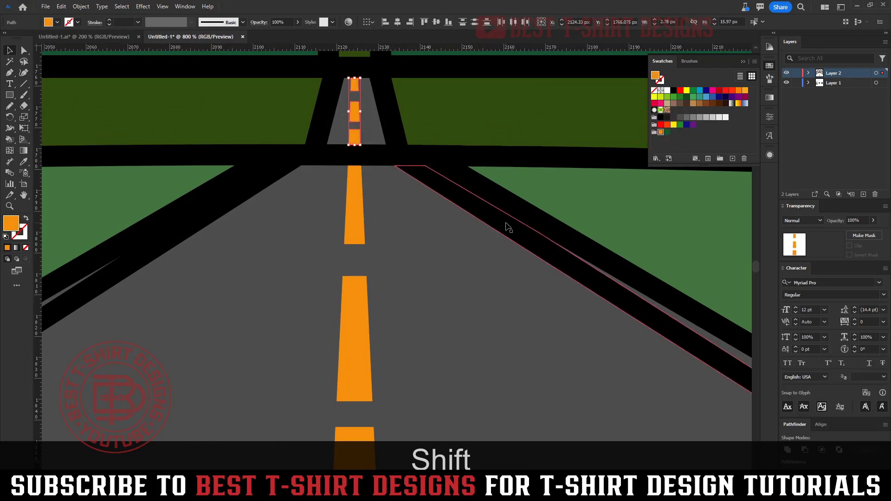
left_click(236, 194, "shift")
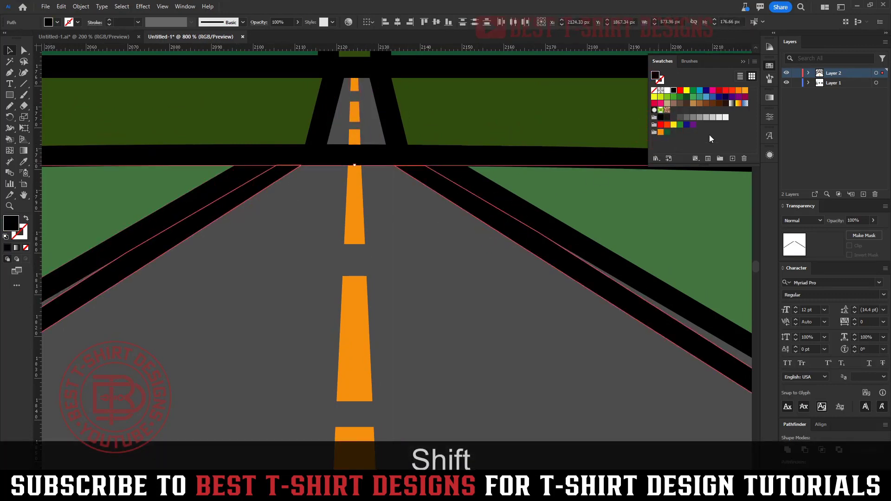
left_click(718, 119)
scroll(665, 246, "down", 8)
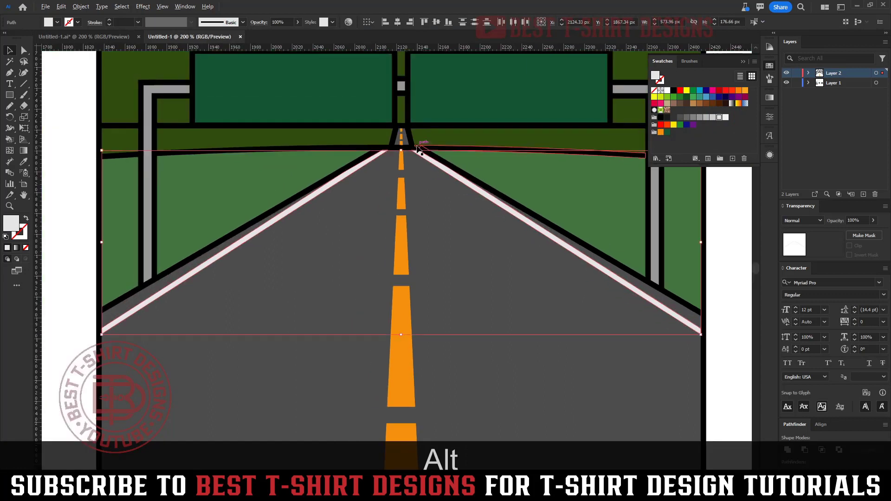
left_click(665, 244)
Step: Draw a thin light grey edge line along the right side of the distant road with the Pen tool
left_click_drag(676, 277, 637, 261)
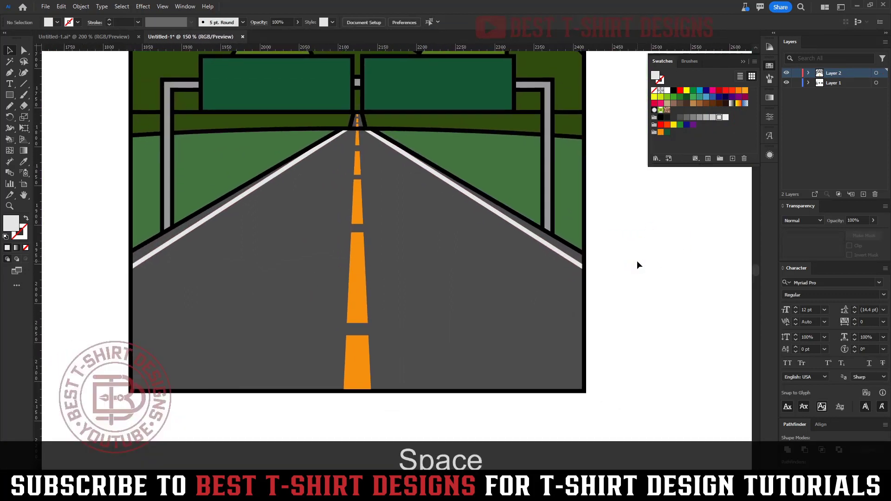
scroll(366, 119, "up", 6)
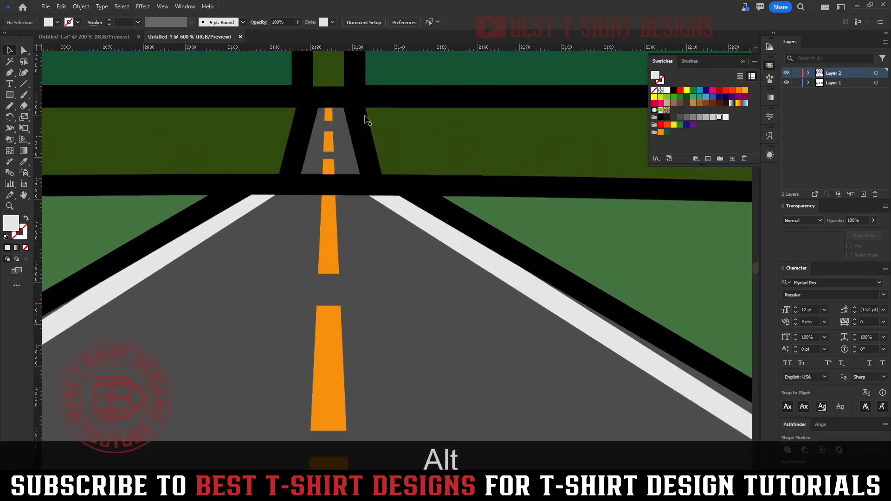
scroll(367, 120, "up", 3)
key("p")
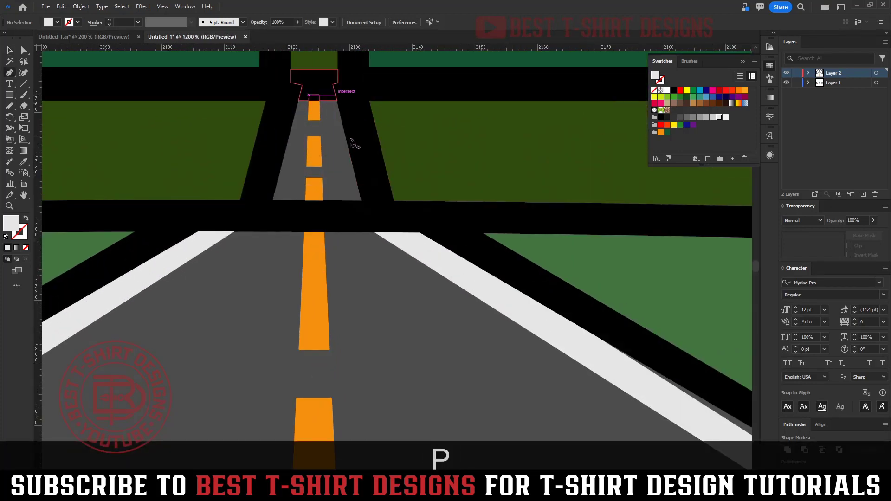
scroll(351, 151, "up", 1)
left_click(324, 75)
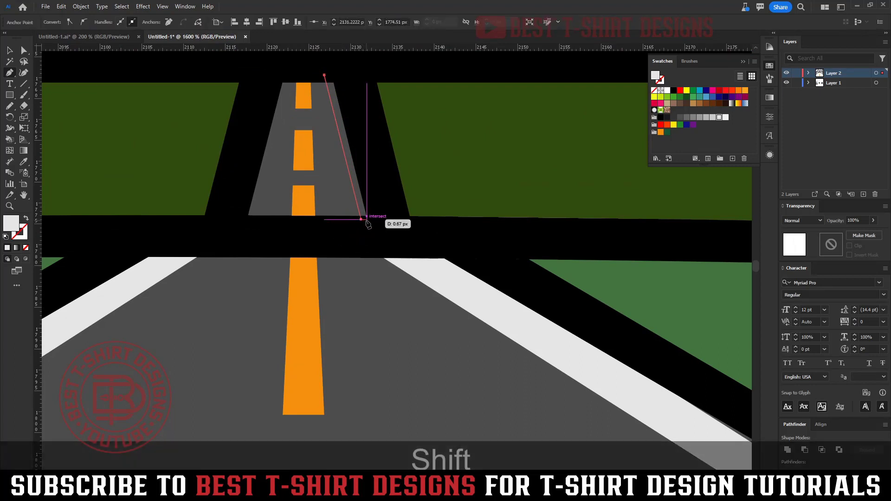
left_click(362, 219)
left_click(366, 220, "shift")
left_click(325, 75)
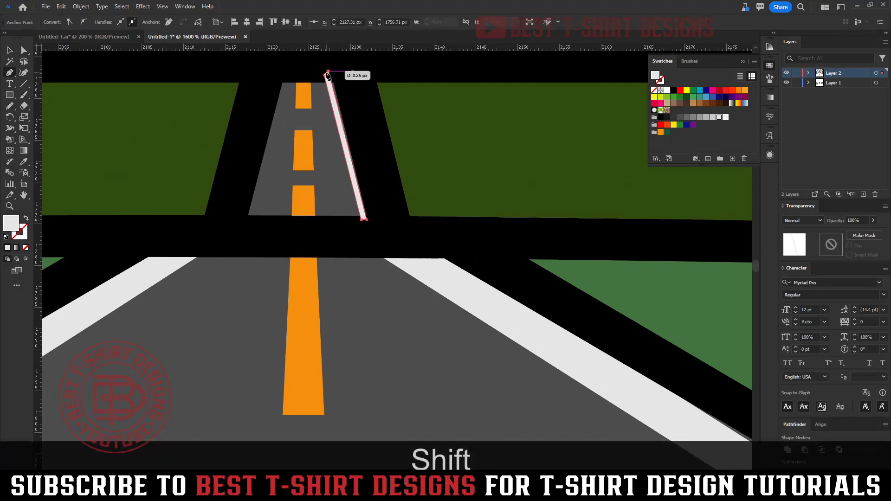
Step: Copy the thin grey edge line to the left side of the distant road, reflect it vertically and position it along the road edge
key("v")
left_click_drag(340, 127, 256, 128)
key("ctrl+alt+r")
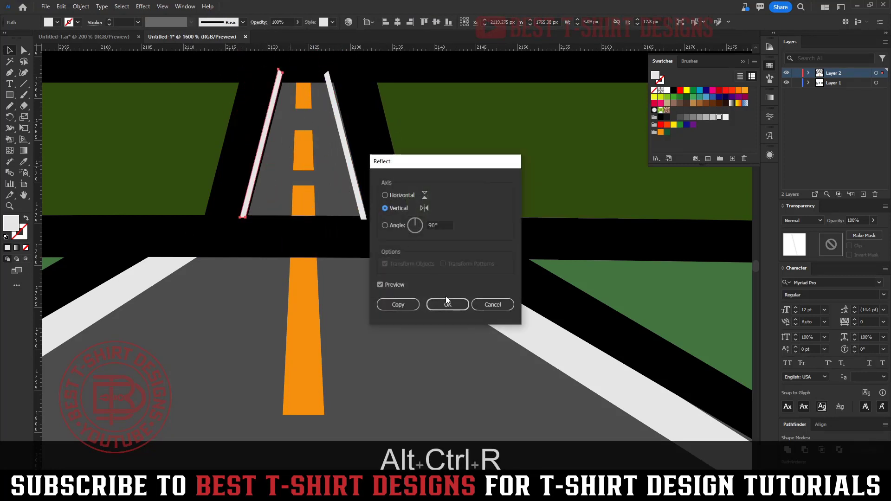
left_click(448, 305)
key("Right")
key("Right")
key("Left")
key("Left")
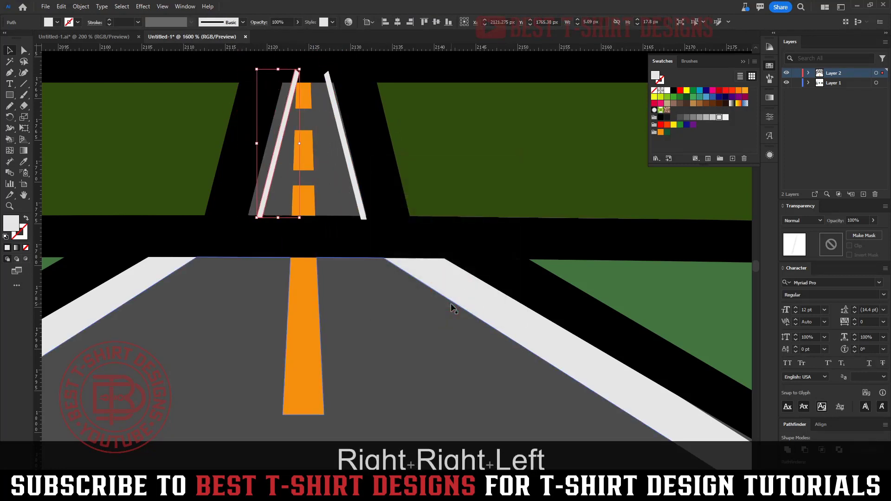
scroll(305, 118, "up", 2, "alt")
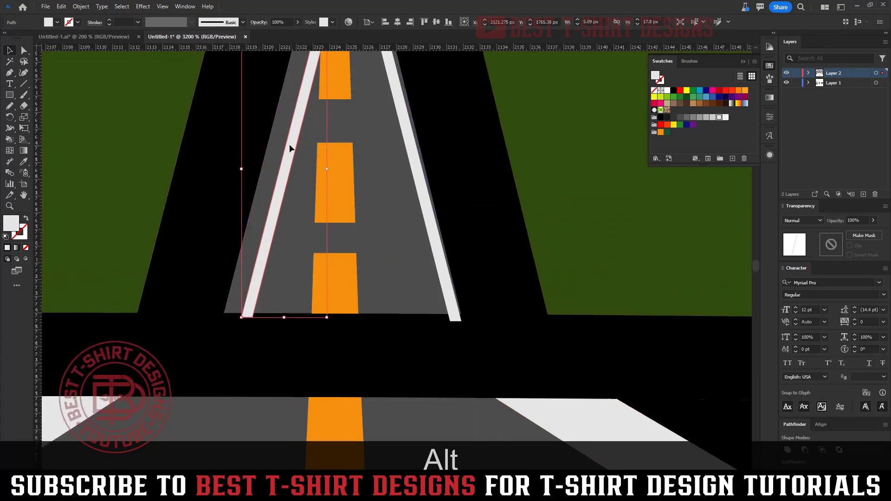
left_click_drag(285, 145, 276, 148)
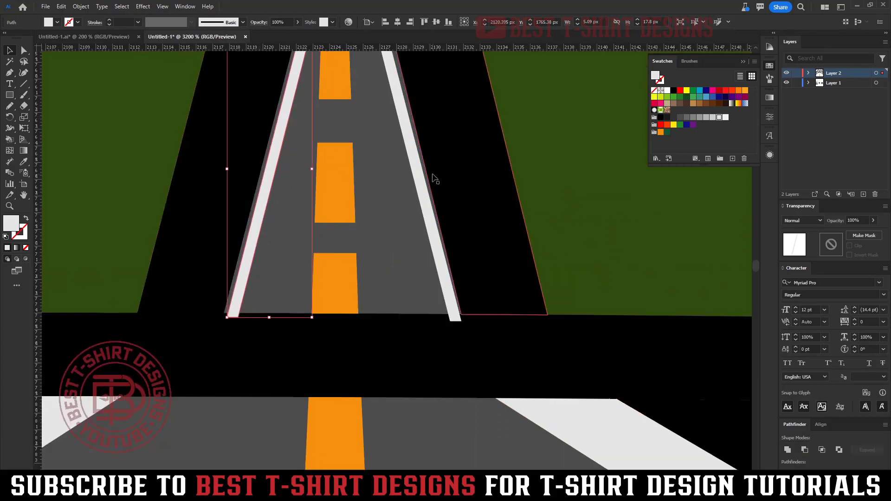
Step: Move both thin edge lines of the distant road from Layer 2 to Layer 1, keeping their position, and lock Layer 2
left_click(420, 171, "shift")
scroll(372, 189, "down", 3, "alt")
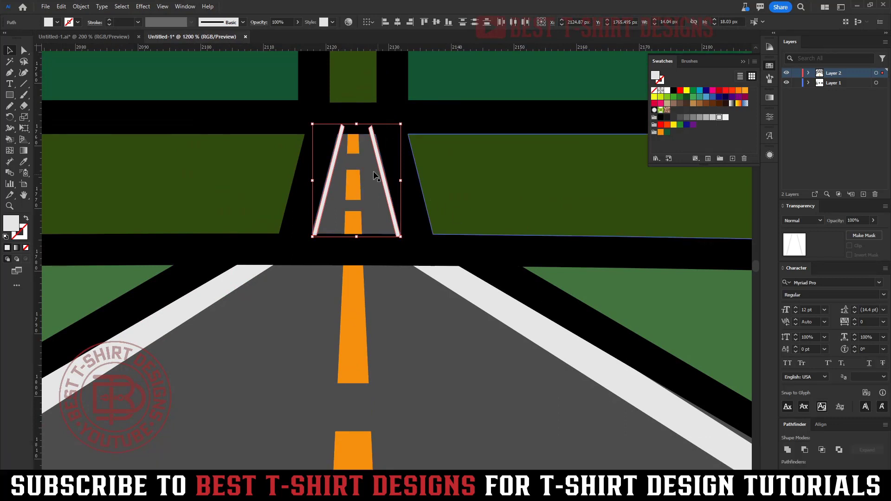
scroll(370, 175, "down", 2, "alt")
scroll(377, 160, "up", 3, "alt")
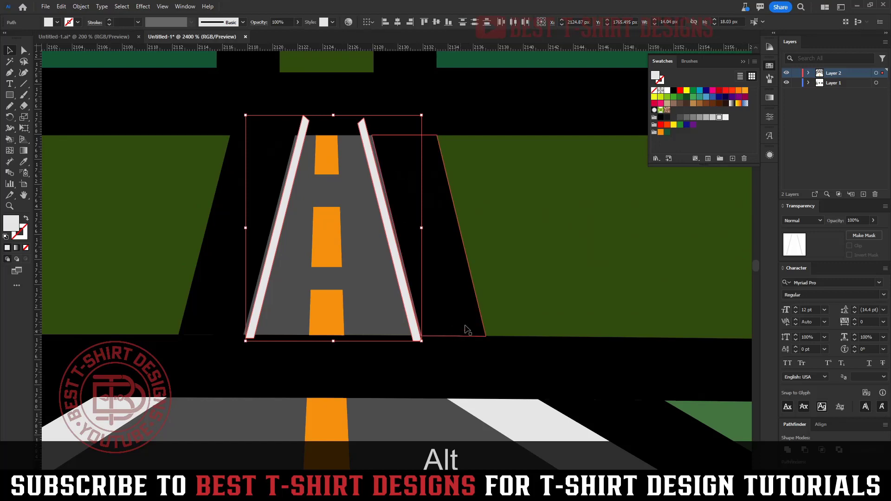
key("ctrl+x")
scroll(310, 176, "down", 3, "alt")
scroll(310, 176, "down", 4, "alt")
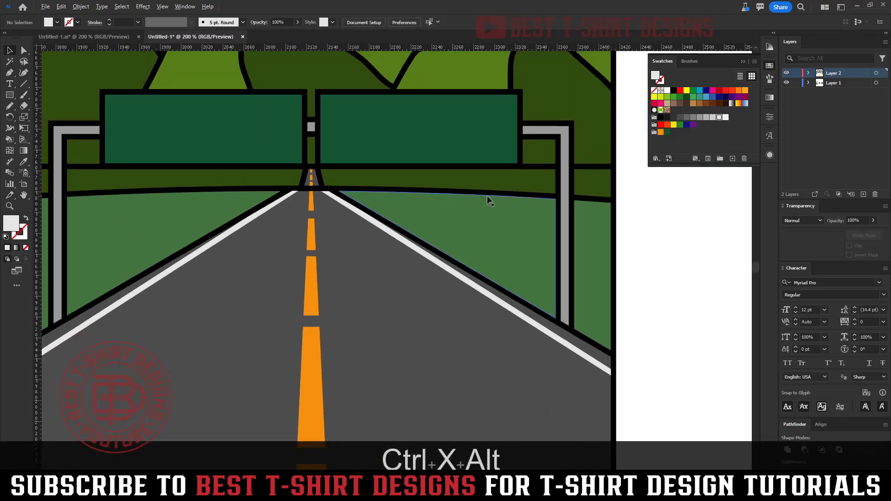
left_click(796, 74)
scroll(340, 158, "down", 1, "alt")
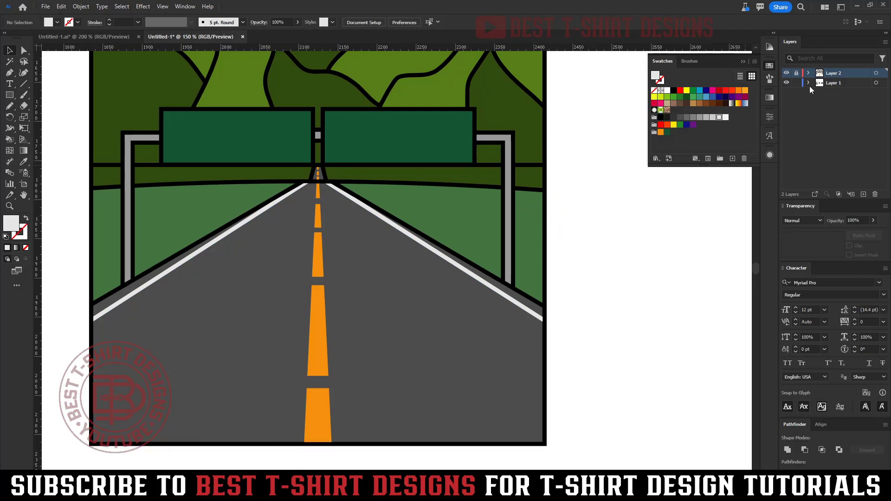
left_click(825, 85)
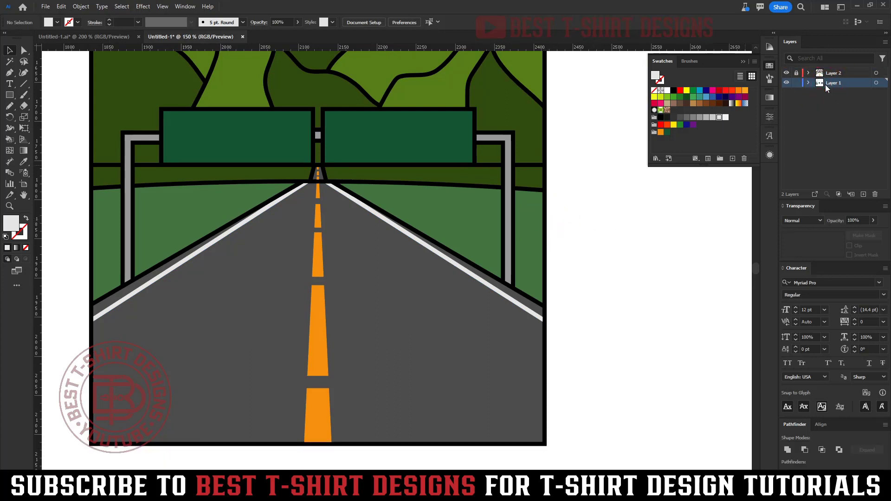
key("ctrl+f")
left_click(663, 219)
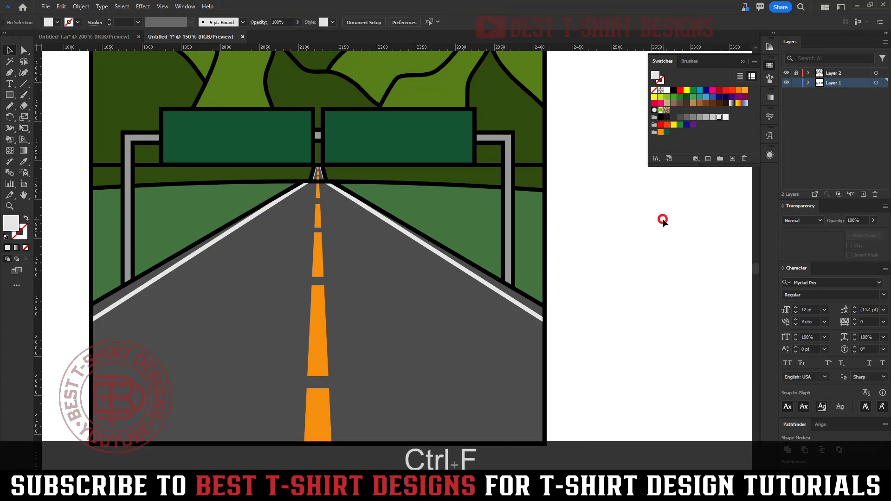
Step: Fill the main road surface with a darker grey swatch and deselect it
left_click_drag(644, 232, 659, 229)
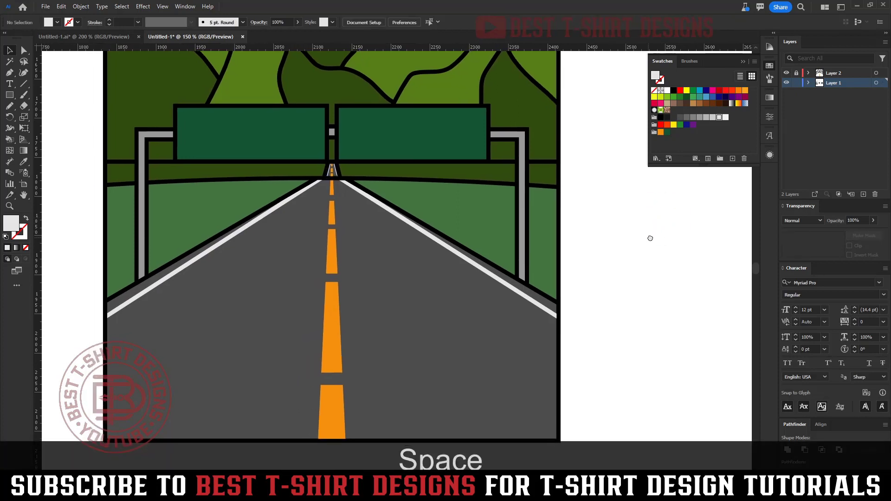
scroll(434, 206, "down", 1)
scroll(614, 249, "up", 1)
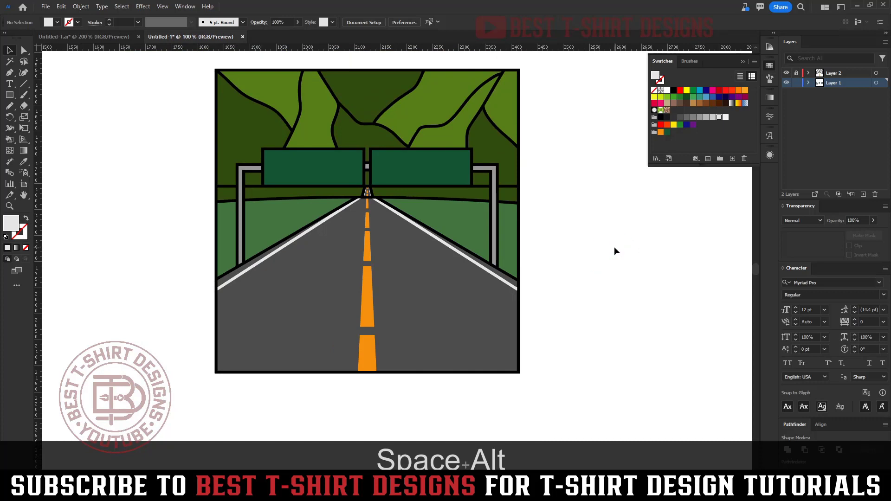
left_click(381, 306)
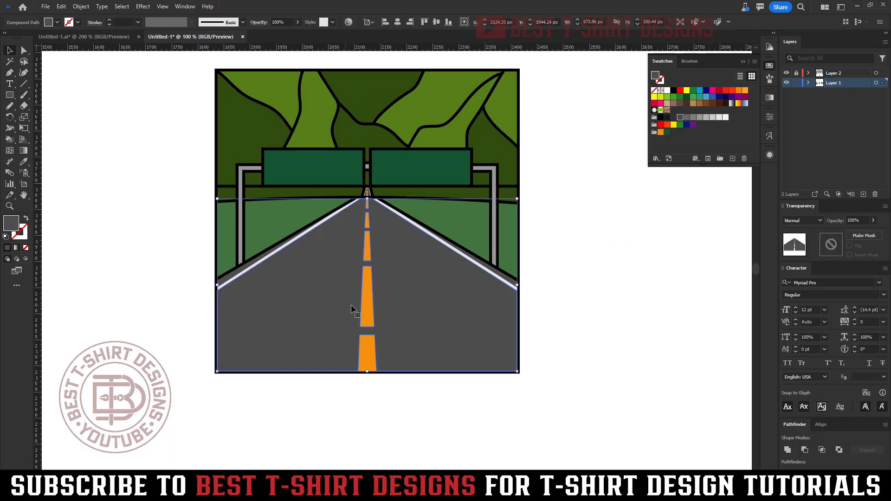
left_click(674, 117)
left_click(612, 266)
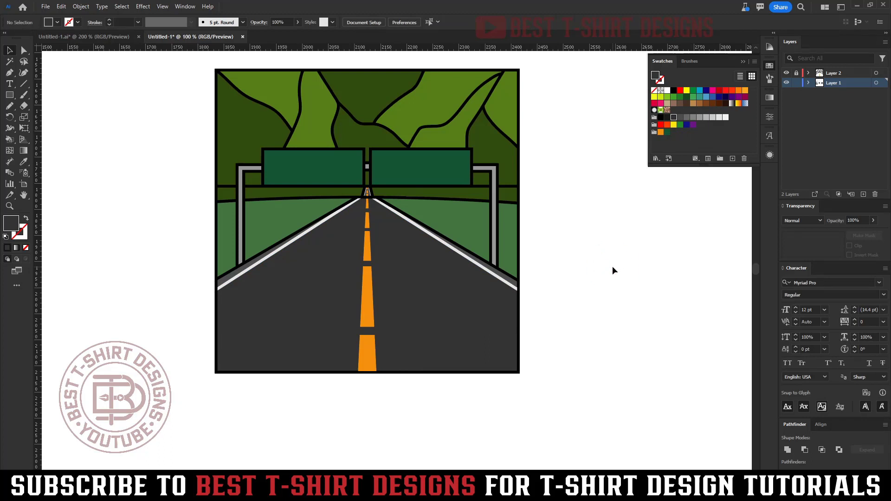
Step: Lock Layer 1, add a new layer above it, and rename Layer 2 as OUTLINE
scroll(552, 204, "up", 1)
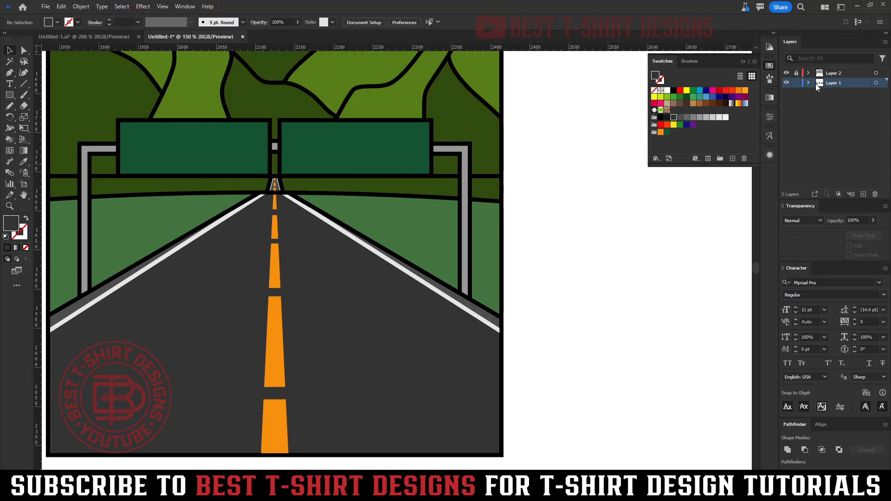
left_click(863, 194)
left_click(831, 73)
double_click(830, 73)
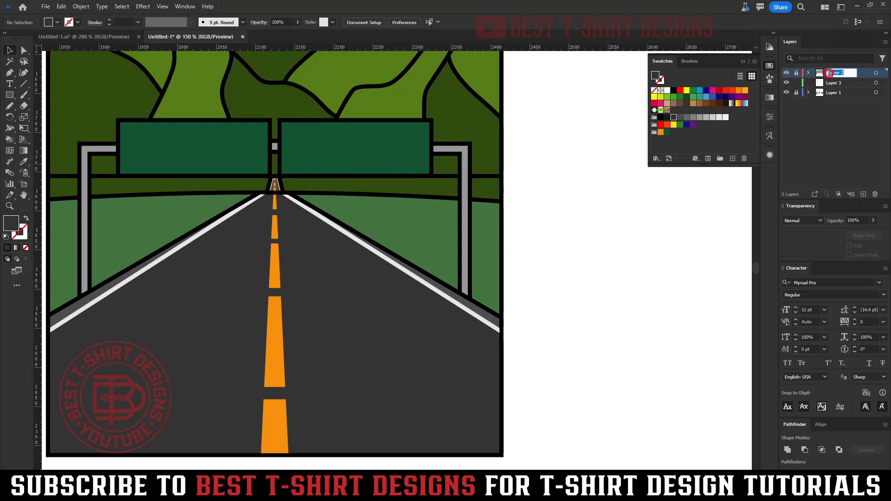
type("OUTLINE")
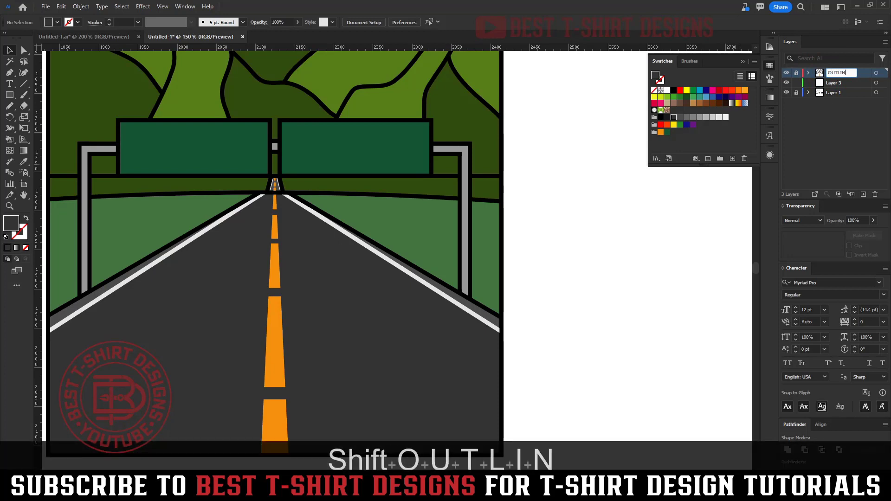
Step: Rename Layer 1 as BASE and the new middle layer as SHADOW
left_click(833, 94)
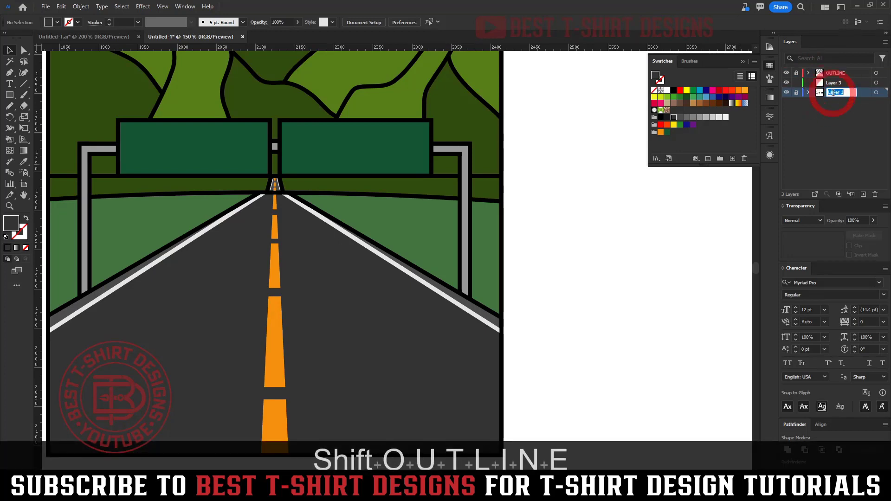
type("BASE")
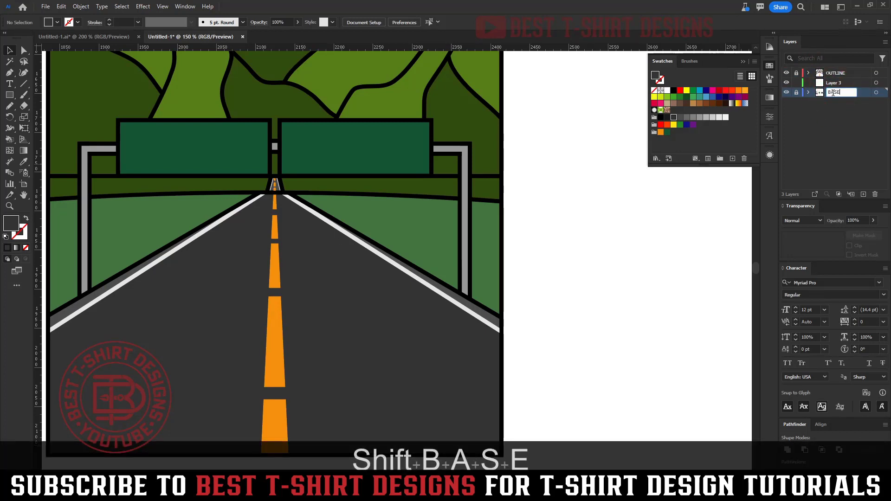
double_click(836, 82)
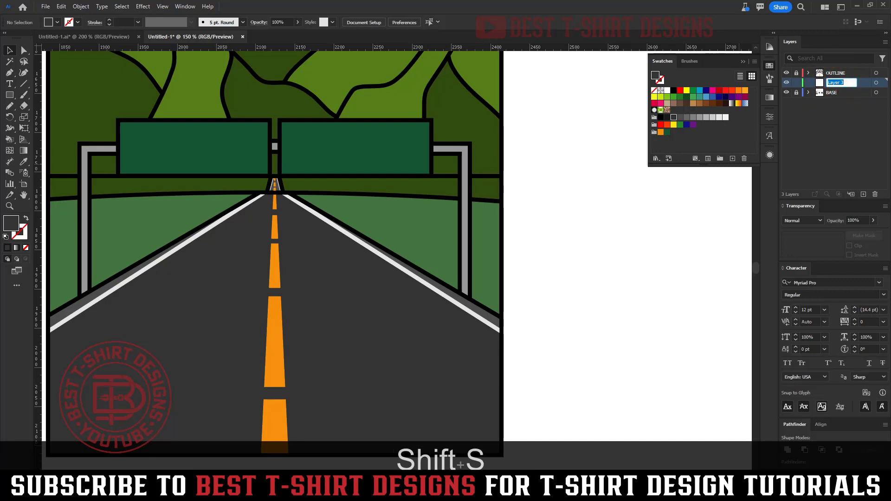
type("SHADOW")
key("Return")
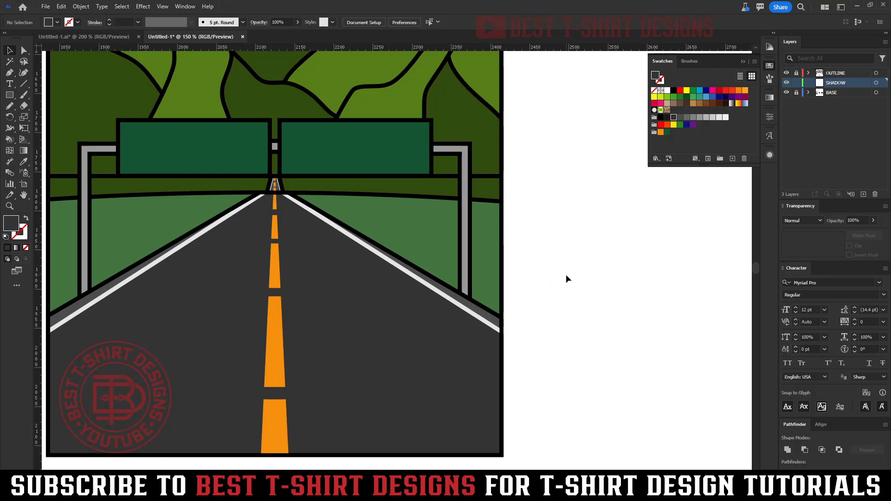
Step: Sample the green of the right roadside grass and darken the fill colour to #2c5929
key("i")
left_click(429, 233)
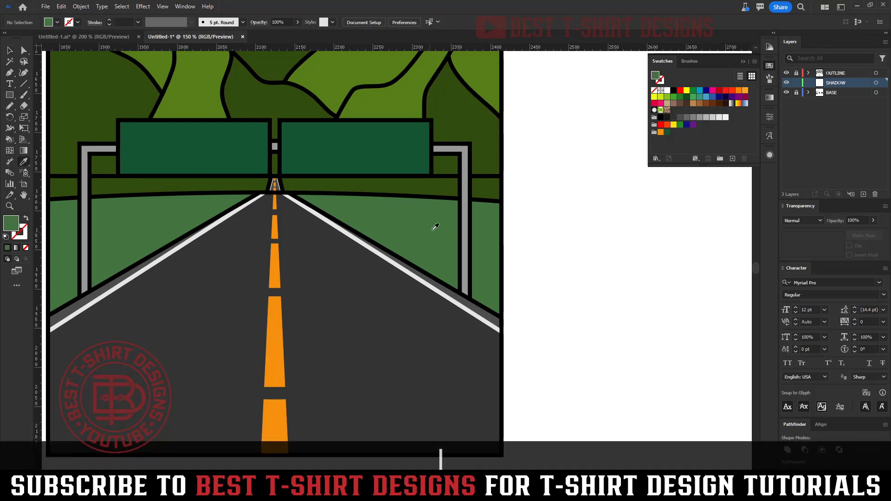
double_click(11, 223)
left_click(388, 261)
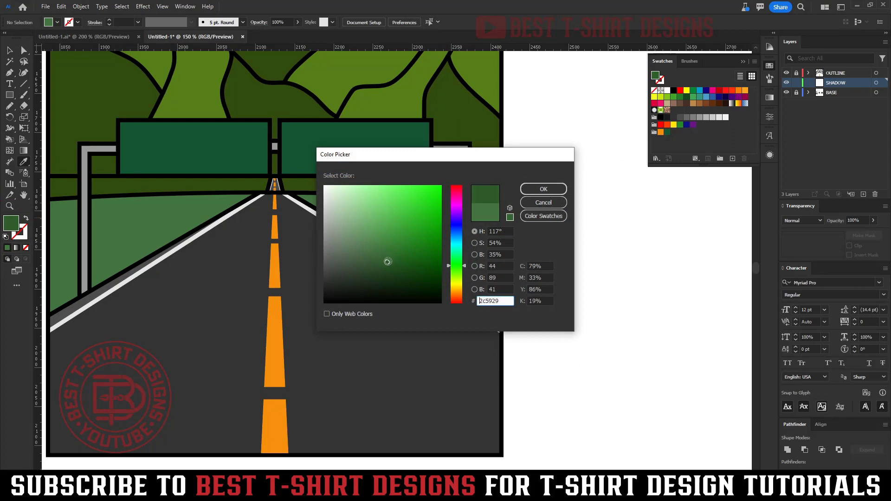
left_click(539, 189)
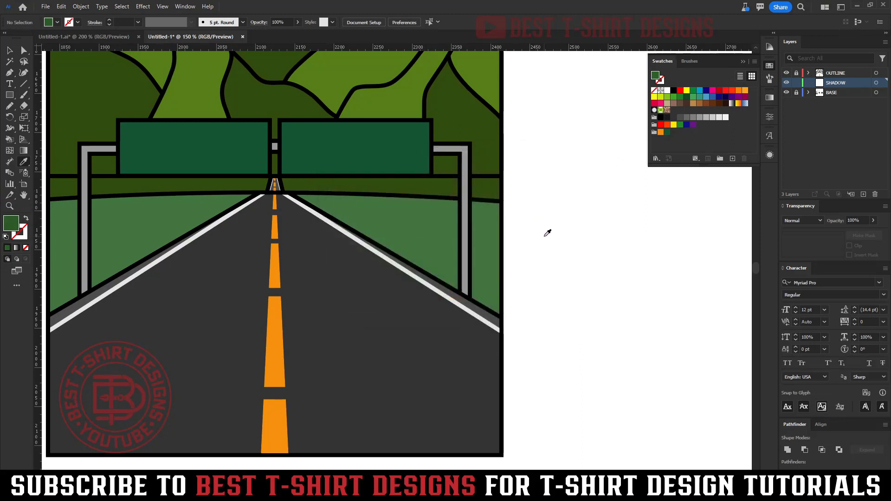
Step: Draw a closed dark green shadow with a wavy lower edge over the upper part of the right grass area with the Pencil tool
key("n")
scroll(388, 205, "up", 2)
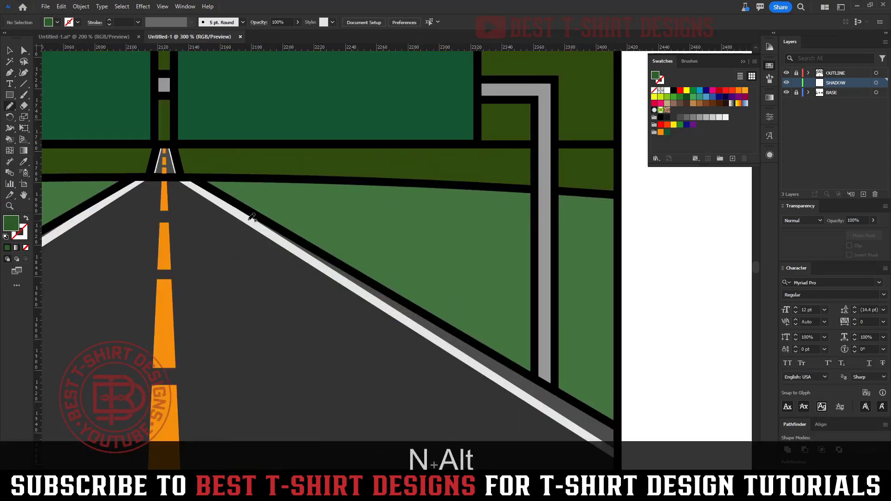
mouse_move(268, 216)
left_mouse_down()
mouse_move(374, 224)
mouse_move(453, 252)
mouse_move(487, 251)
mouse_move(509, 278)
left_mouse_up()
mouse_move(564, 314)
left_mouse_down()
mouse_move(603, 346)
mouse_move(611, 326)
mouse_move(617, 341)
mouse_move(618, 253)
left_mouse_up()
mouse_move(620, 199)
left_mouse_down()
mouse_move(483, 184)
mouse_move(206, 176)
left_mouse_up()
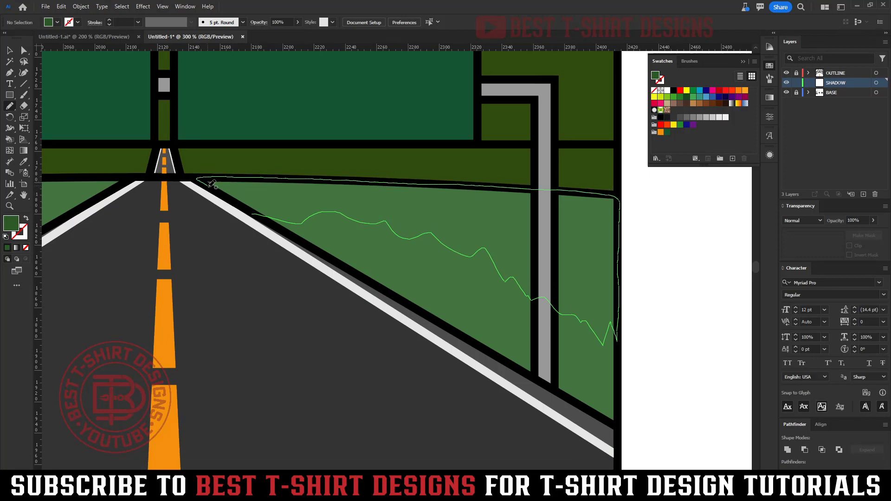
left_click_drag(257, 213, 259, 214)
scroll(474, 259, "down", 3)
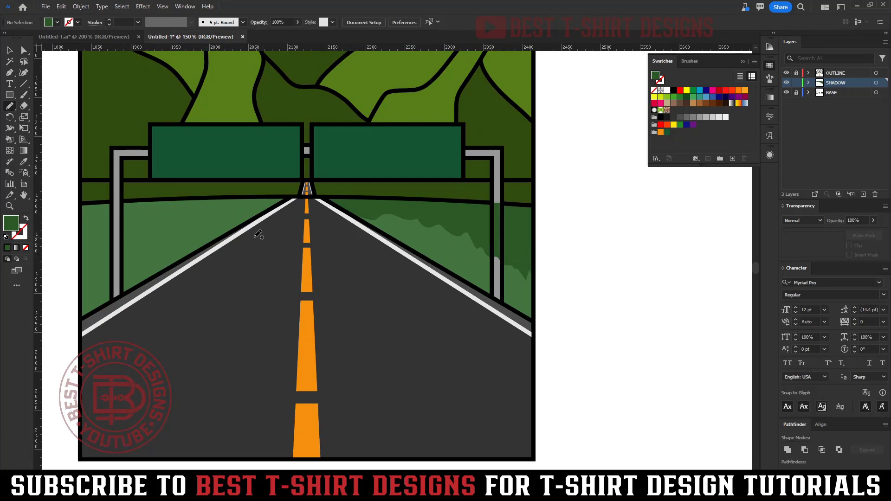
Step: Copy the grass shadow to the left grass area, reflect it vertically and align it vertically with the right one
left_click_drag(390, 260, 431, 254)
key("v")
left_click(509, 238)
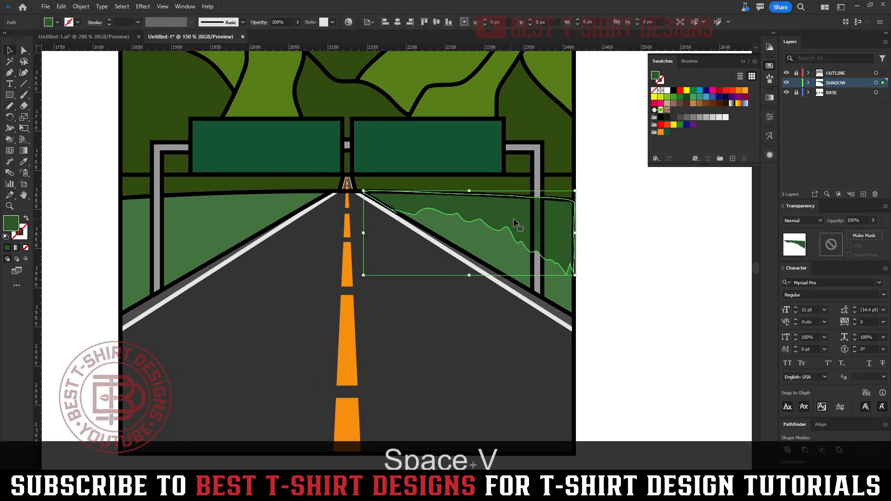
left_click_drag(508, 238, 200, 226)
key("ctrl+alt+r")
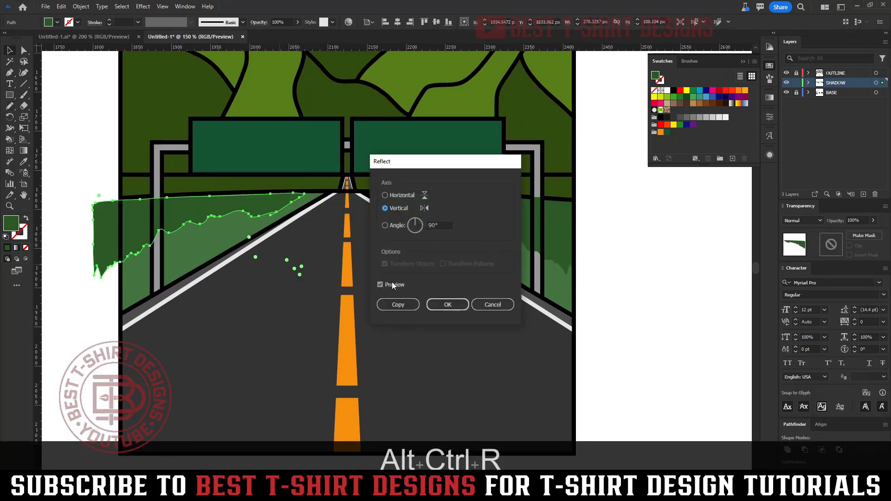
left_click(448, 306)
left_click(481, 215, "shift")
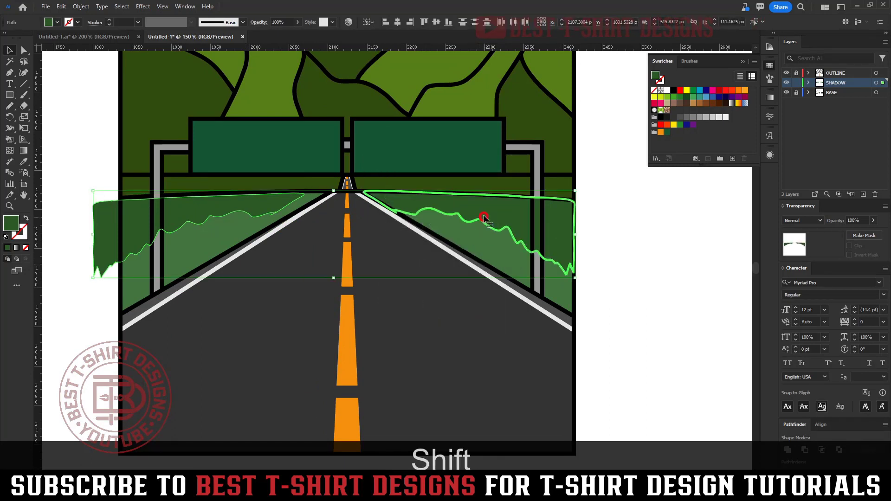
left_click(440, 24)
left_click(650, 300)
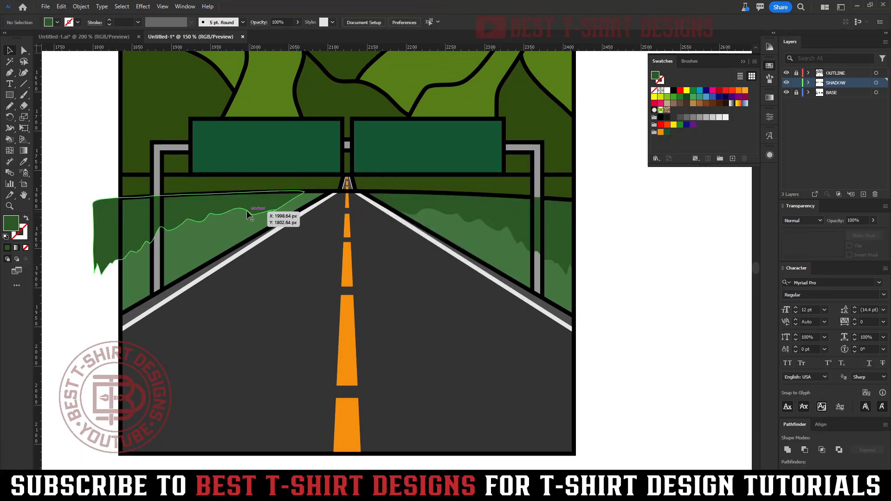
Step: Nudge the mirrored shadow right and slightly up so that it fits the left grass area inside the outlines
left_click(246, 210)
key("shift+Right")
key("shift+Right")
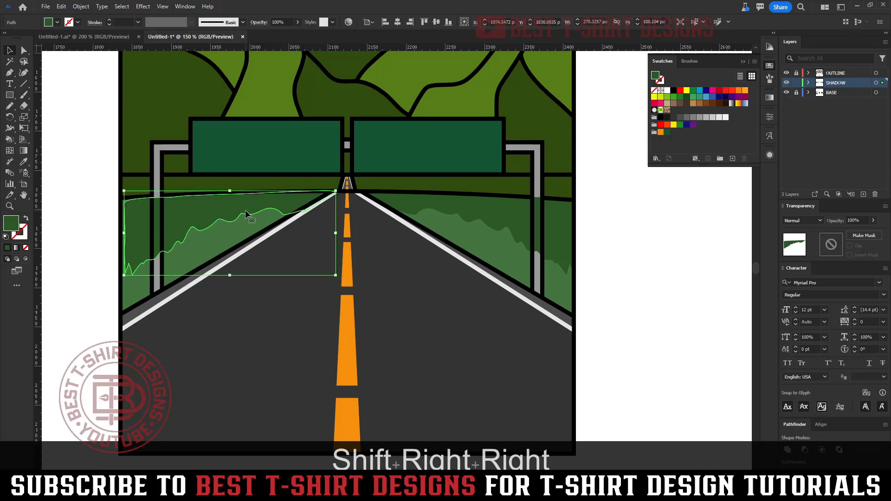
key("shift+Left")
key("Left")
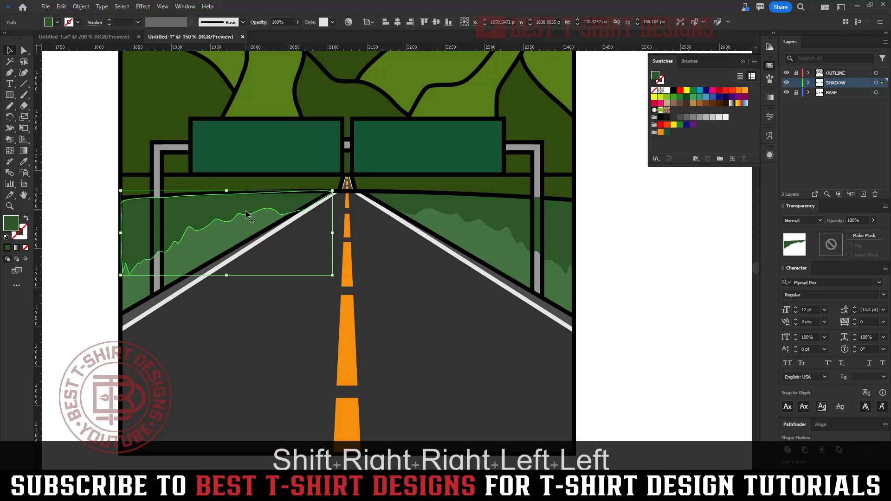
key("Left")
left_click(52, 212)
scroll(105, 192, "up", 3)
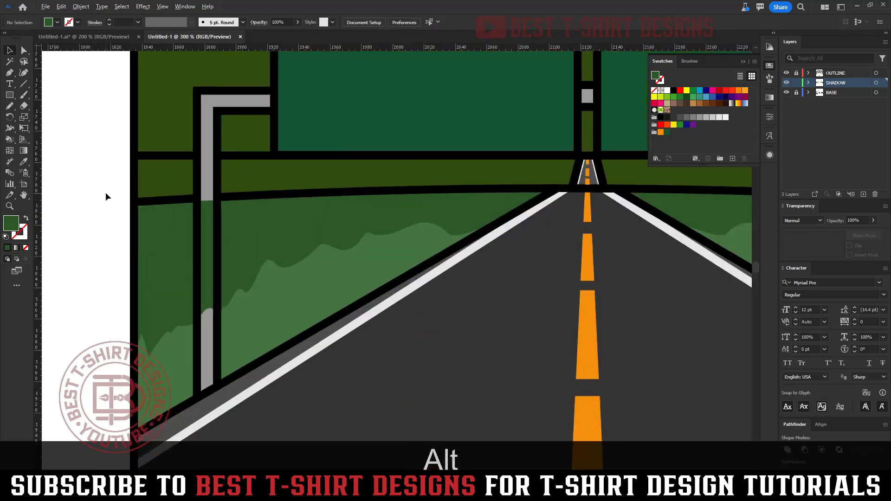
left_click(164, 233)
key("Up")
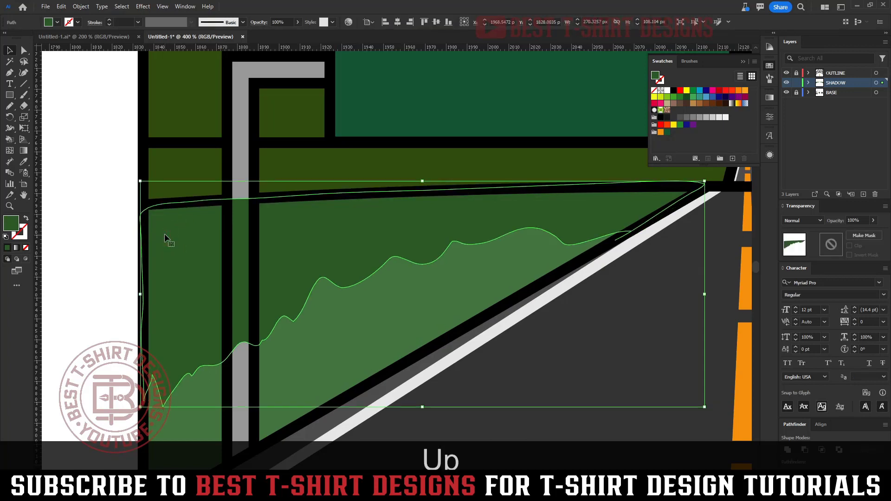
Step: Erase the parts of both upper grass shadows that cover the grey sign posts with the Eraser tool
scroll(86, 217, "down", 2)
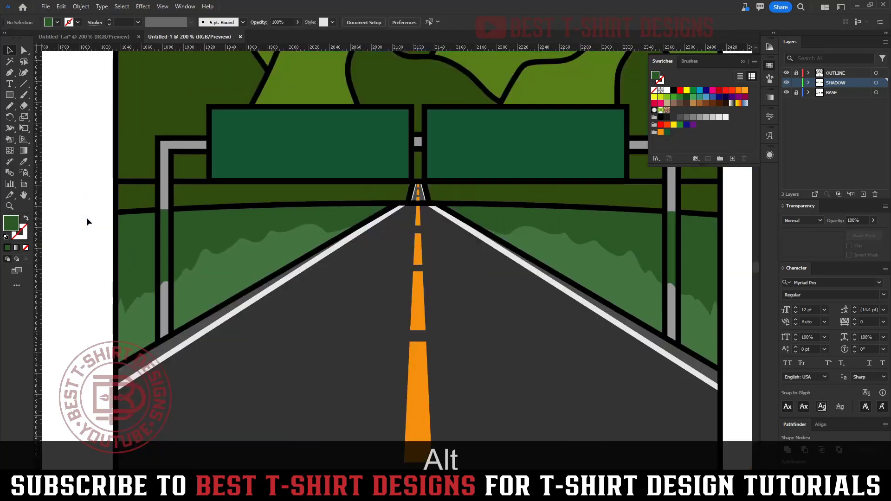
left_click(593, 241, "shift")
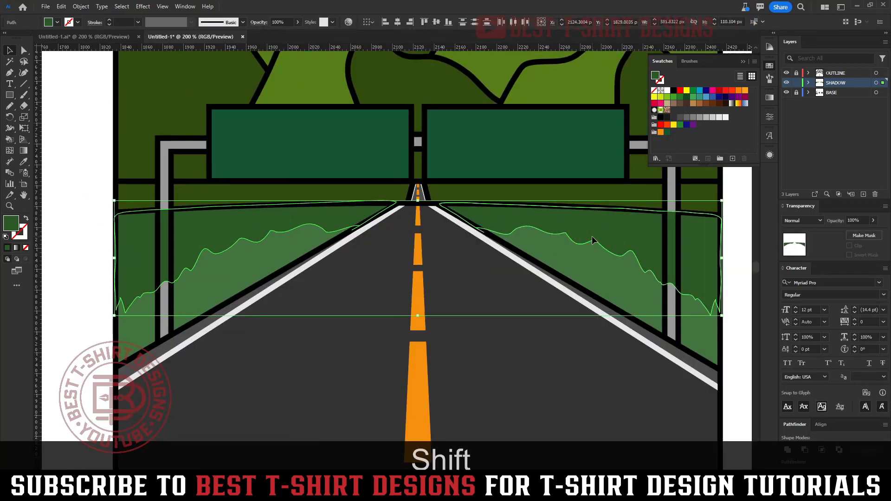
key("shift+e")
scroll(163, 241, "up", 1)
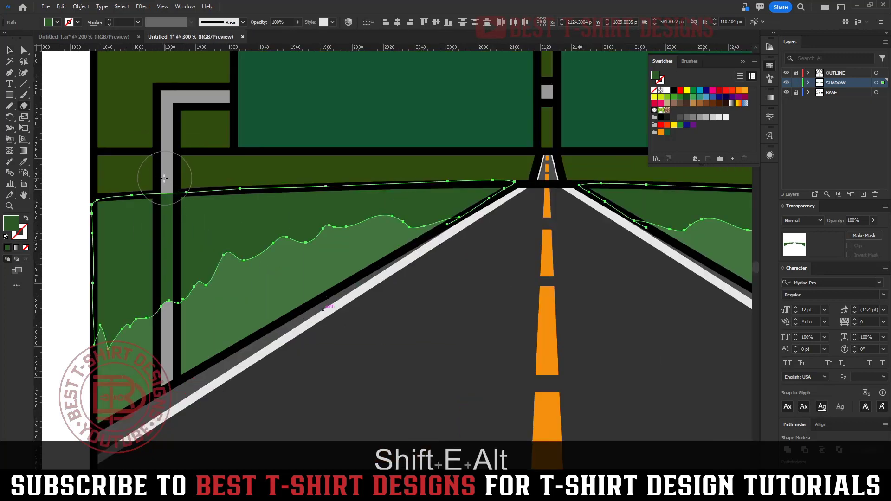
left_click_drag(160, 207, 181, 346)
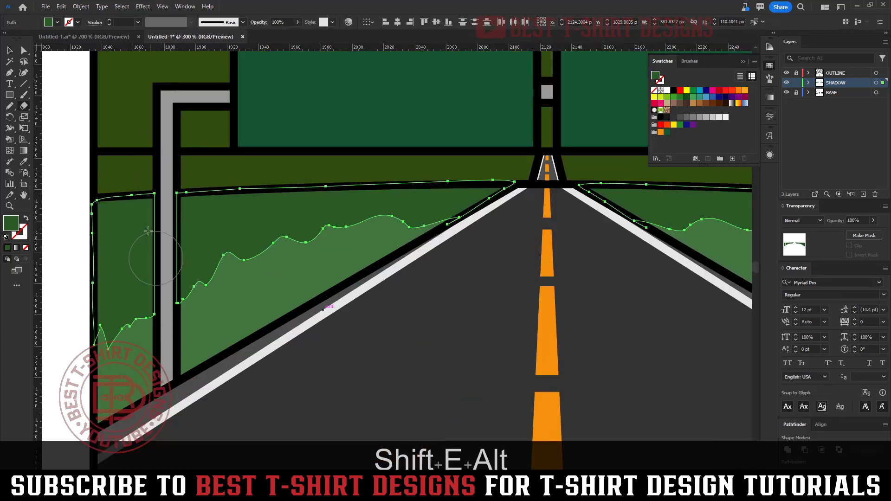
scroll(412, 242, "down", 3)
scroll(413, 242, "up", 3)
left_click_drag(382, 199, 408, 389)
scroll(427, 277, "down", 3)
key("v")
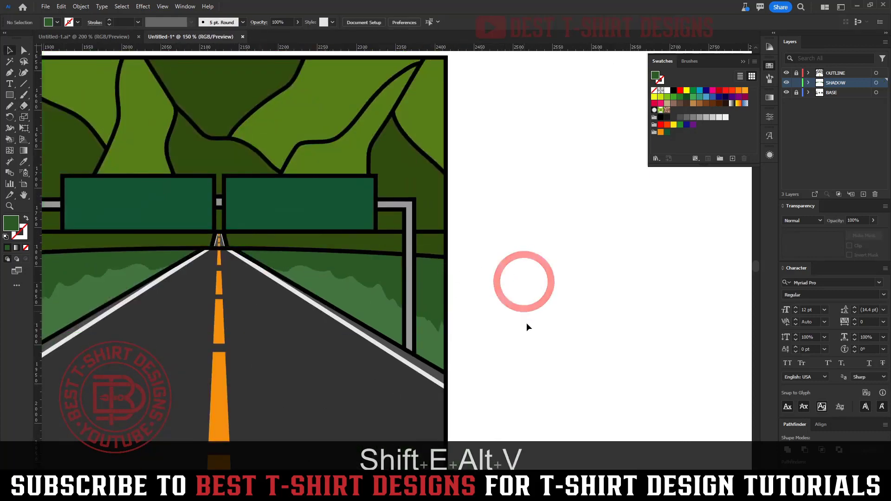
key("space")
left_click_drag(527, 328, 602, 246)
scroll(600, 246, "down", 2)
scroll(599, 232, "up", 1)
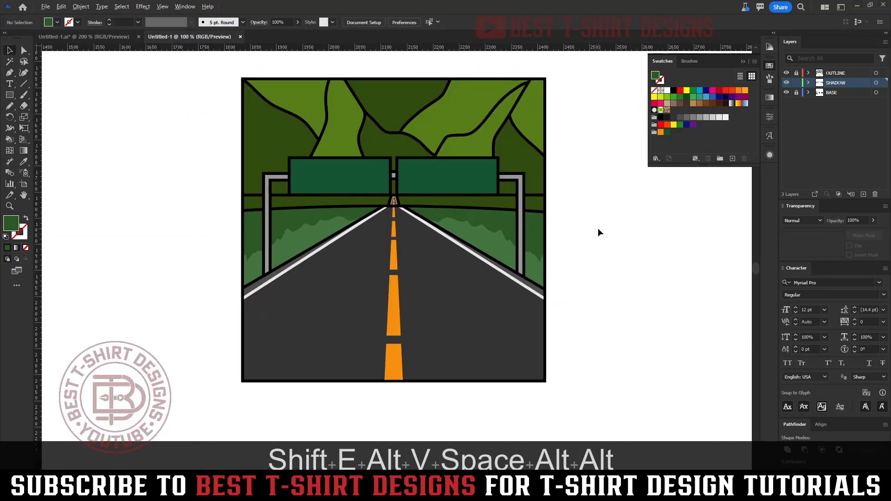
Step: Draw a closed dark green shadow with a spiky upper edge along the roadside of the right grass area with the Pencil tool
key("n")
scroll(506, 232, "up", 4)
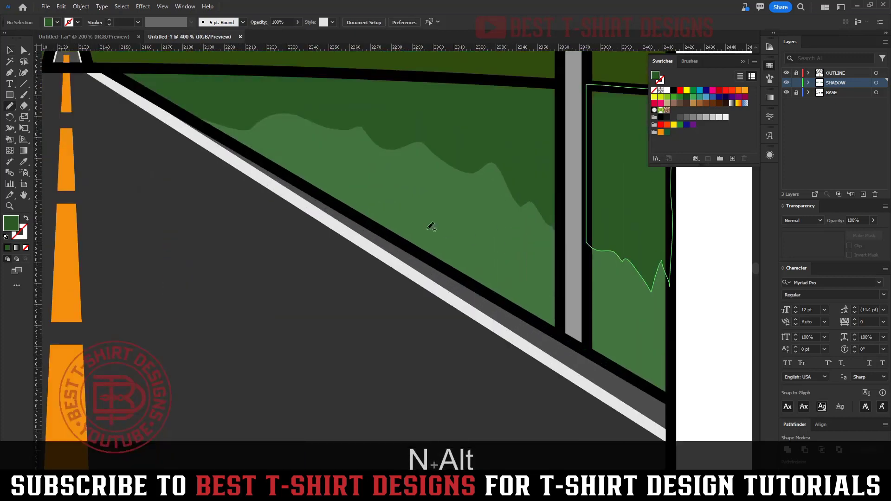
mouse_move(364, 214)
left_mouse_down()
mouse_move(401, 239)
mouse_move(387, 217)
mouse_move(460, 260)
mouse_move(466, 224)
mouse_move(498, 235)
mouse_move(543, 269)
mouse_move(553, 266)
mouse_move(559, 284)
mouse_move(579, 286)
mouse_move(606, 312)
mouse_move(659, 332)
mouse_move(668, 365)
left_mouse_up()
left_click_drag(674, 396, 375, 221)
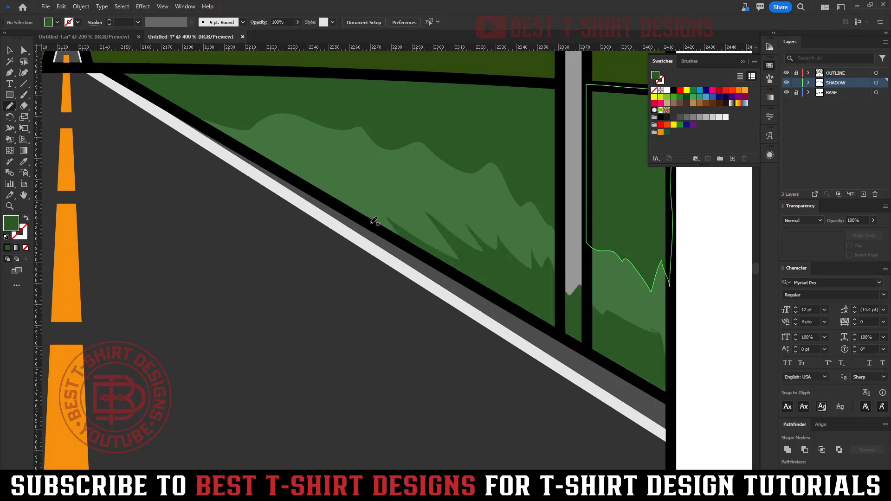
Step: Erase the part of the spiky roadside shadow that covers the right sign post
key("v")
left_click(604, 328)
key("shift+e")
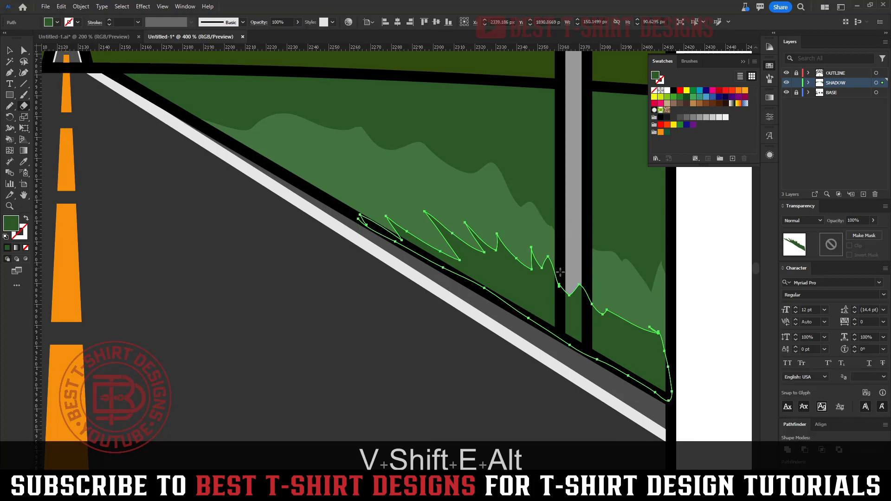
left_click_drag(560, 268, 581, 353)
key("v")
left_click(696, 348)
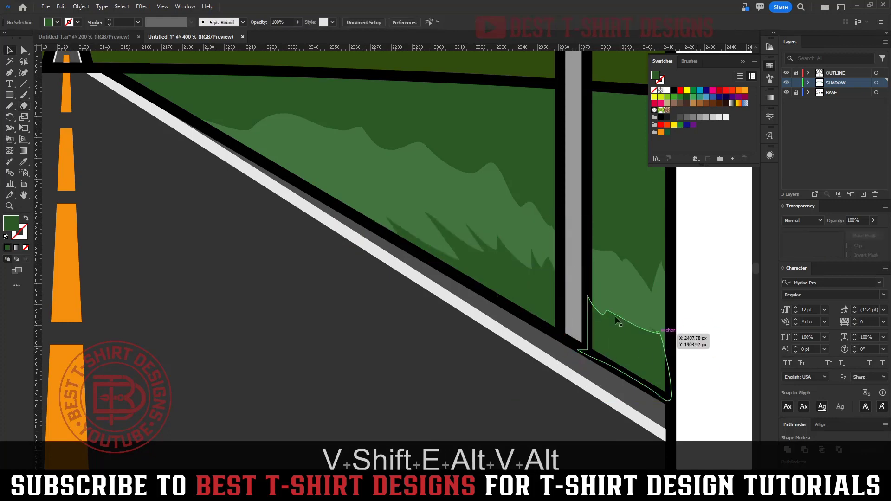
scroll(648, 318, "down", 3)
Step: Draw a closed spiky dark green shadow along the roadside of the left grass area, starting beside the sign post
key("n")
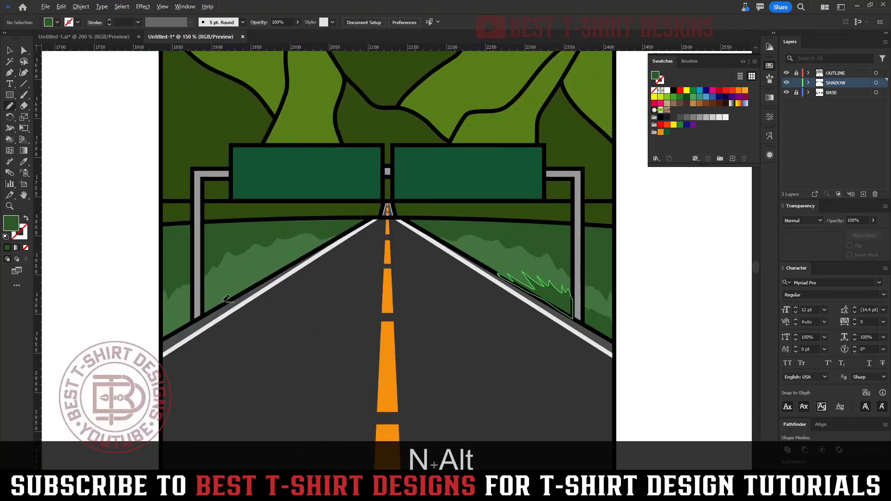
scroll(197, 311, "up", 2)
mouse_move(205, 290)
left_mouse_down()
mouse_move(238, 252)
mouse_move(243, 272)
mouse_move(274, 231)
mouse_move(273, 254)
mouse_move(320, 208)
mouse_move(305, 240)
mouse_move(324, 207)
left_mouse_up()
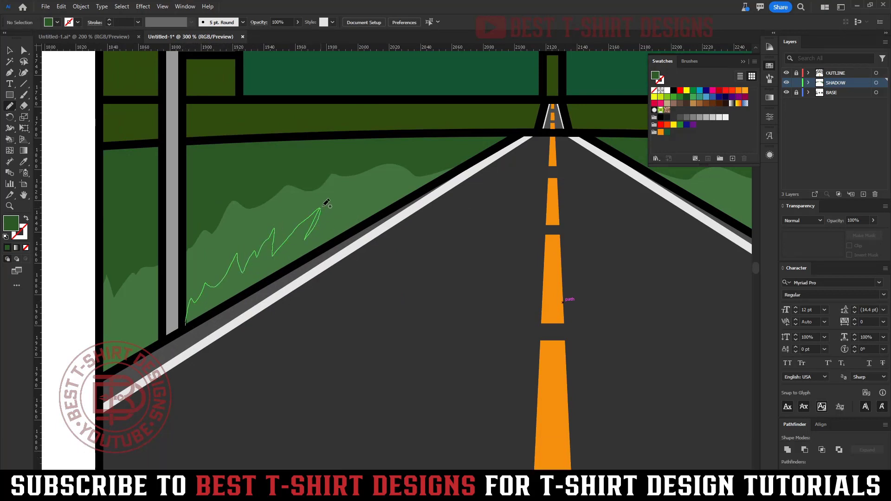
left_click_drag(383, 170, 381, 198)
mouse_move(426, 172)
left_mouse_down()
mouse_move(463, 165)
mouse_move(187, 325)
left_mouse_up()
scroll(288, 243, "down", 4)
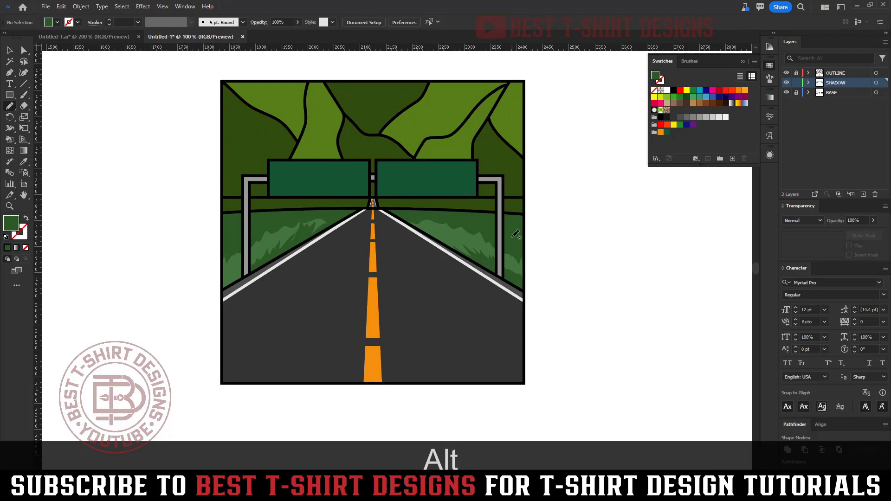
Step: Sample the light green of the hills and set the fill to a darker shade of it
scroll(452, 155, "up", 1)
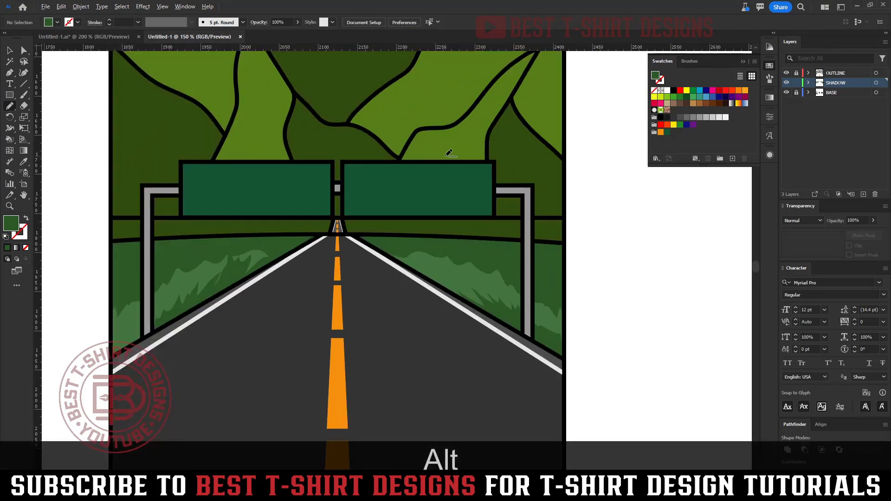
key("v")
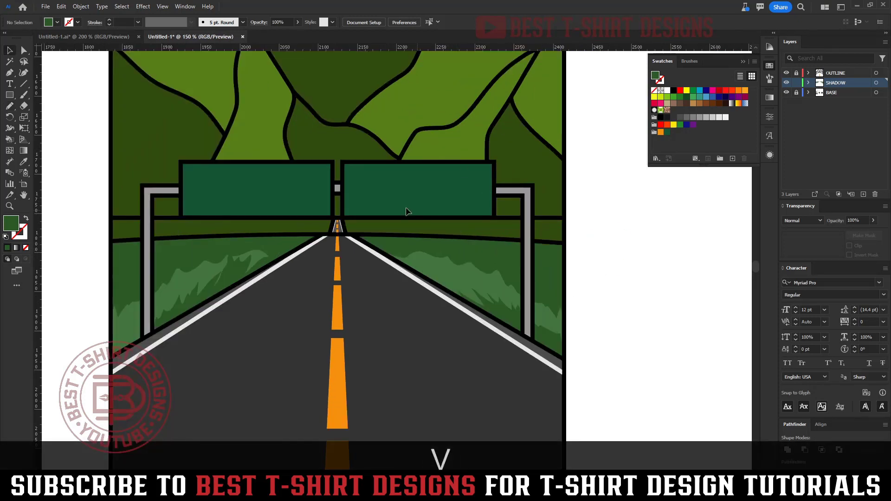
scroll(406, 211, "down", 1)
key("i")
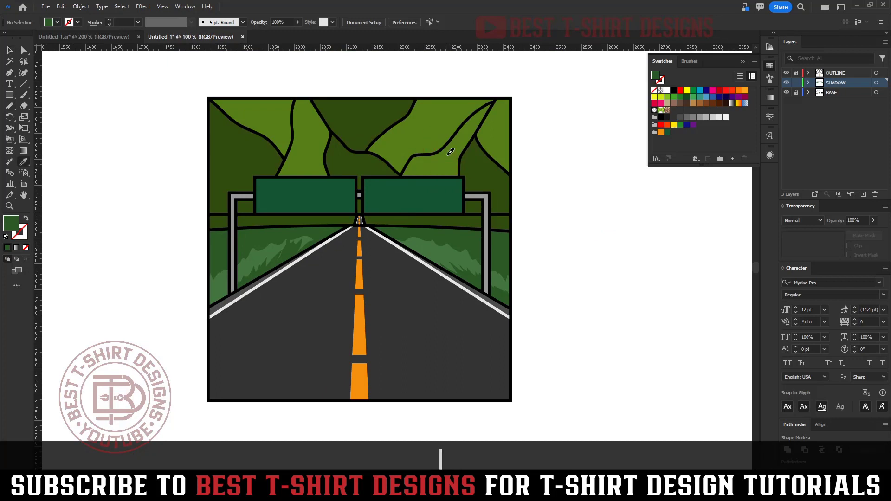
left_click(447, 156)
key("v")
double_click(10, 224)
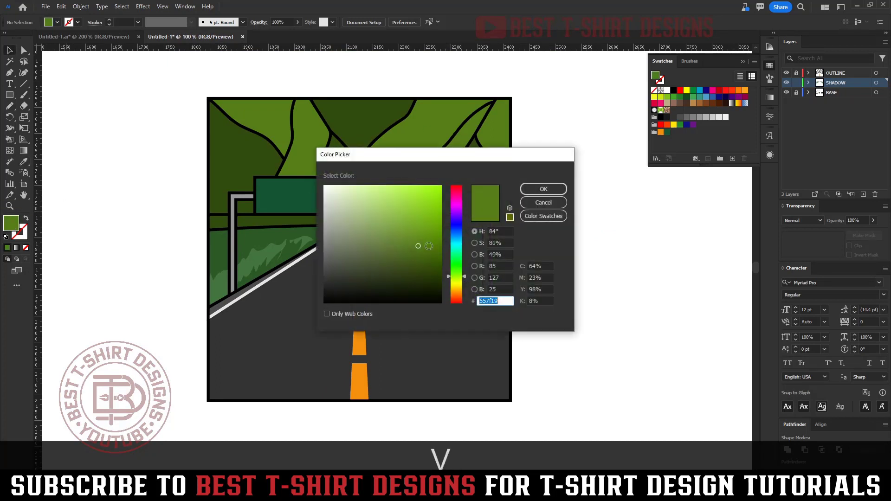
left_click(422, 258)
left_click(525, 193)
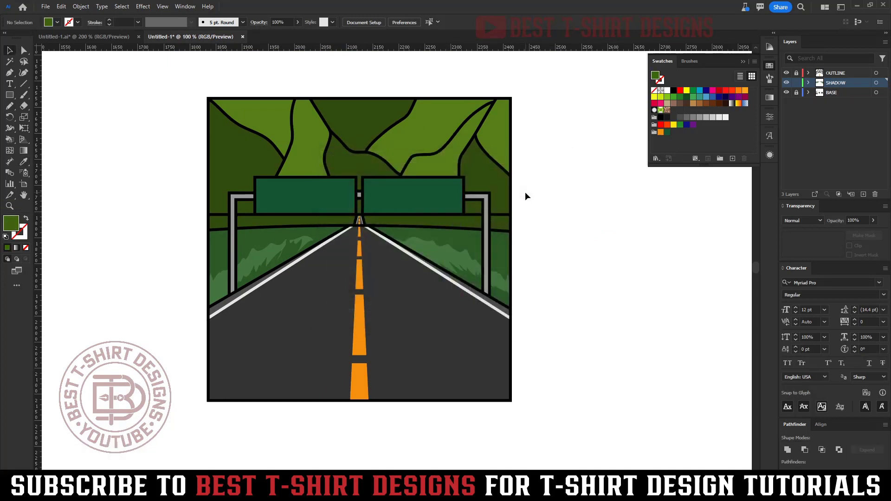
Step: Draw a curved shadow on the narrow light green slope above the right sign and extend it with a pointed streak along the outline
key("n")
scroll(476, 107, "up", 2)
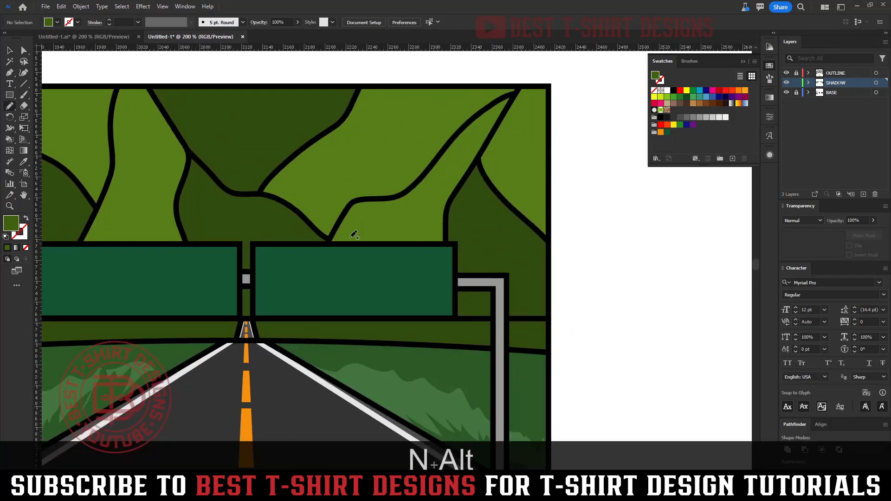
mouse_move(346, 217)
left_mouse_down()
mouse_move(400, 218)
mouse_move(429, 201)
mouse_move(497, 128)
mouse_move(451, 199)
mouse_move(448, 244)
mouse_move(329, 244)
mouse_move(342, 221)
left_mouse_up()
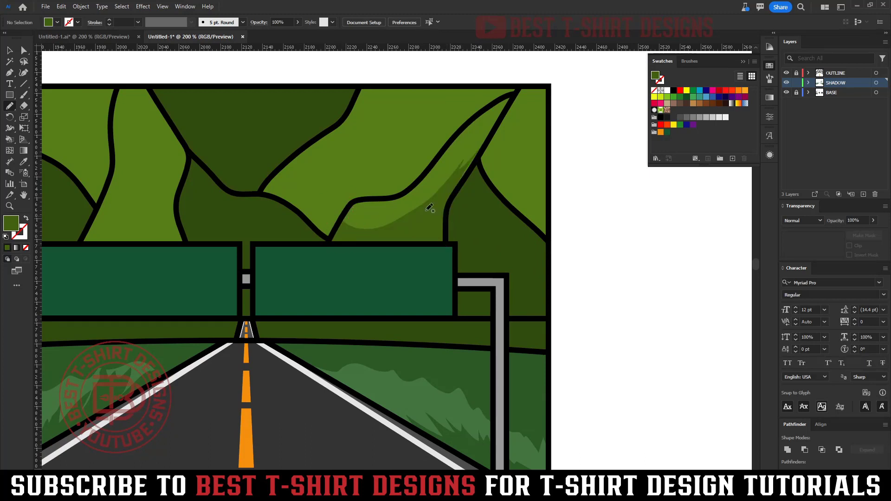
scroll(489, 151, "up", 2, "alt")
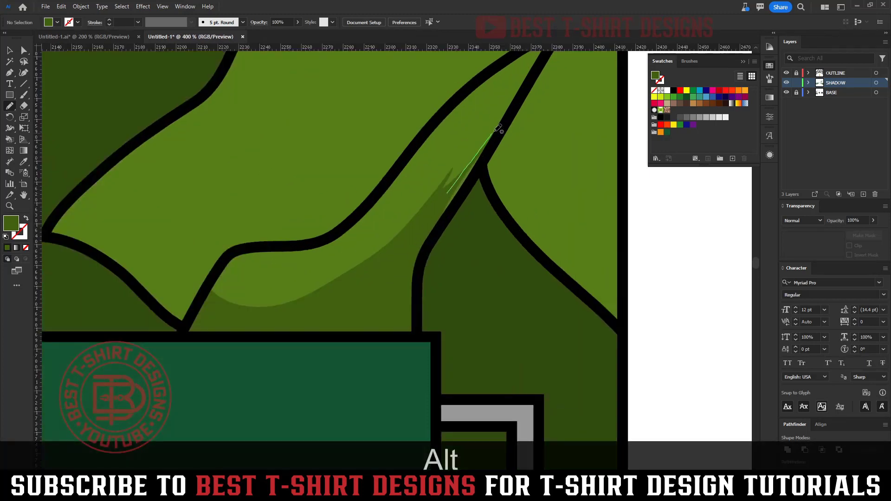
left_click_drag(494, 141, 453, 202)
Step: Draw a curved shadow with pointed ends along the lower edge of the large light green slope and fill the gaps beside the outline
scroll(409, 262, "down", 1)
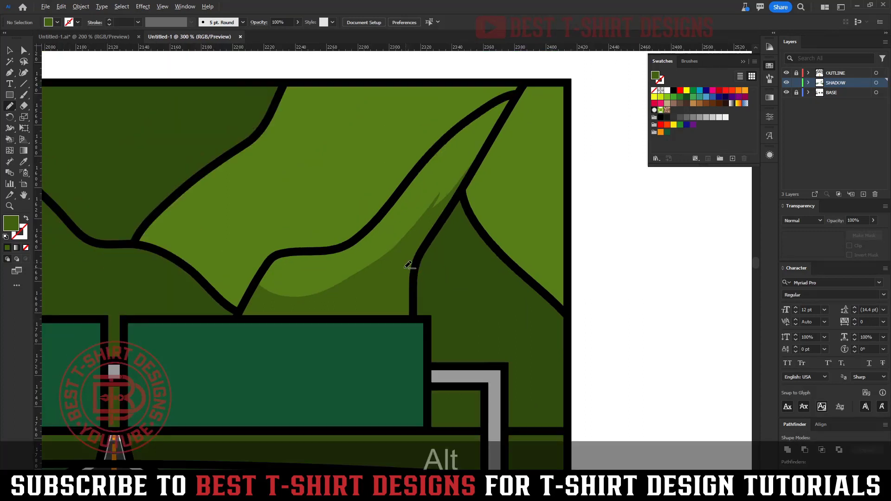
mouse_move(213, 167)
left_mouse_down()
mouse_move(198, 222)
mouse_move(227, 245)
mouse_move(337, 208)
mouse_move(403, 162)
left_mouse_up()
mouse_move(362, 211)
left_mouse_down()
mouse_move(416, 165)
mouse_move(360, 238)
mouse_move(270, 259)
mouse_move(236, 310)
mouse_move(198, 271)
mouse_move(138, 244)
mouse_move(201, 174)
left_mouse_up()
scroll(167, 215, "up", 1)
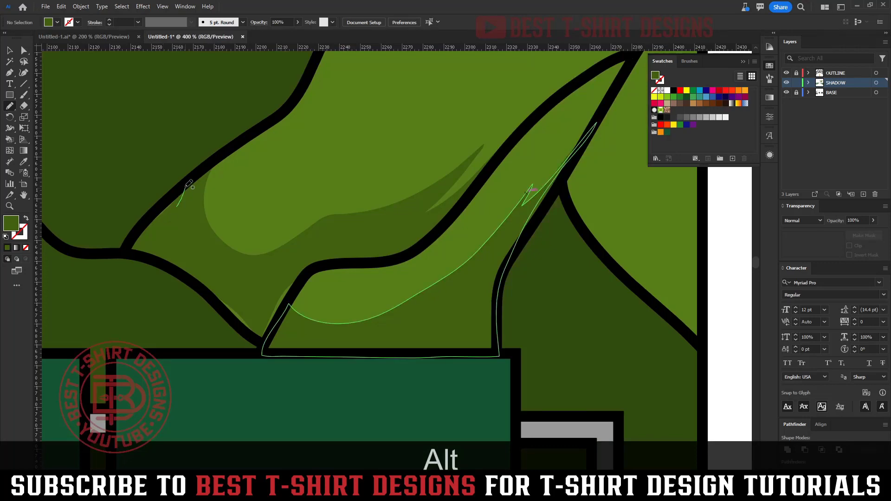
mouse_move(206, 282)
left_mouse_down()
mouse_move(226, 315)
mouse_move(267, 343)
mouse_move(291, 269)
left_mouse_up()
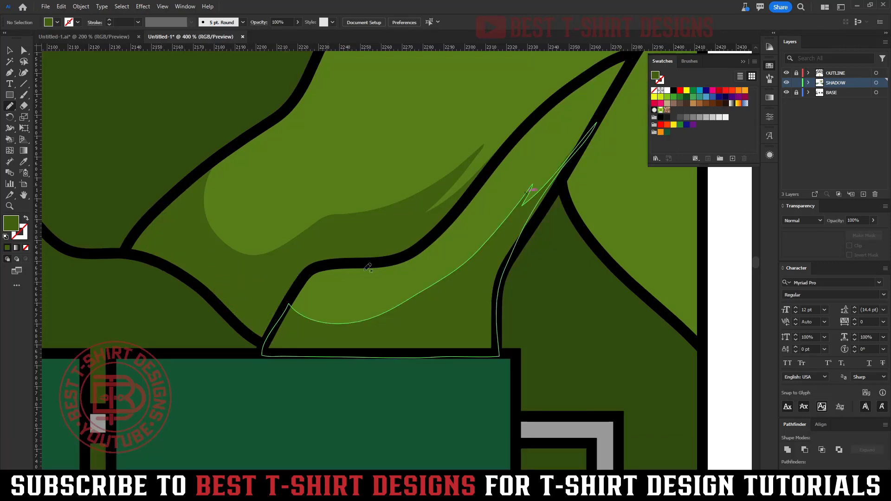
Step: Draw a closed shadow with a jagged upper end along the lower right side of the light green slope above the left sign
scroll(221, 281, "down", 4)
scroll(219, 248, "up", 2)
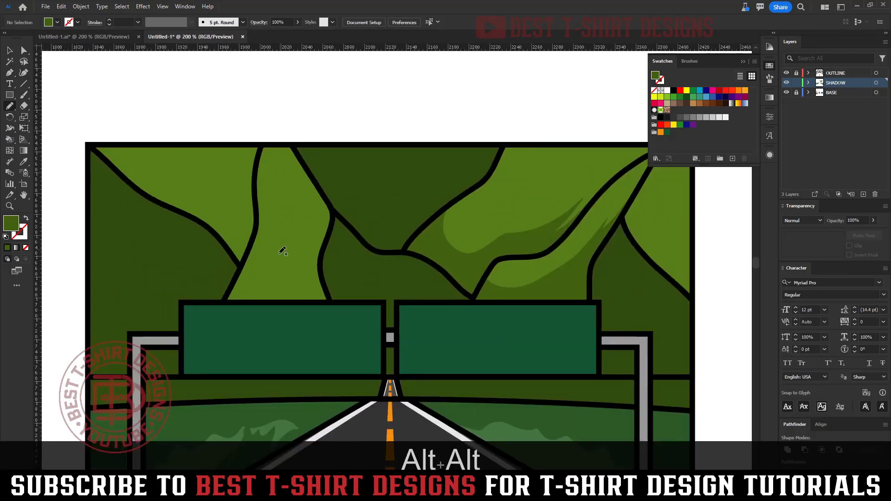
left_click_drag(260, 279, 301, 244)
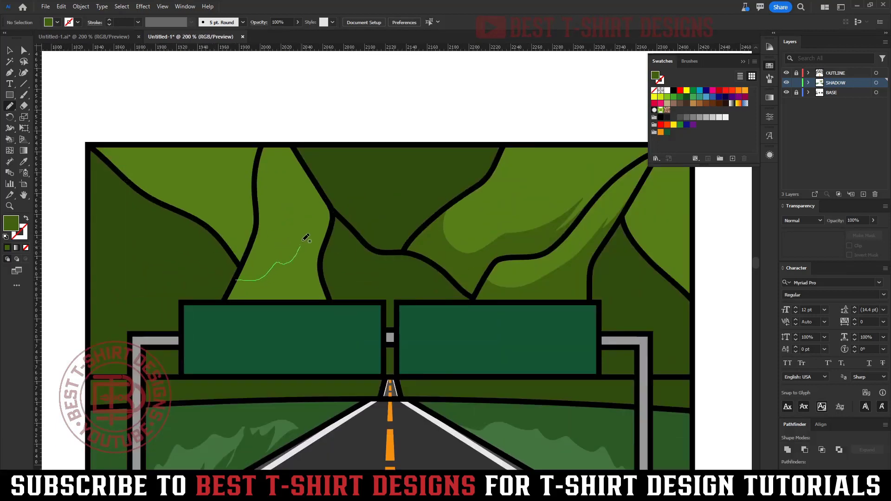
mouse_move(320, 212)
left_mouse_down()
mouse_move(313, 188)
mouse_move(332, 225)
left_mouse_up()
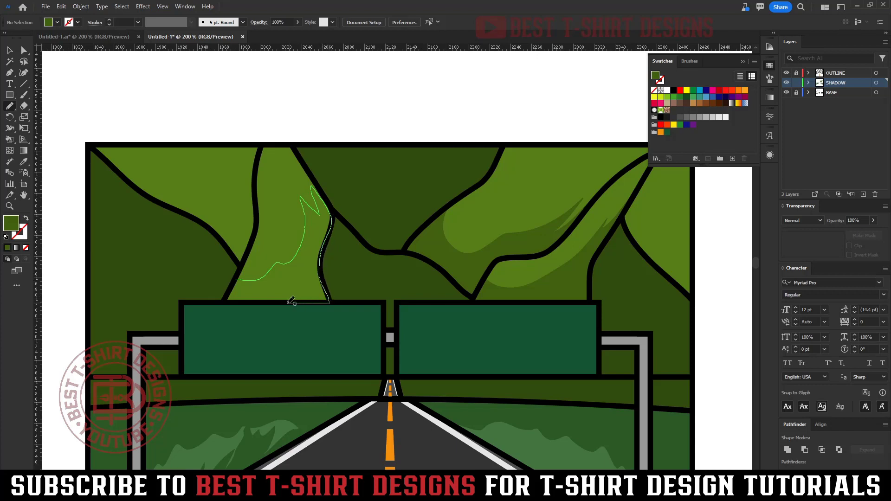
mouse_move(291, 301)
left_mouse_down()
mouse_move(222, 304)
mouse_move(239, 270)
left_mouse_up()
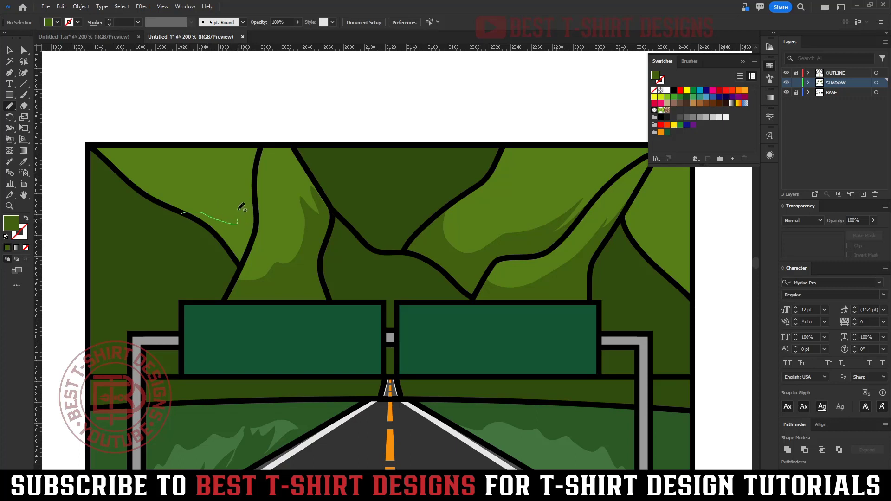
Step: Draw a jagged shadow in the lower corner of the upper-left light green slope and fill the gap at its tip
left_click_drag(239, 209, 254, 191)
mouse_move(234, 253)
left_mouse_down()
mouse_move(201, 216)
mouse_move(182, 212)
left_mouse_up()
scroll(242, 229, "up", 3)
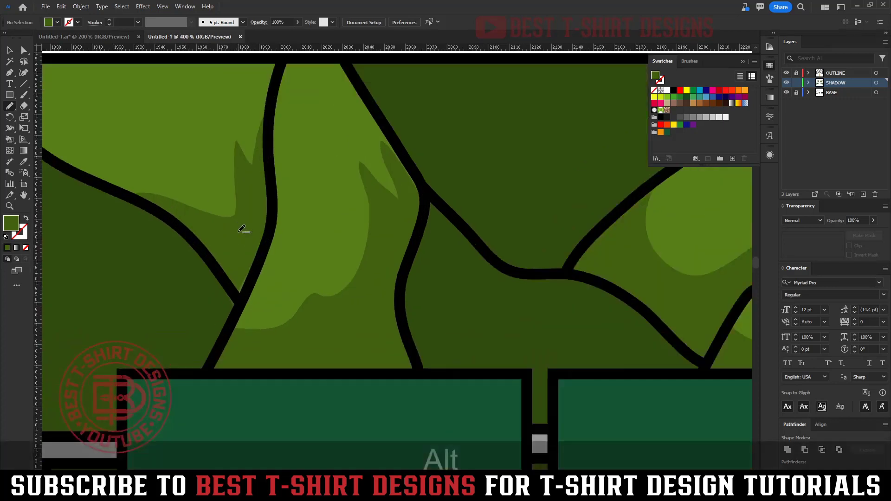
left_click_drag(244, 233, 242, 249)
mouse_move(237, 288)
left_mouse_down()
mouse_move(258, 300)
mouse_move(272, 250)
left_mouse_up()
Step: Trim the tip of the upper-left slope's shadow where it sticks out past the black outline with the Eraser tool
key("v")
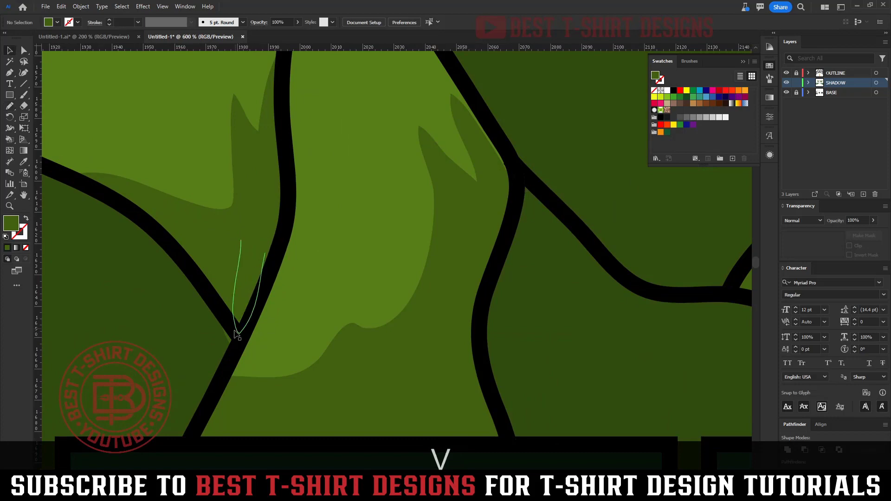
left_click(230, 343)
key("shift+e")
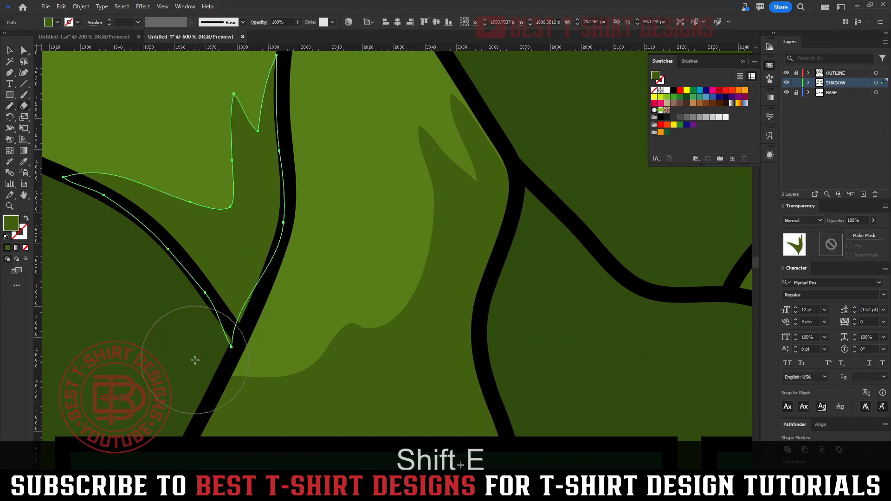
key("v")
scroll(252, 224, "down", 5)
left_click(347, 132)
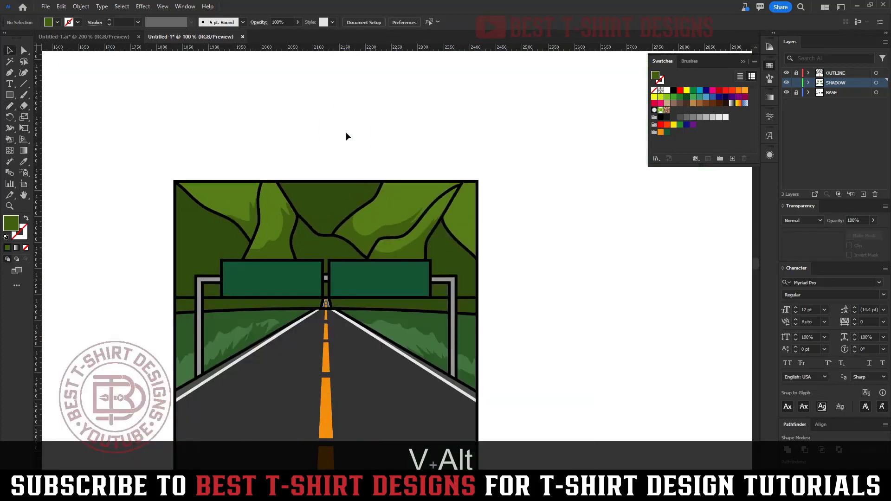
Step: Draw a closed jagged diagonal streak down the road to the right of the orange centre line and select it
key("F10")
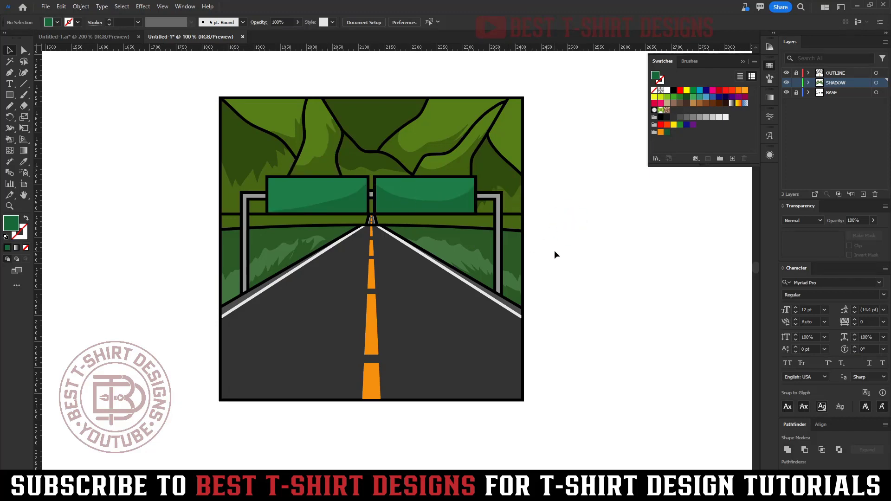
key("n")
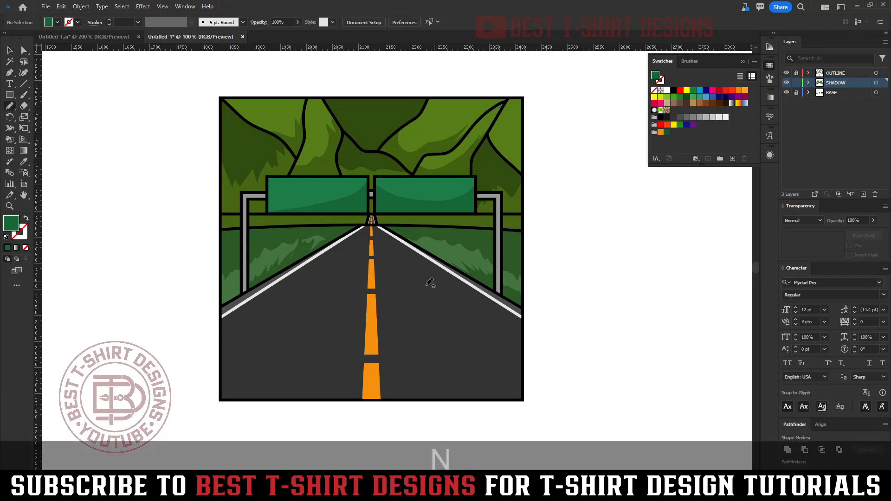
mouse_move(392, 240)
left_mouse_down()
mouse_move(453, 298)
mouse_move(418, 280)
mouse_move(489, 353)
mouse_move(398, 282)
mouse_move(427, 306)
mouse_move(381, 231)
left_mouse_up()
key("v")
left_click(428, 305)
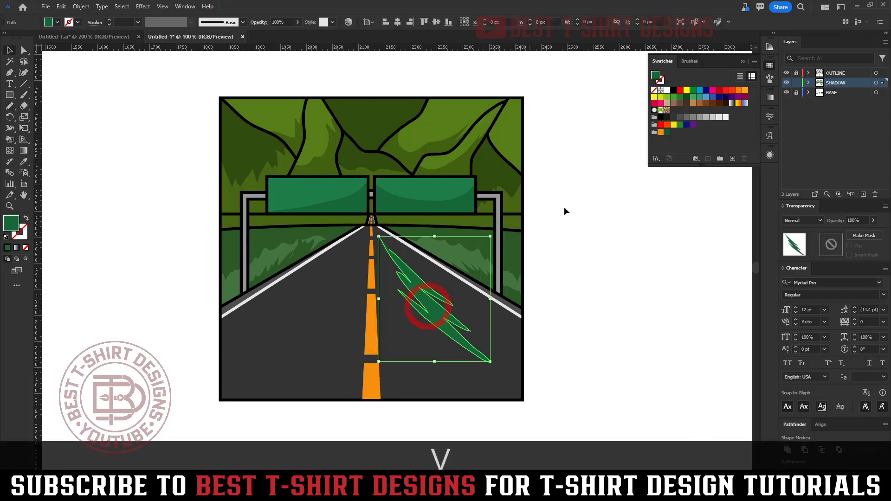
Step: Fill the jagged streak to the right of the orange centre line with the near-black swatch
left_click(627, 261)
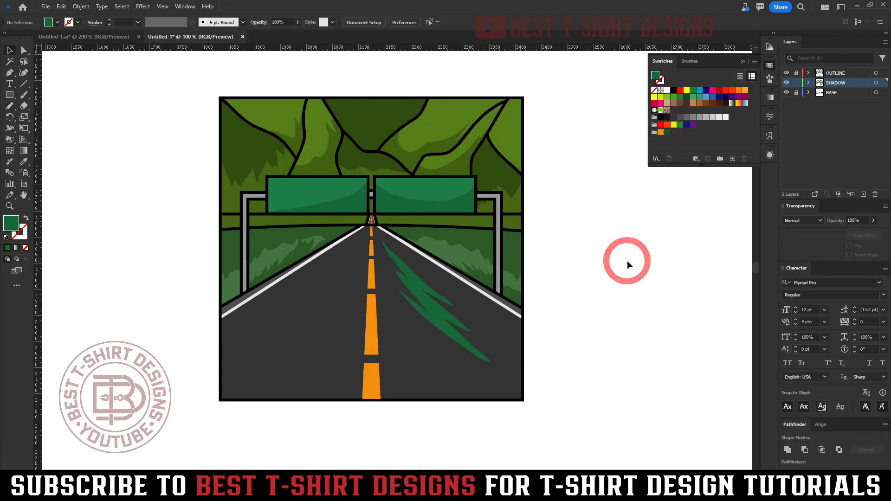
key("ctrl+z")
left_click(668, 118)
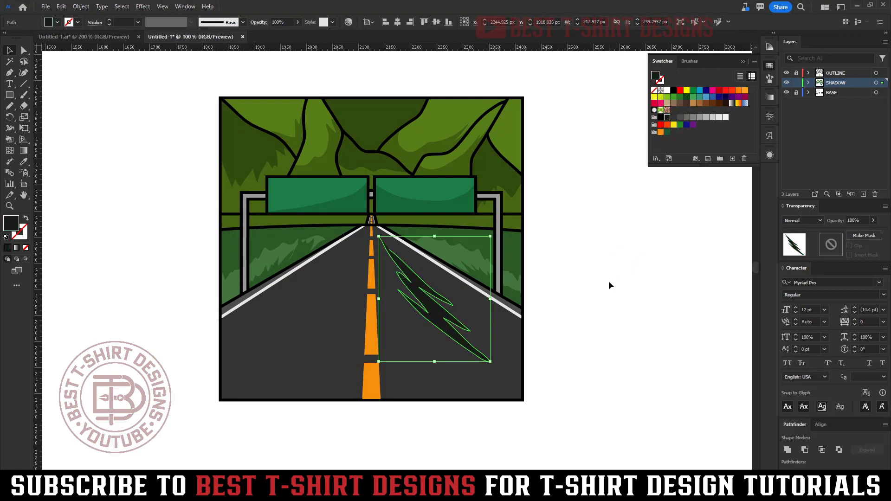
left_click(609, 283)
Step: Draw a tall jagged near-black shadow on the road left of the orange line and erase the part below the frame
key("n")
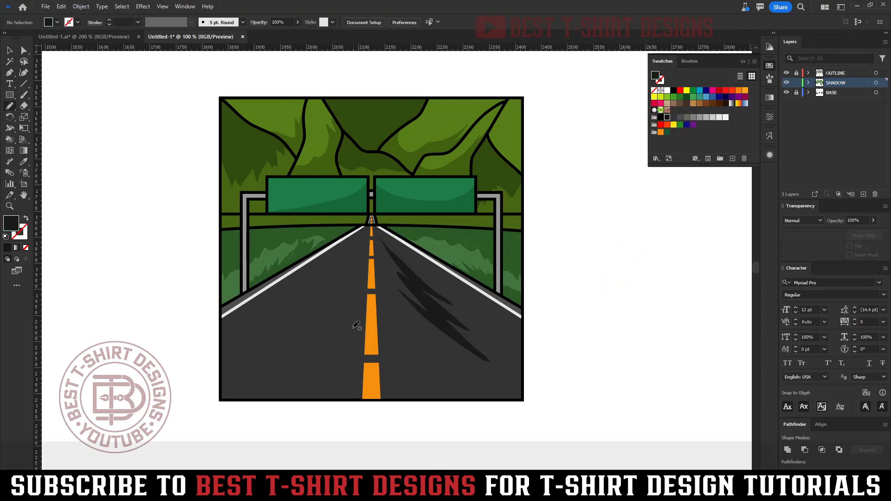
mouse_move(344, 254)
left_mouse_down()
mouse_move(300, 342)
mouse_move(282, 403)
mouse_move(297, 418)
mouse_move(346, 413)
mouse_move(352, 350)
mouse_move(344, 361)
mouse_move(344, 324)
mouse_move(360, 238)
left_mouse_up()
key("v")
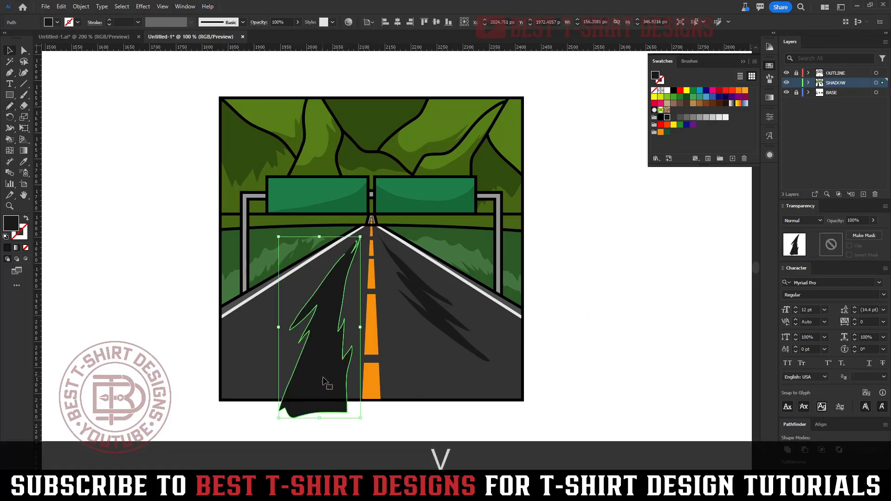
key("shift+e")
left_click_drag(402, 432, 213, 400)
key("v")
left_click(412, 414)
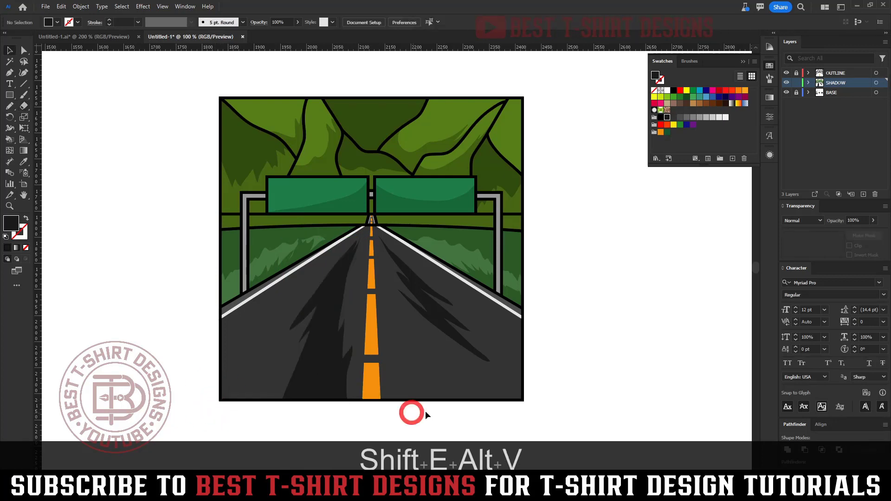
left_click(634, 328)
Step: Examine the shaded road up close and the whole illustration with and without the OUTLINE layer
scroll(285, 405, "up", 5)
scroll(280, 370, "down", 4)
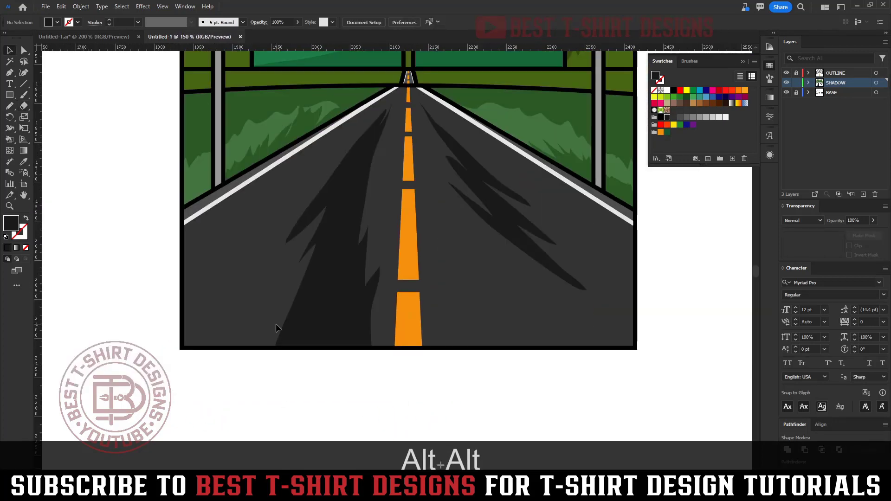
scroll(360, 390, "down", 3)
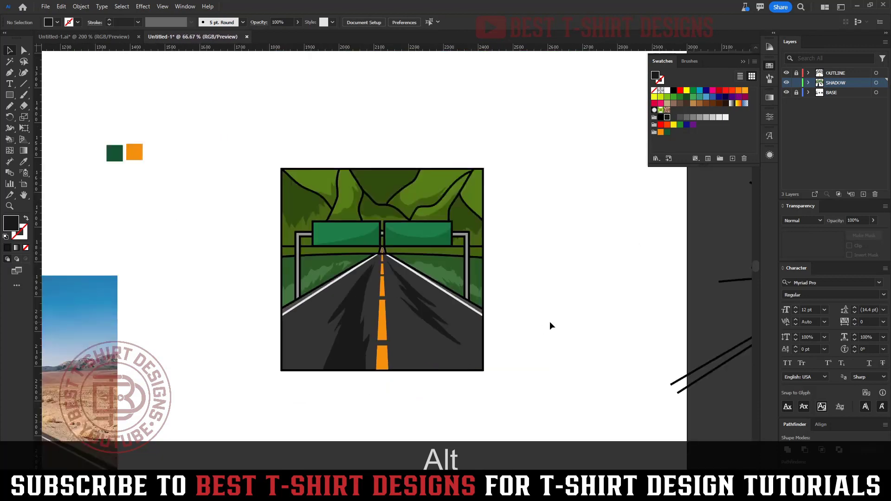
scroll(399, 303, "up", 2)
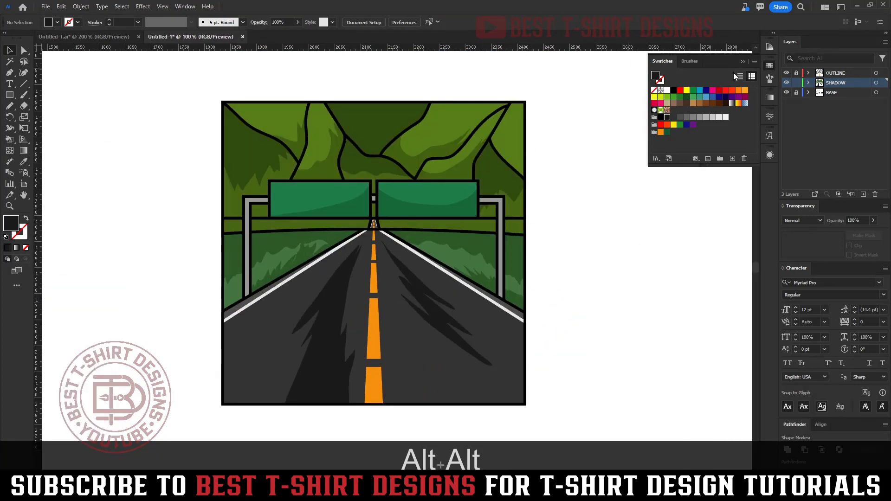
left_click(787, 73)
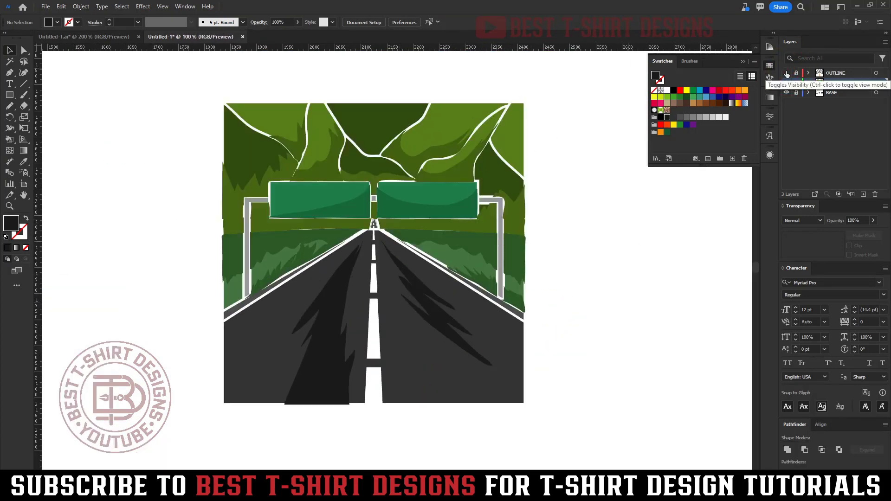
left_click(787, 73)
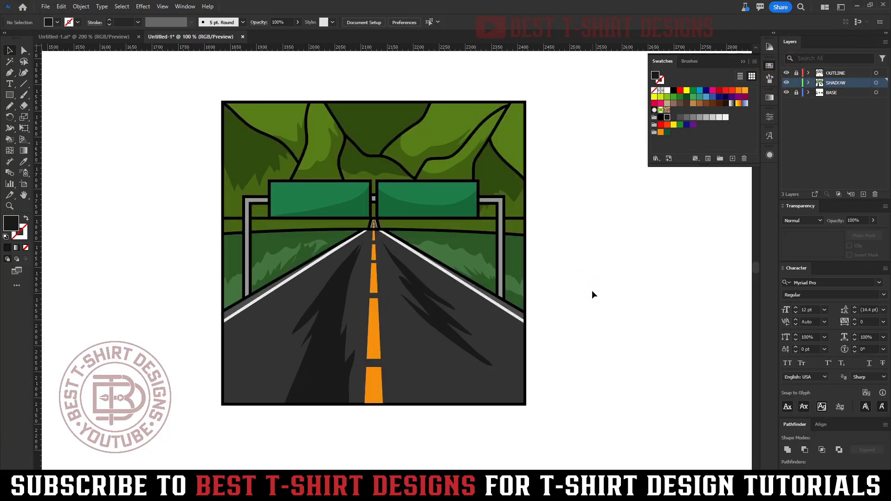
Step: Try to unlock all objects so the road sign reference photo can be moved
scroll(448, 288, "down", 2)
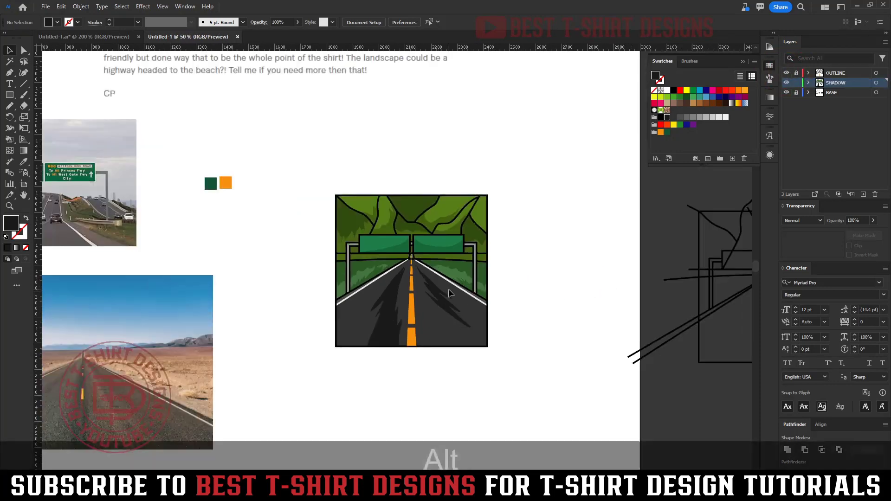
left_click_drag(67, 212, 201, 205)
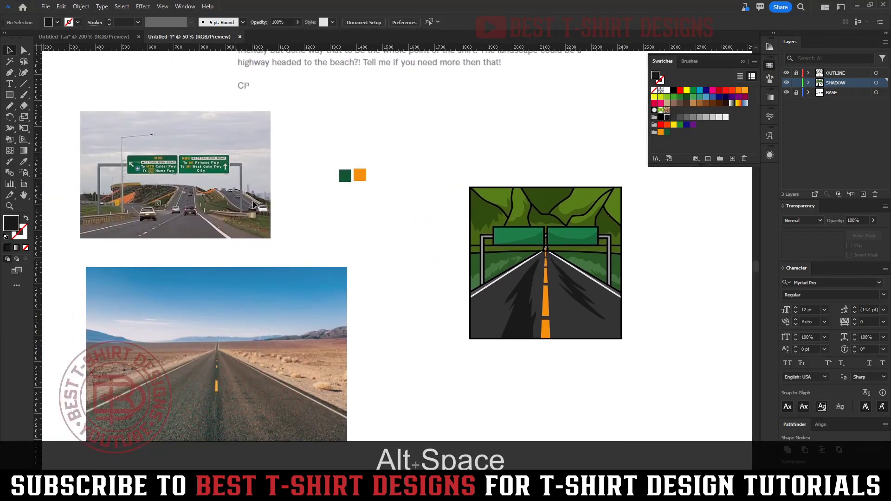
scroll(155, 150, "up", 3)
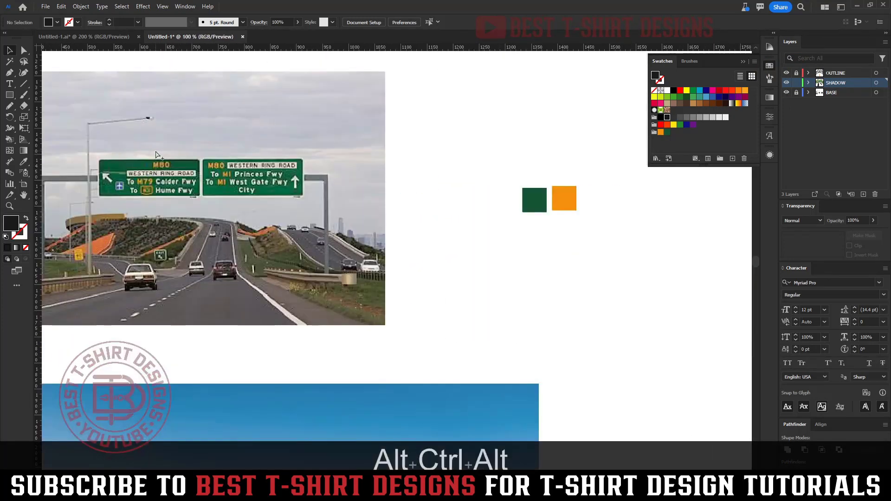
key("ctrl+1")
scroll(274, 238, "down", 3)
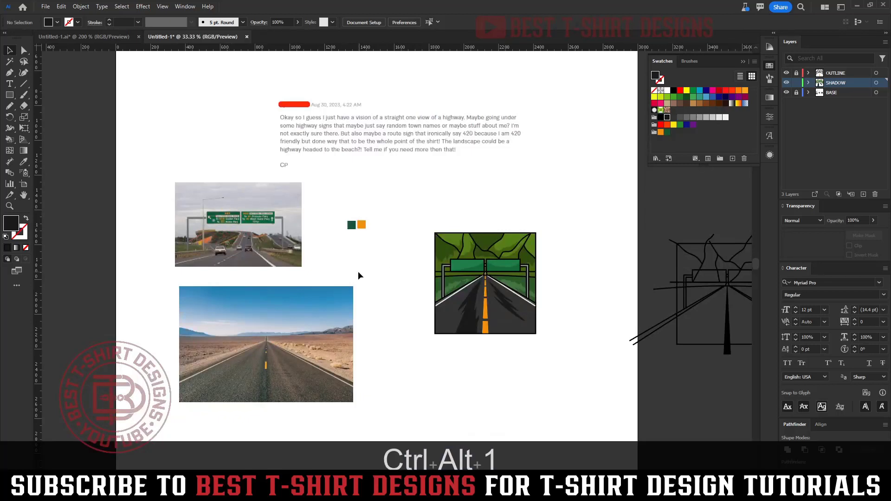
key("ctrl+alt+1")
left_click(82, 6)
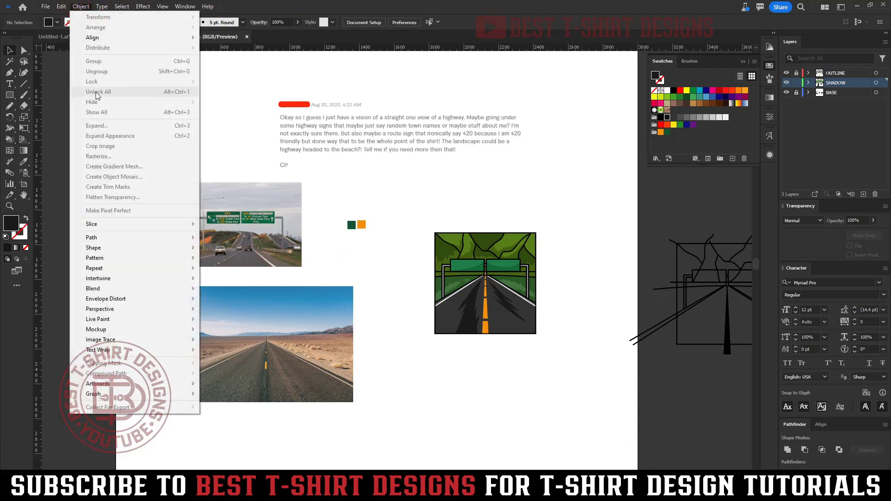
left_click(361, 236)
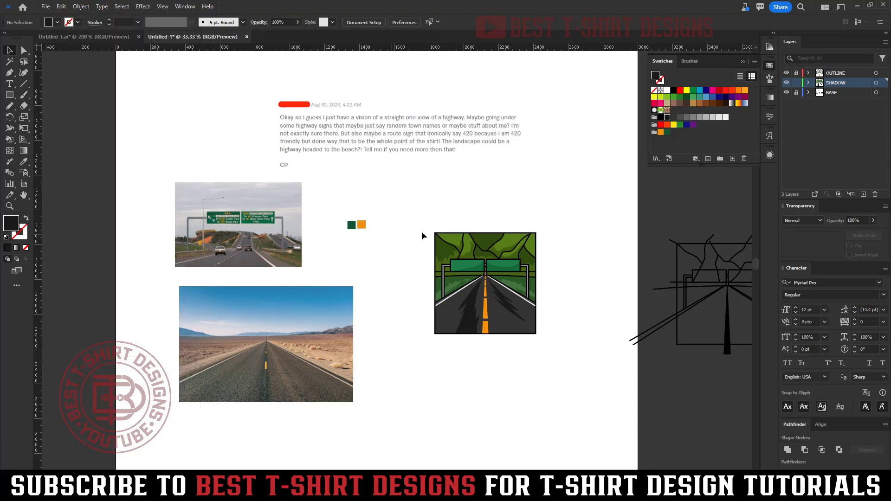
Step: Unlock the BASE layer and all its objects and move the road sign photo right beside the highway illustration
left_click(797, 93)
key("ctrl+alt+1")
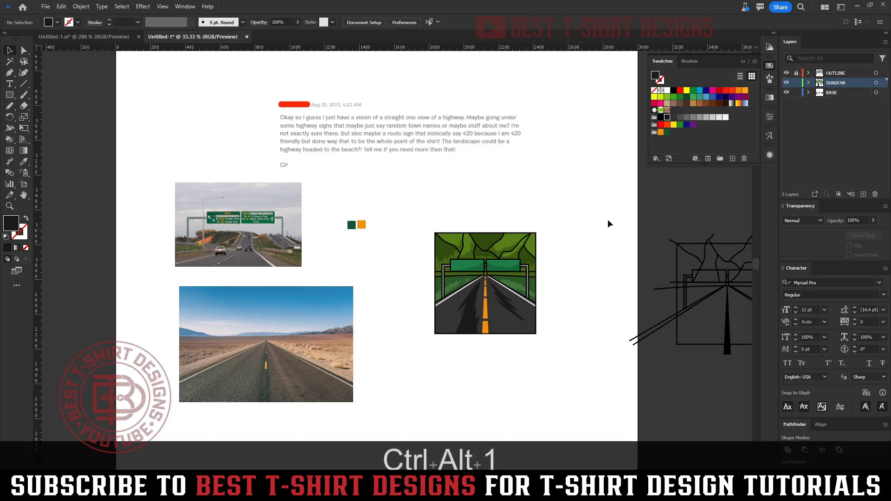
left_click_drag(272, 247, 292, 241)
scroll(428, 289, "up", 3)
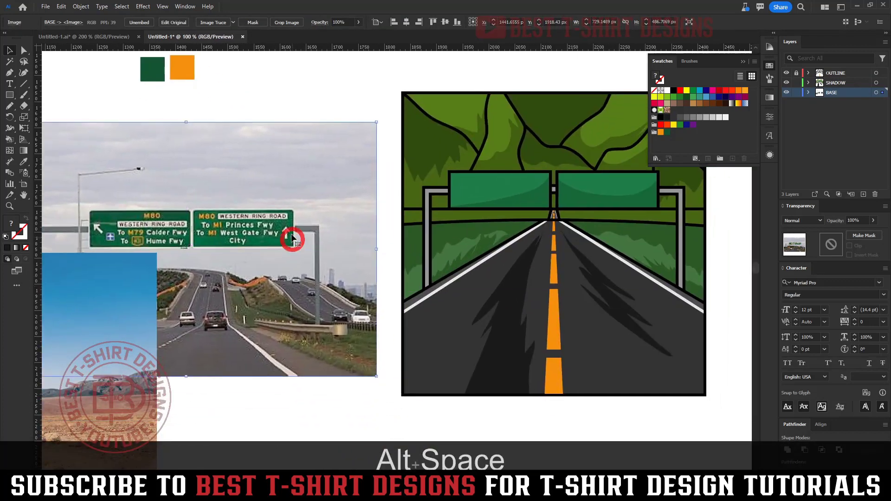
left_click_drag(347, 411, 308, 404)
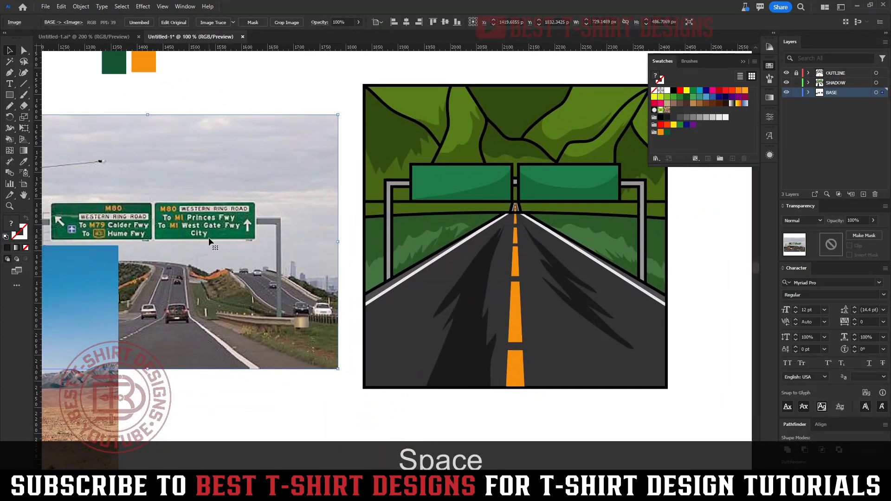
Step: Draw filled rectangles over the upper three text lines of the photo's right sign, with two separate blocks on the first line
key("m")
scroll(163, 204, "up", 3)
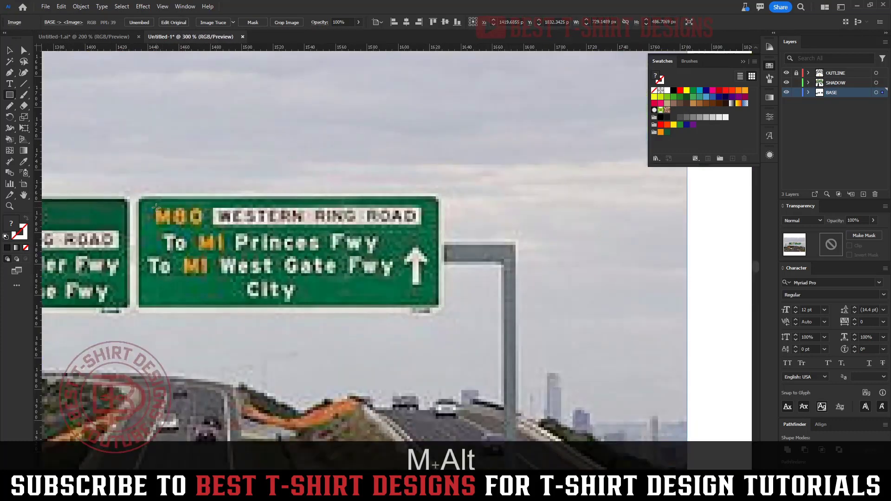
mouse_move(156, 207)
left_mouse_down()
mouse_move(206, 228)
mouse_move(423, 226)
left_mouse_up()
mouse_move(166, 236)
left_mouse_down()
mouse_move(429, 254)
mouse_move(379, 253)
left_mouse_up()
mouse_move(179, 261)
left_mouse_down()
mouse_move(195, 275)
mouse_move(384, 276)
left_mouse_up()
Step: Split the middle-line rectangle into three pieces by cutting two gaps through it with the Eraser tool
key("v")
left_click(302, 250)
key("shift+e")
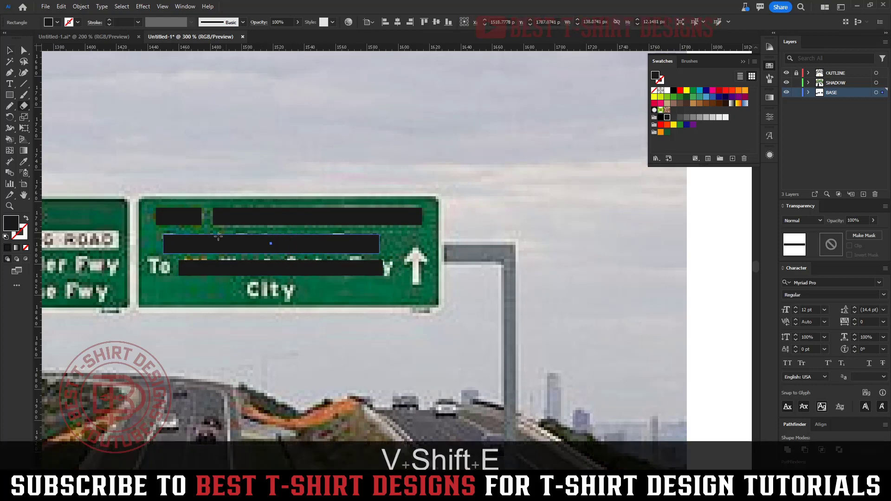
left_click_drag(203, 232, 212, 256)
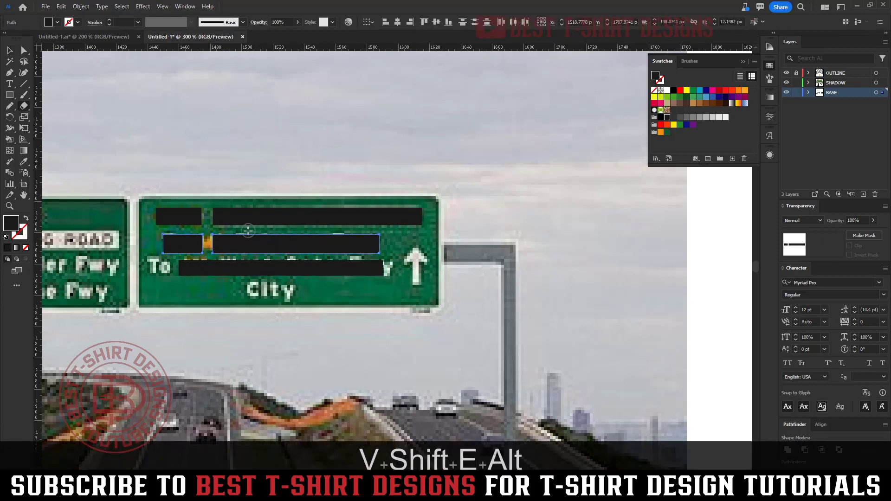
left_click_drag(250, 232, 265, 255)
key("v")
Step: Fill the short first-line block and the centre piece of the middle line with orange
left_click(188, 221)
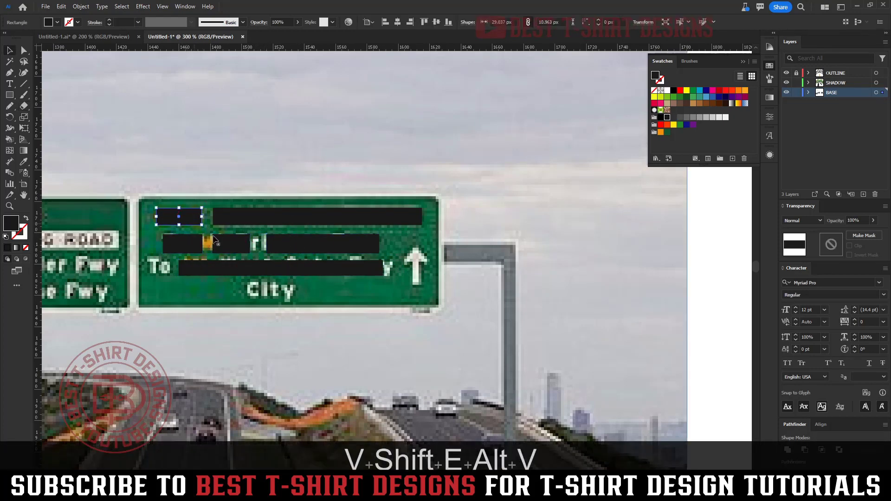
left_click(235, 243, "shift")
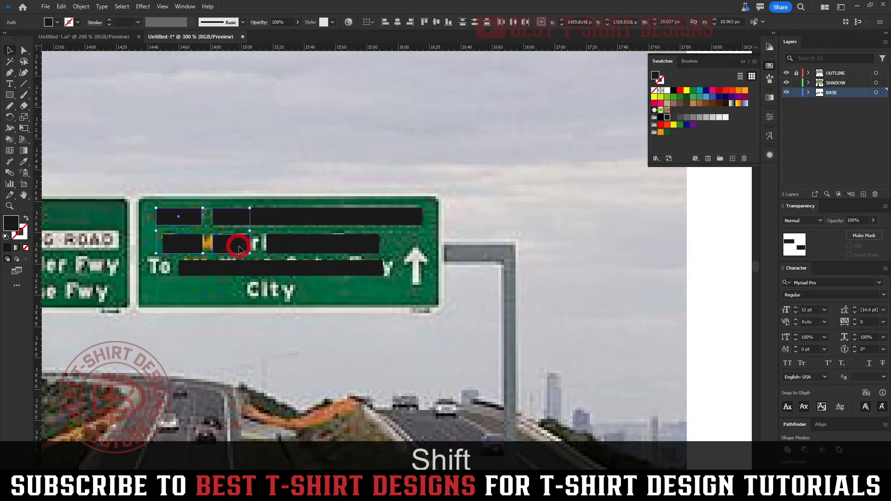
left_click(661, 132)
Step: Fill the remaining four text bars on the photo's right sign with off-white
left_click(305, 215)
left_click(292, 244, "shift")
left_click(281, 269, "shift")
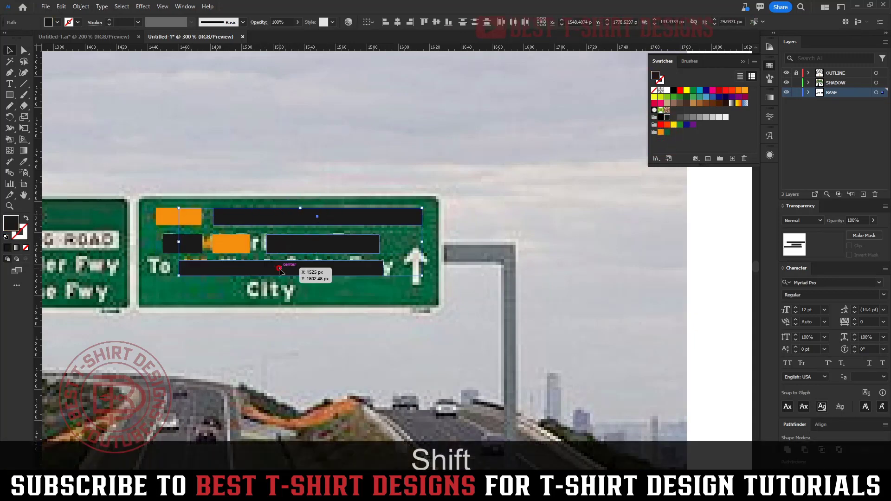
left_click(183, 244, "shift")
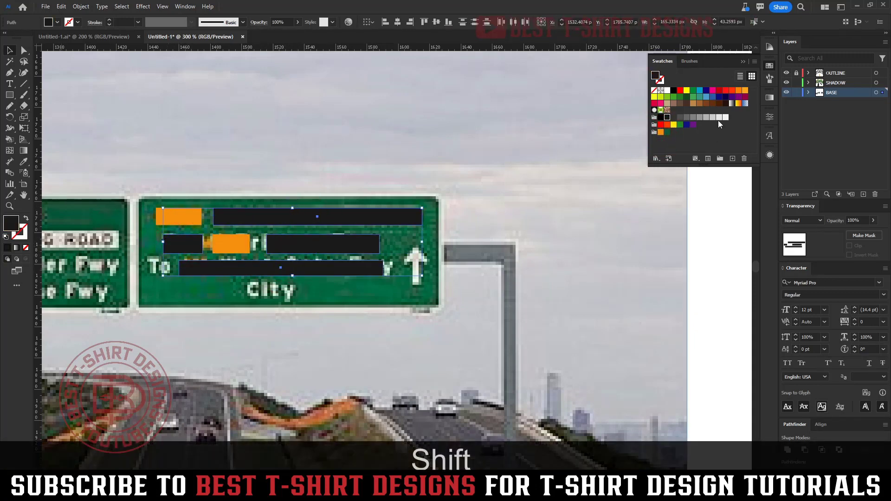
left_click(666, 116)
left_click(354, 172)
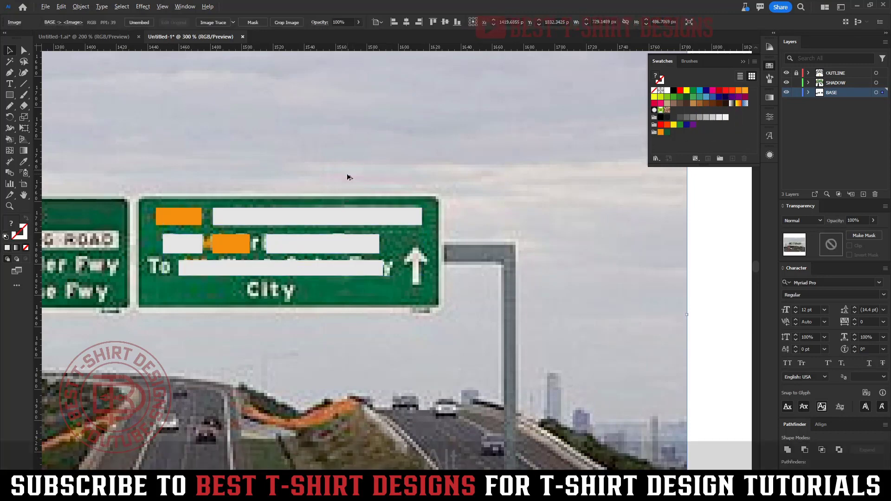
Step: Move all the orange and off-white bars from the photo onto the illustration's right green sign and bring them to the front
scroll(354, 176, "down", 2)
key("ctrl+alt+1")
scroll(389, 266, "down", 2)
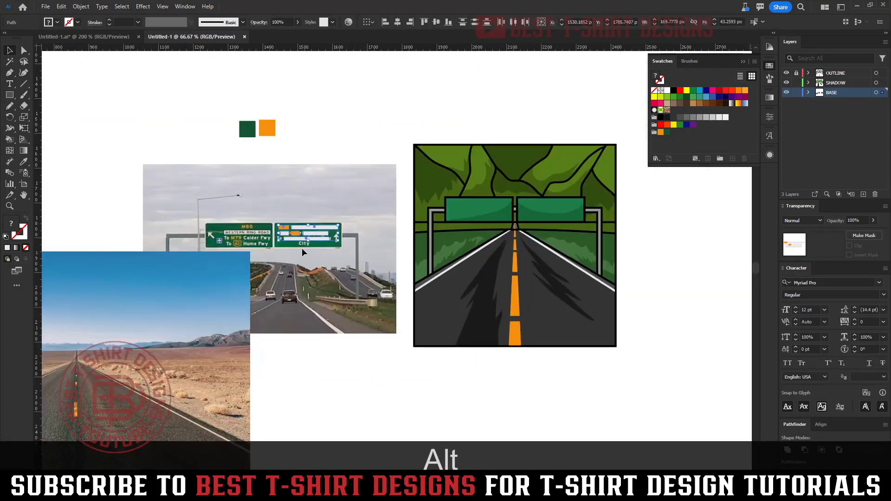
key("alt+v")
left_click_drag(318, 239, 583, 214)
scroll(583, 214, "up", 2)
key("ctrl+alt+shift+1")
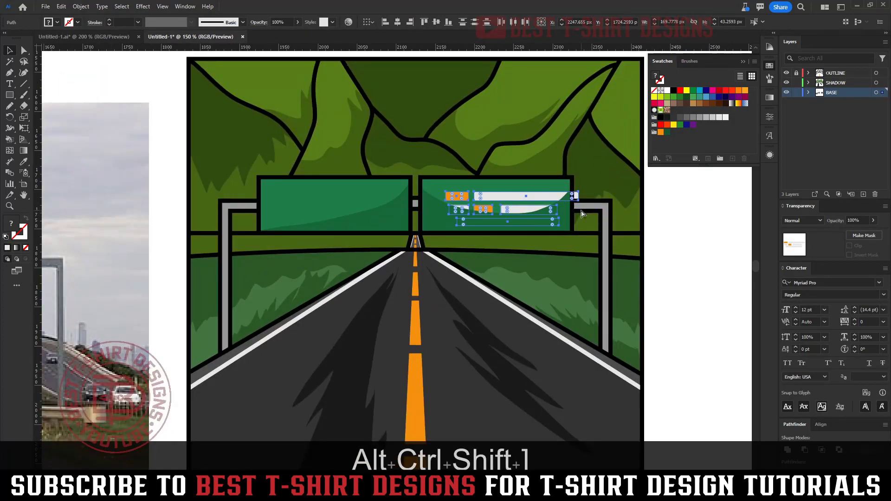
Step: Transfer the bars to the SHADOW layer by cutting and pasting them in place, and lock the BASE layer
key("ctrl+x")
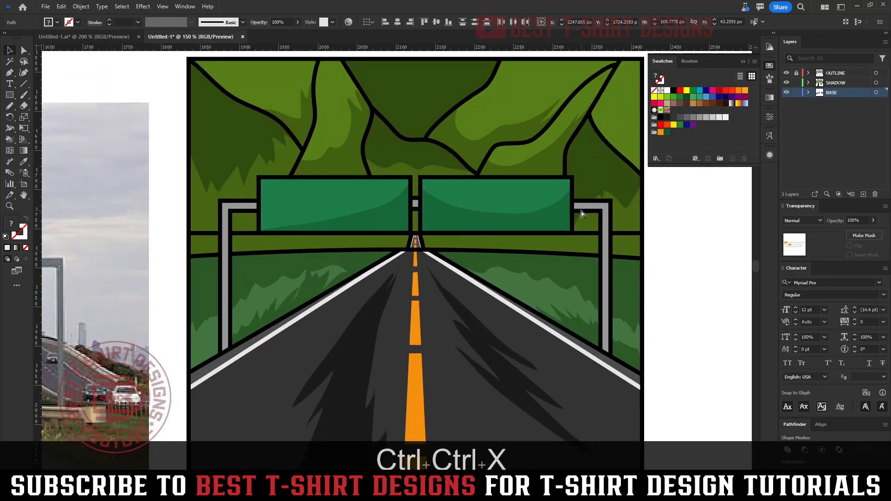
left_click(835, 82)
key("ctrl+f")
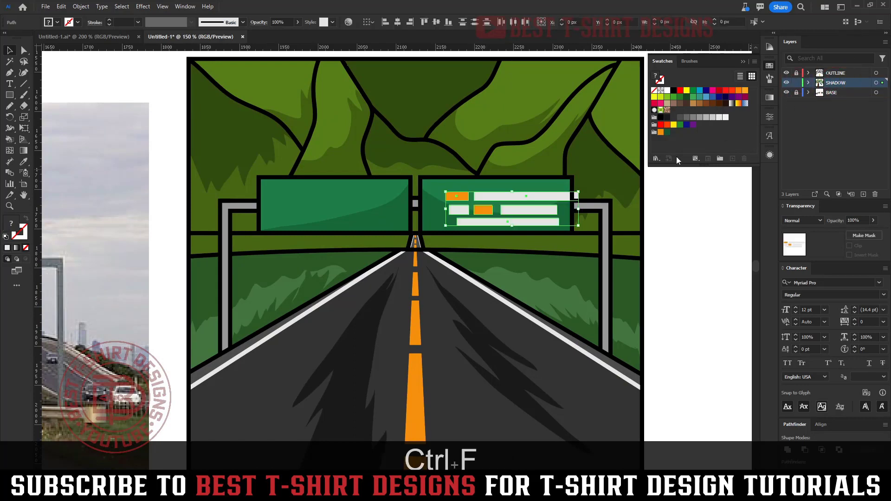
Step: Nudge the bars left and up so they fit inside the right green sign
key("shift+Left")
key("Up")
key("Up")
key("Up")
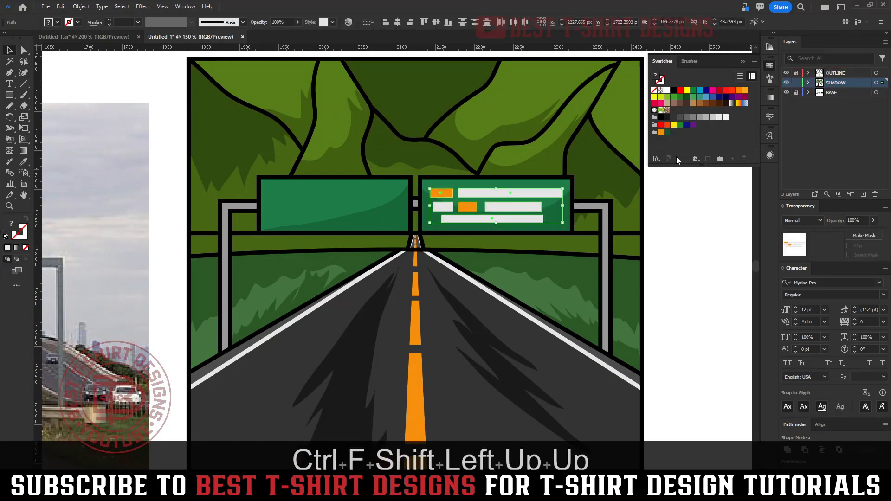
Step: Place a horizontally mirrored copy of the bars on the left green sign, nudged slightly to the left
left_click_drag(509, 210, 352, 210)
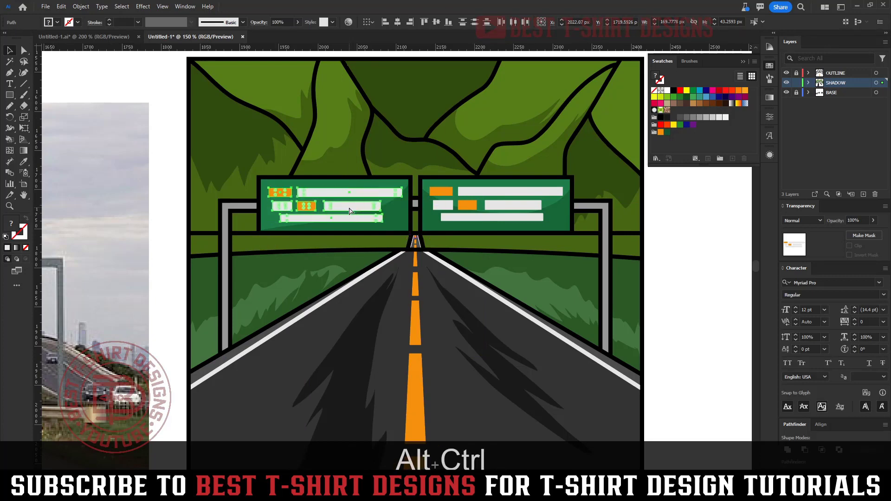
key("ctrl+alt+r")
left_click(448, 304)
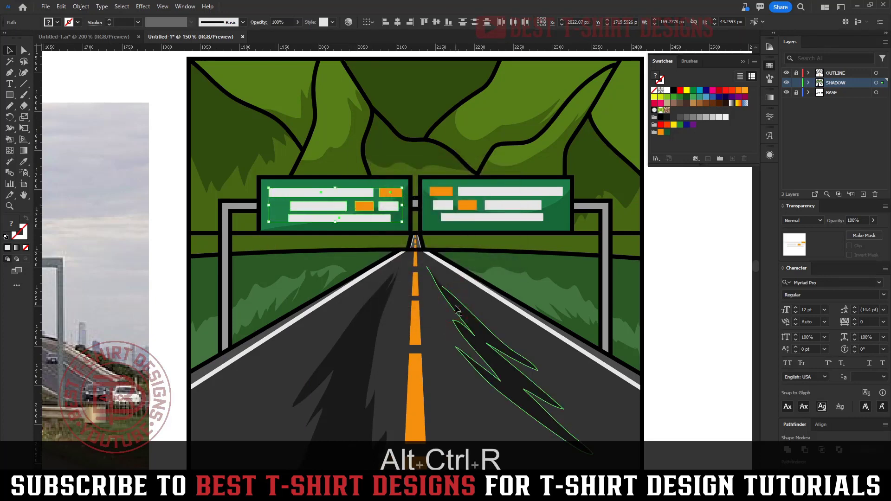
key("Left")
key("Left")
scroll(362, 283, "down", 1)
left_click(363, 280)
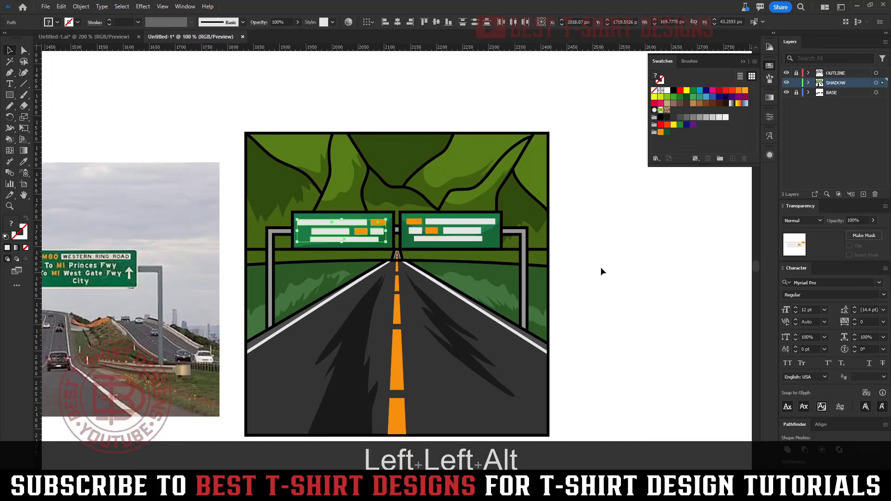
Step: Unlock the OUTLINE and BASE layers and group all parts of the highway illustration
scroll(570, 230, "down", 2)
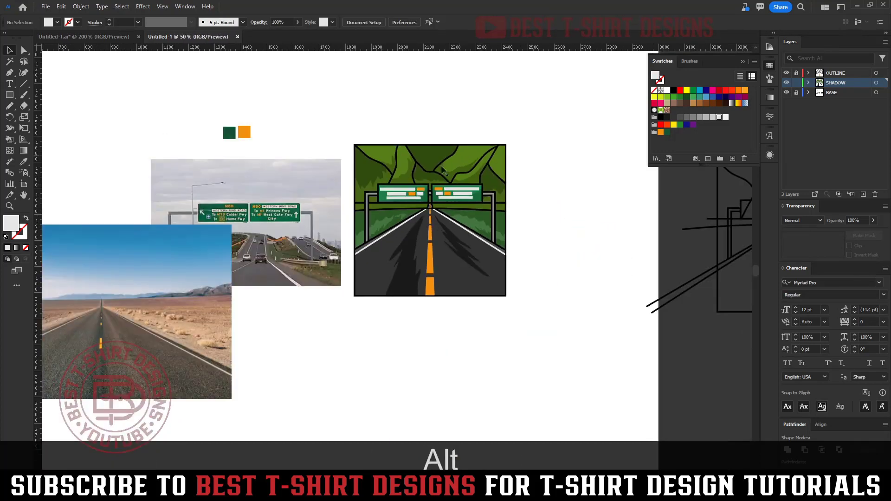
key("ctrl+alt+1")
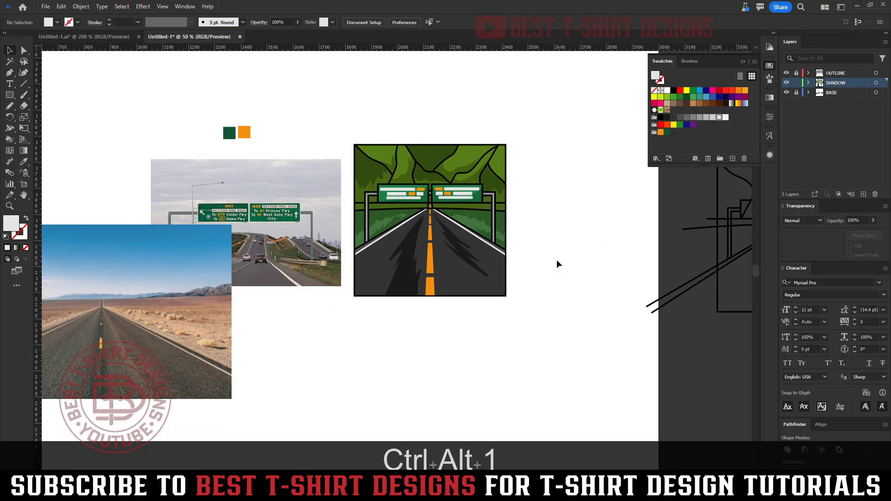
scroll(511, 207, "up", 2)
scroll(559, 213, "down", 1)
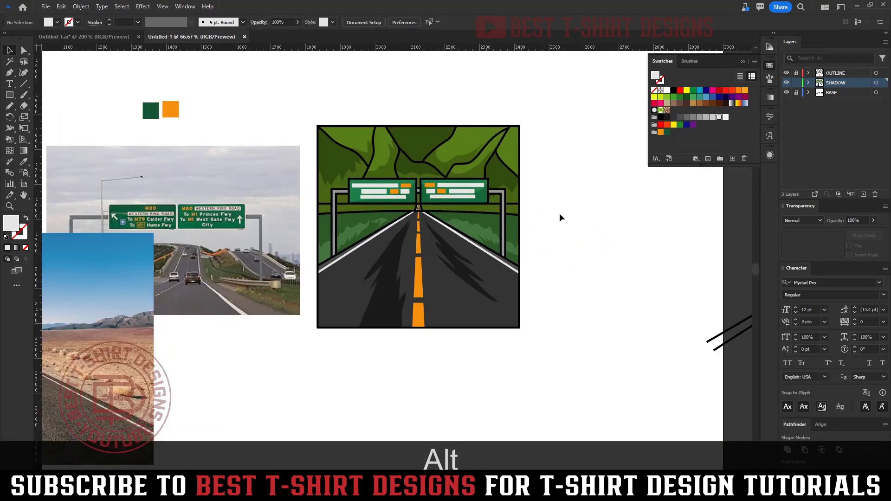
left_click(796, 73)
left_click(796, 93)
left_click_drag(563, 366, 312, 83)
key("ctrl+g")
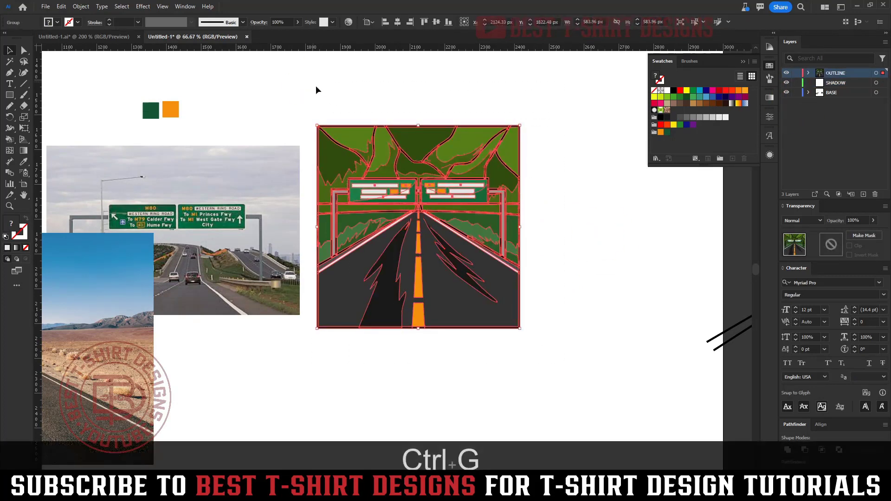
Step: Move the grouped illustration up and to the right, away from the reference photos
left_click(316, 86)
scroll(413, 220, "down", 5)
left_click_drag(413, 224, 438, 196)
scroll(446, 195, "up", 3)
left_click(528, 202)
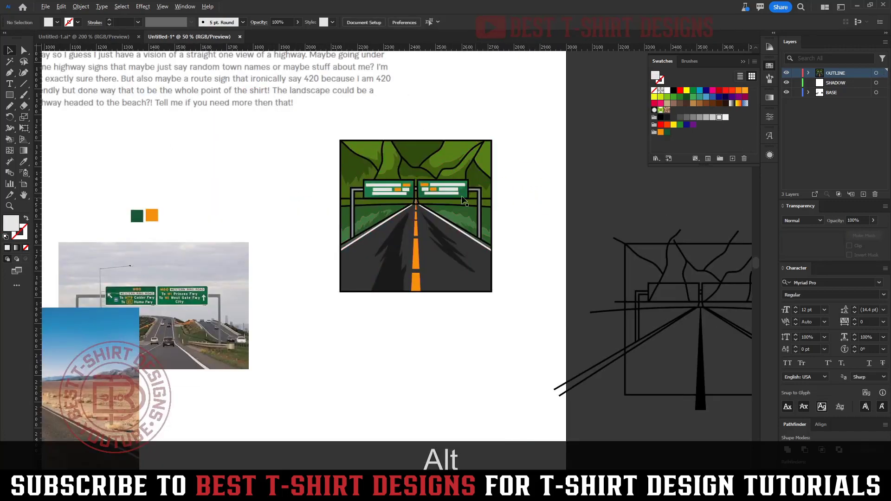
scroll(465, 200, "up", 1)
scroll(441, 191, "down", 1)
scroll(440, 186, "up", 1)
scroll(440, 185, "up", 1)
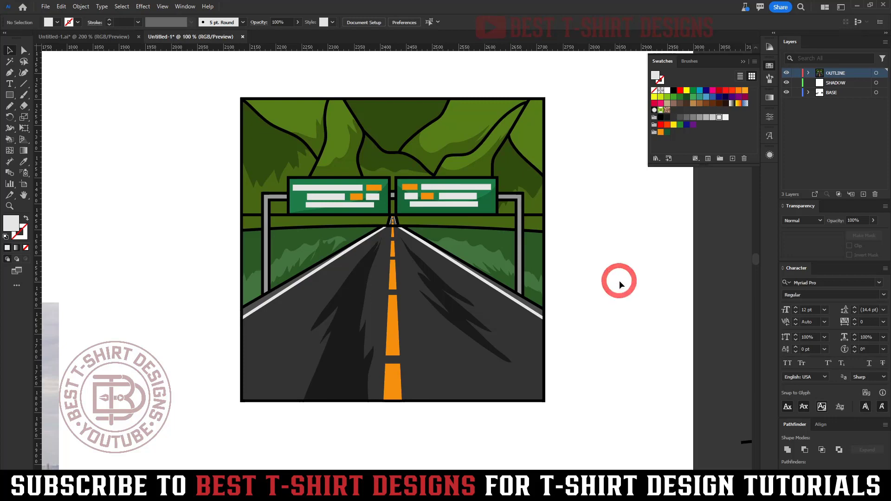
Step: Draw a black-filled rectangle about 725 × 693 px around the illustration and send it to the back
scroll(620, 280, "down", 2)
scroll(583, 275, "up", 1)
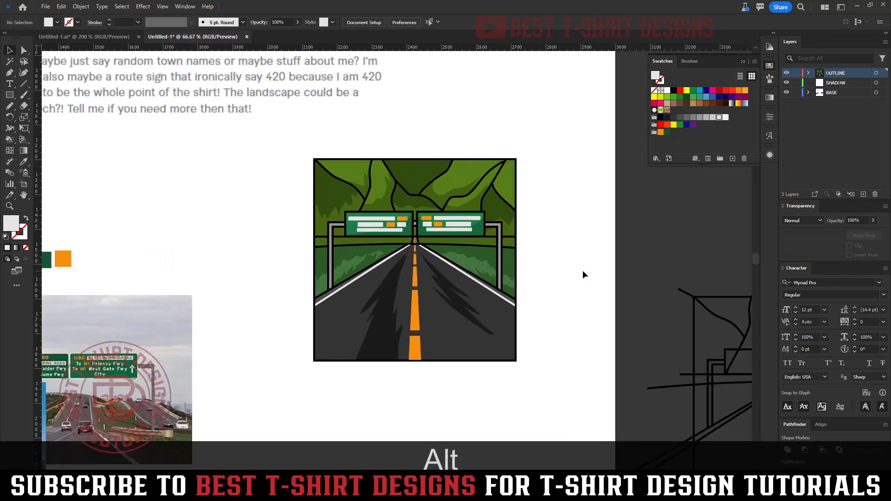
scroll(583, 275, "down", 1)
key("m")
left_click_drag(283, 128, 537, 369)
key("ctrl+shift+bracketleft")
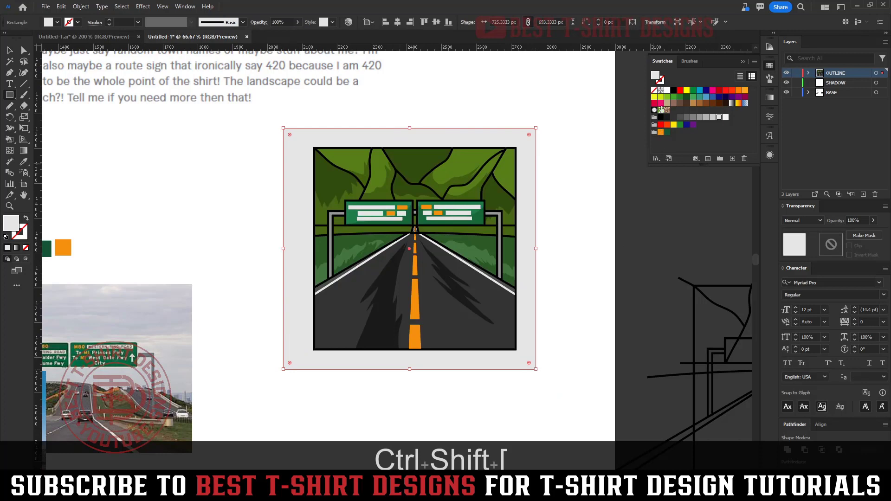
left_click(674, 90)
Step: Shift the black backdrop right and slightly up to centre it behind the illustration, and lock it
key("v")
left_click(569, 251)
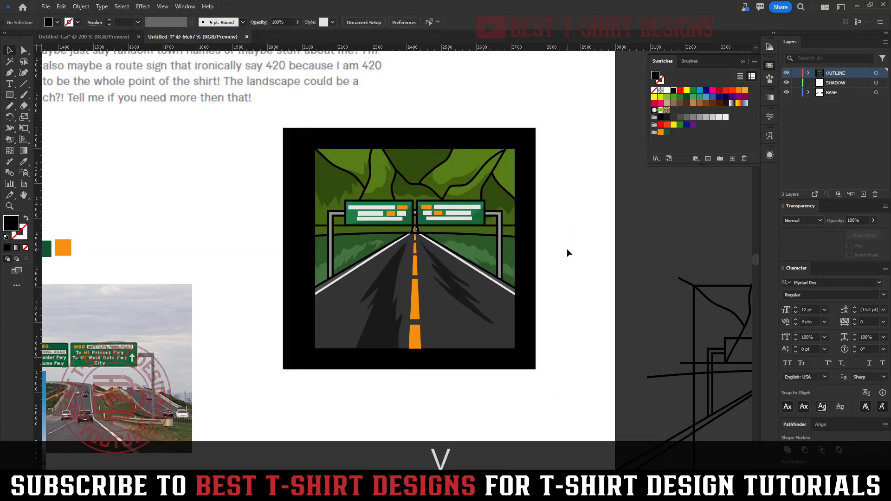
left_click_drag(531, 284, 538, 278)
key("ctrl+1")
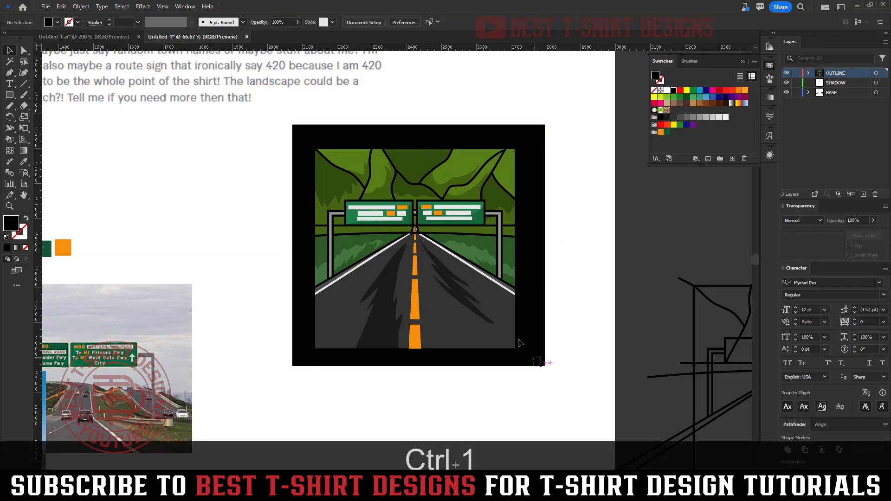
Step: Scale the illustration group down proportionally about its centre to about 412 px wide
left_click(319, 140)
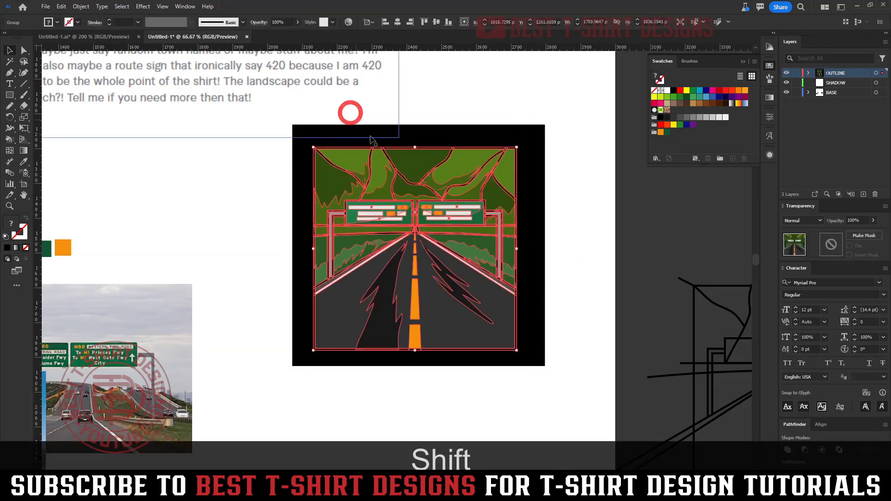
left_click_drag(522, 253, 485, 254)
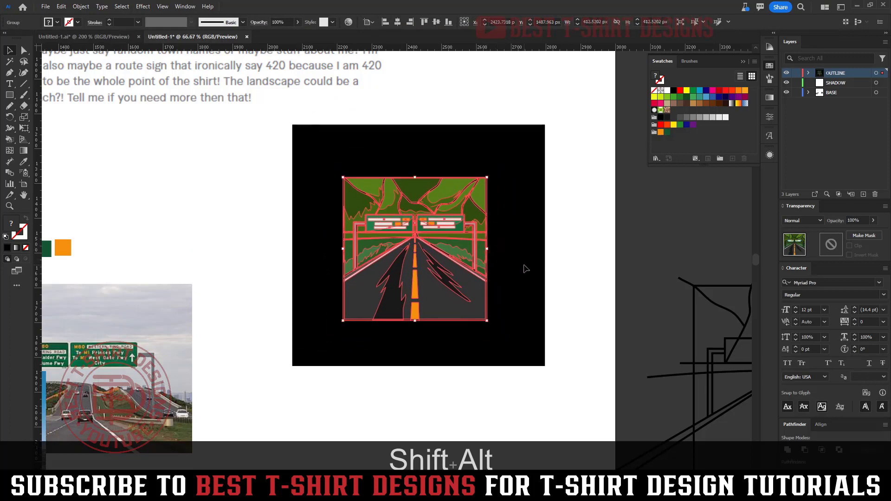
scroll(419, 235, "up", 1)
scroll(344, 163, "down", 1)
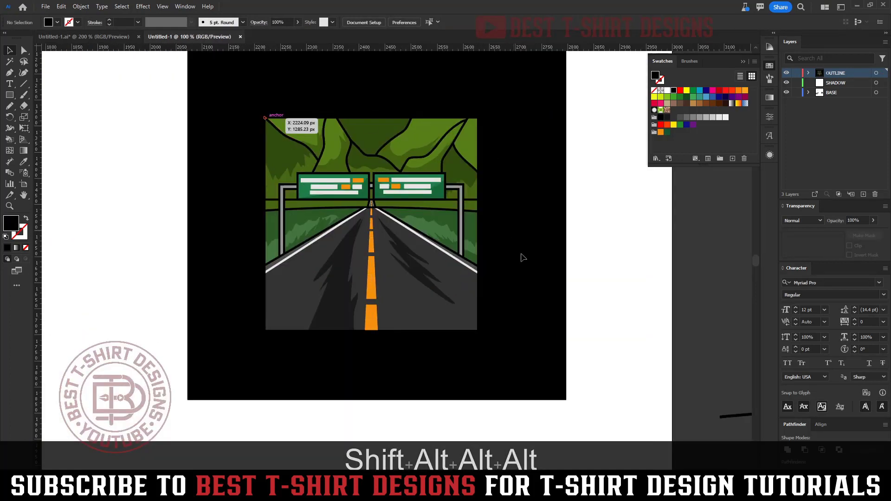
left_click(527, 273)
Step: Draw a circle over the illustration and resize it to about 393 px in diameter so it fits inside the artwork's edges
left_click(9, 94)
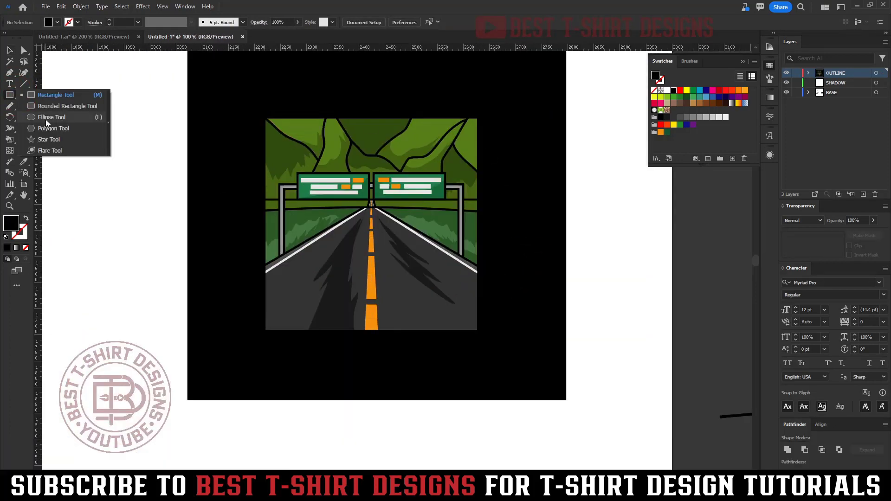
left_click(46, 118)
left_click_drag(369, 231, 473, 313)
key("v")
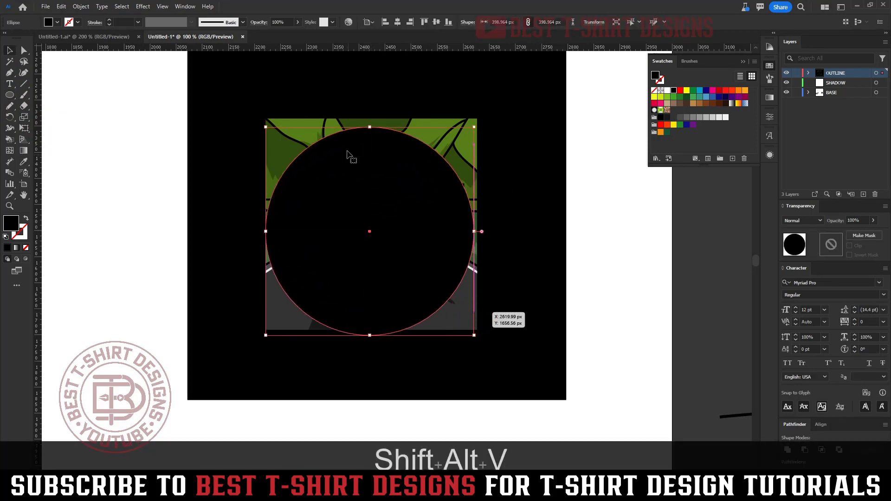
left_click_drag(370, 126, 372, 125)
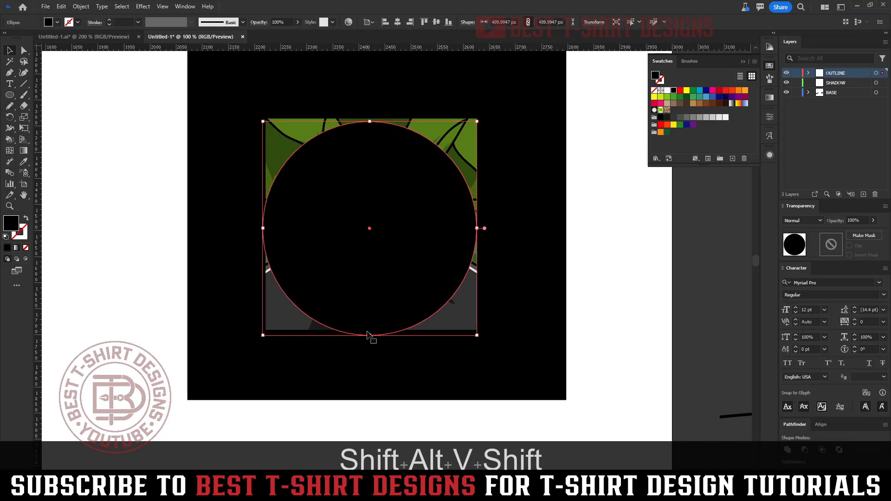
left_click_drag(370, 335, 370, 325)
left_click(321, 138, "shift")
right_click(320, 137)
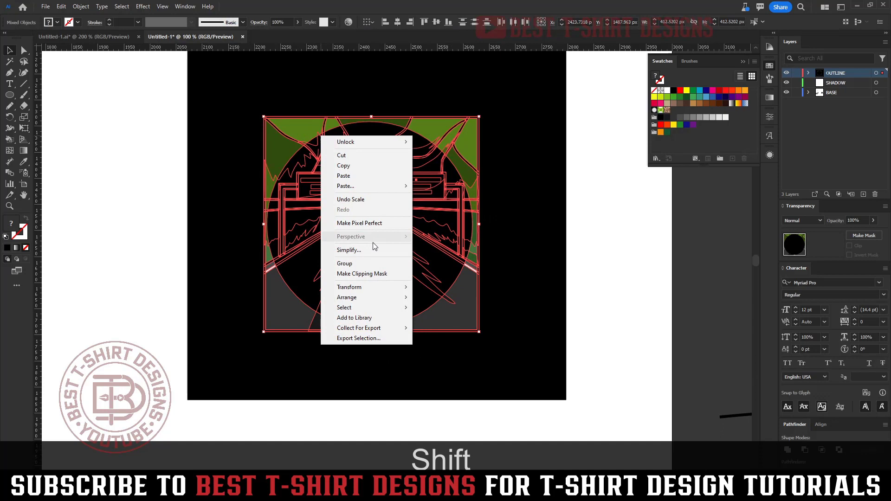
left_click(376, 274)
left_click(569, 283)
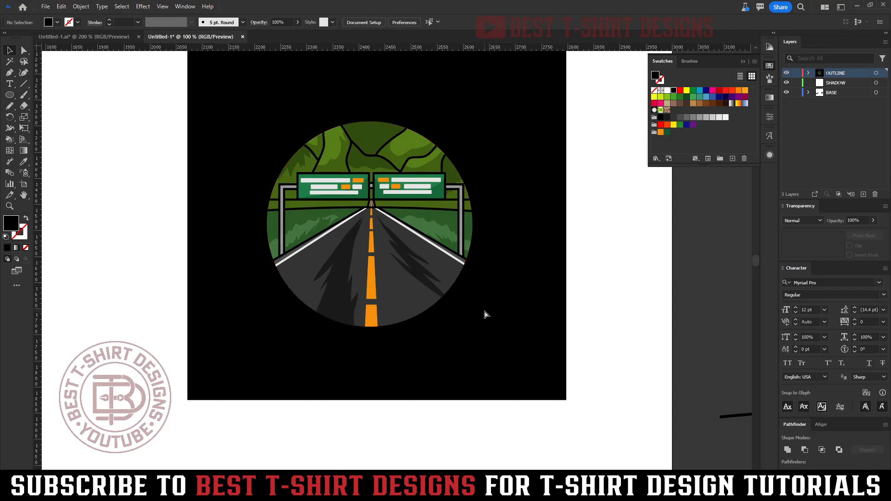
key("ctrl+z")
key("ctrl+z")
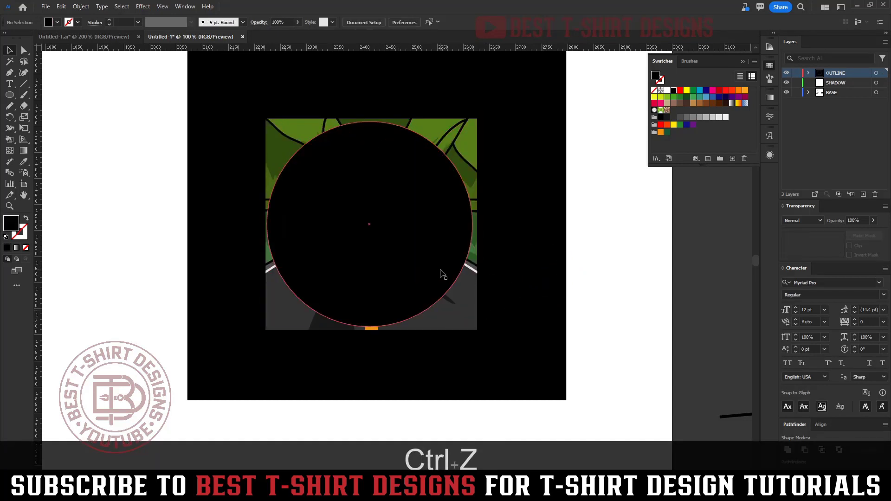
Step: Copy the circle and use the original as a clipping mask on the illustration group
key("ctrl+c")
left_click(441, 272)
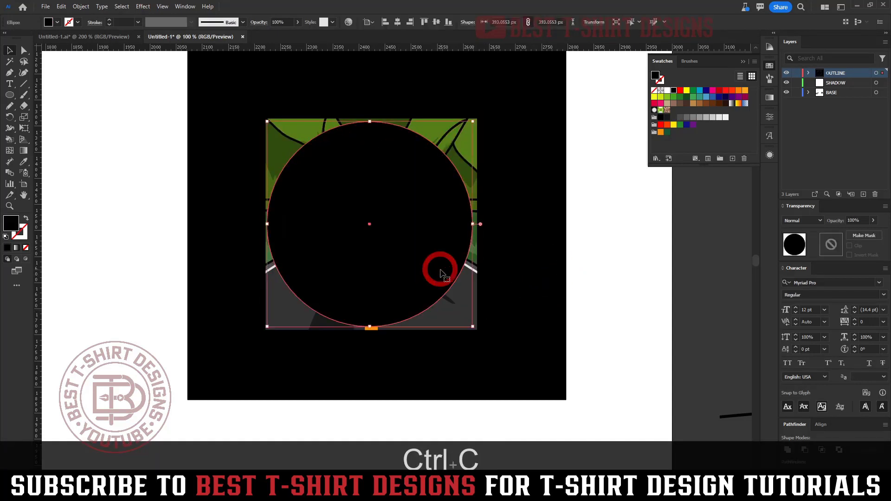
key("ctrl+c")
left_click_drag(527, 358, 202, 89)
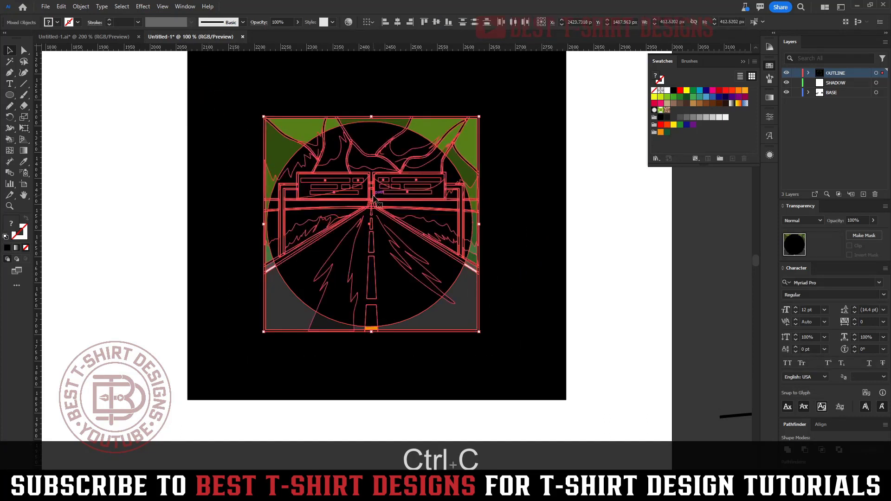
right_click(375, 196)
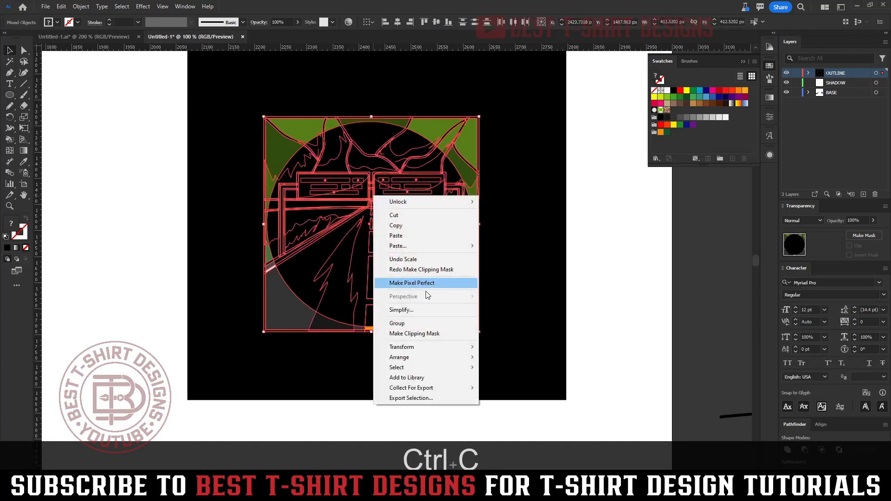
left_click(418, 333)
left_click(531, 279)
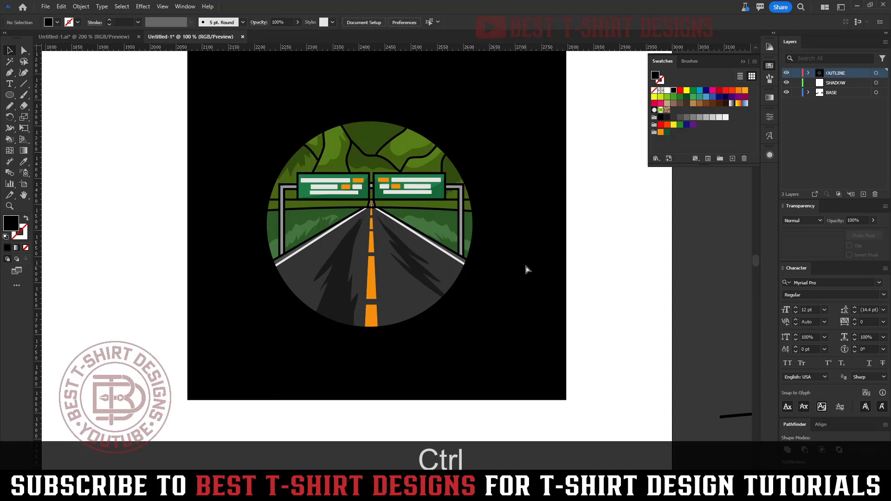
Step: Paste the copied circle in place in front, swap its fill for a stroke, and make the stroke white
key("ctrl+f")
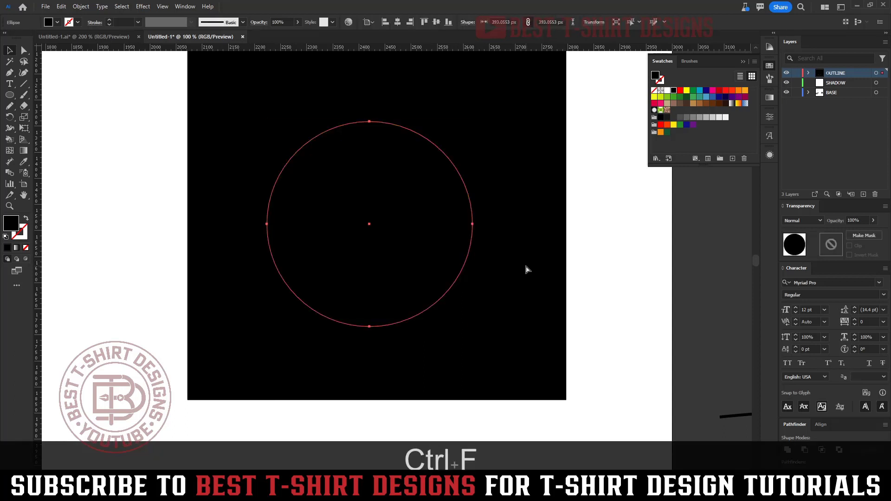
key("shift")
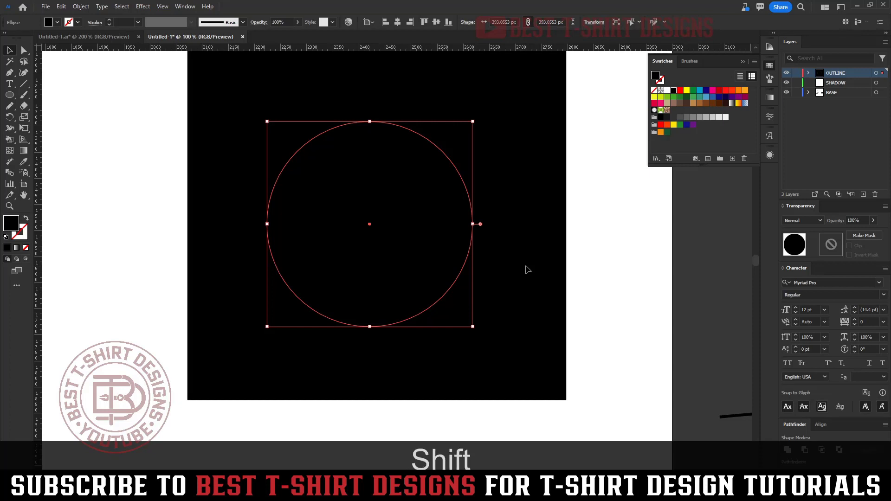
key("shift+x")
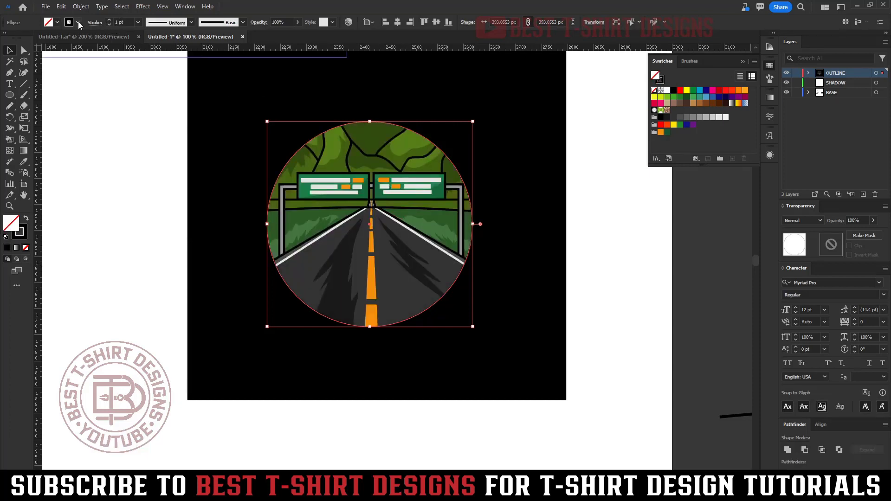
left_click(78, 23)
left_click(19, 38)
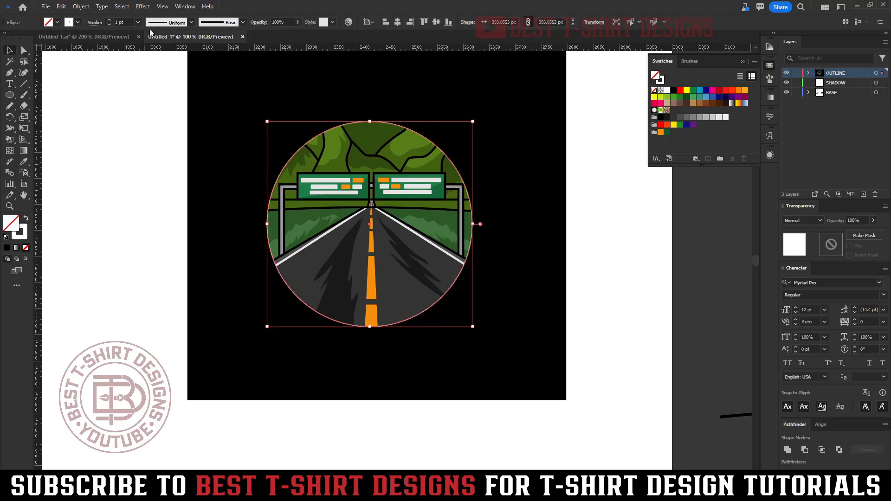
left_click(145, 106)
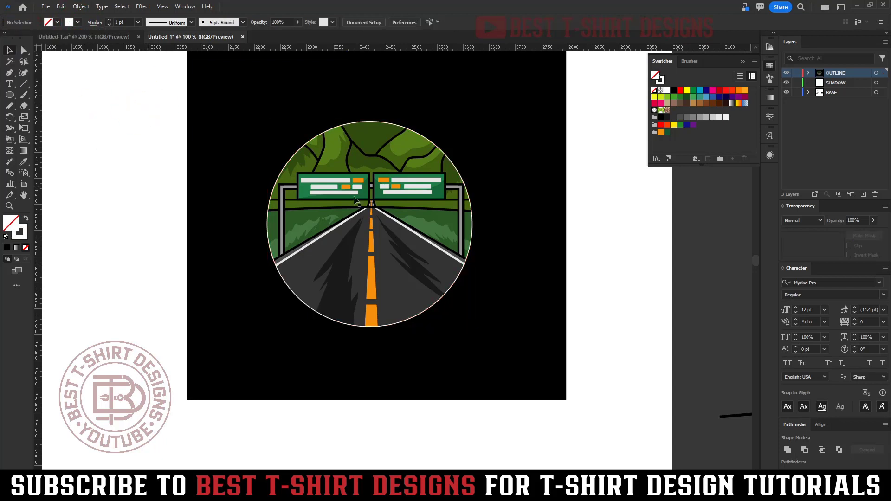
Step: Apply the rough charcoal-like brush to the circle's white outline and set its stroke weight to 2 pt
left_click(455, 289)
scroll(407, 170, "up", 2)
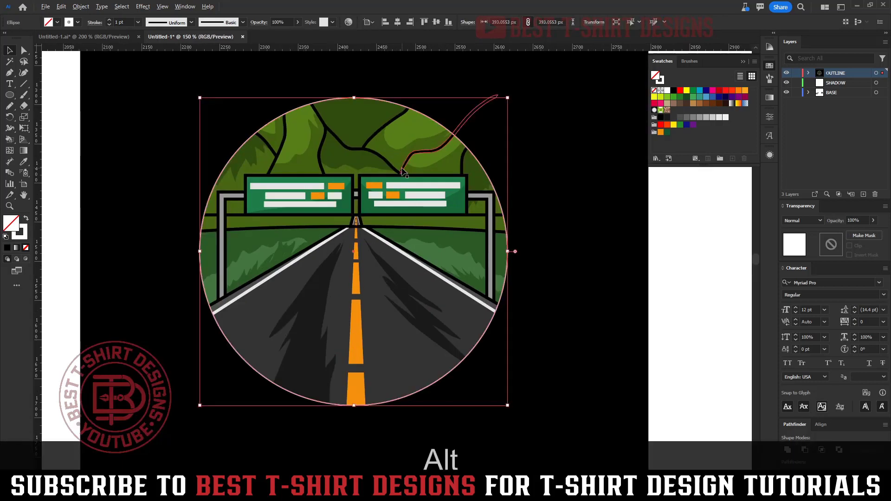
left_click(221, 25)
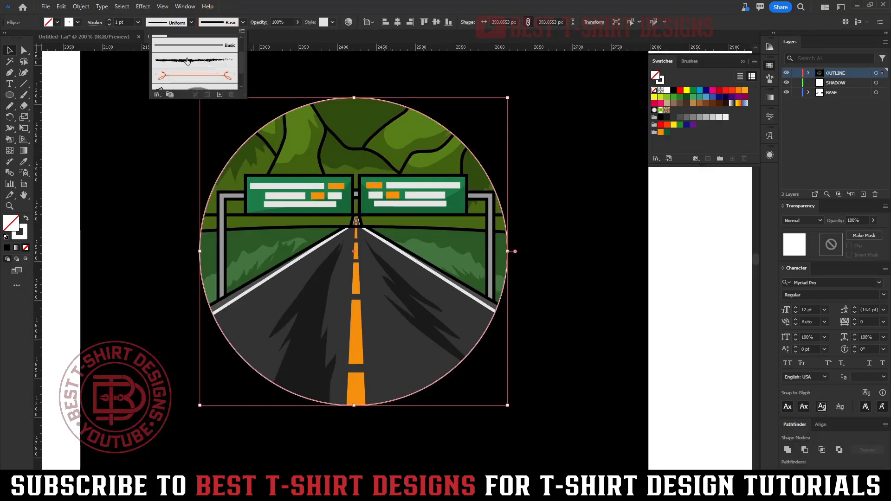
left_click(188, 61)
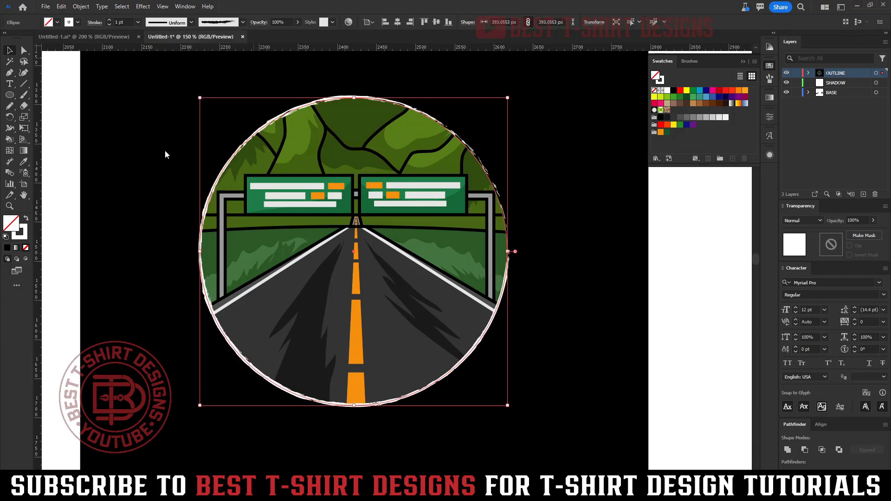
scroll(122, 21, "up", 1)
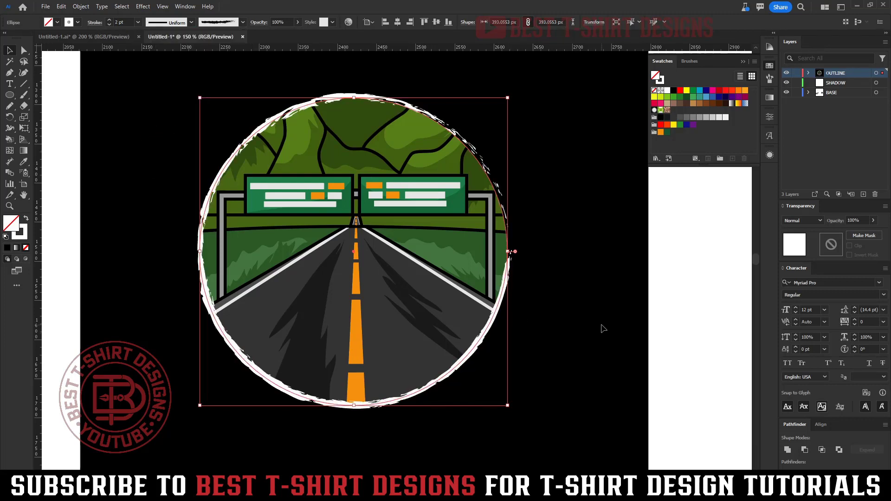
Step: Copy the brushed white ring and expand the original's stroke into a filled shape
key("ctrl+c")
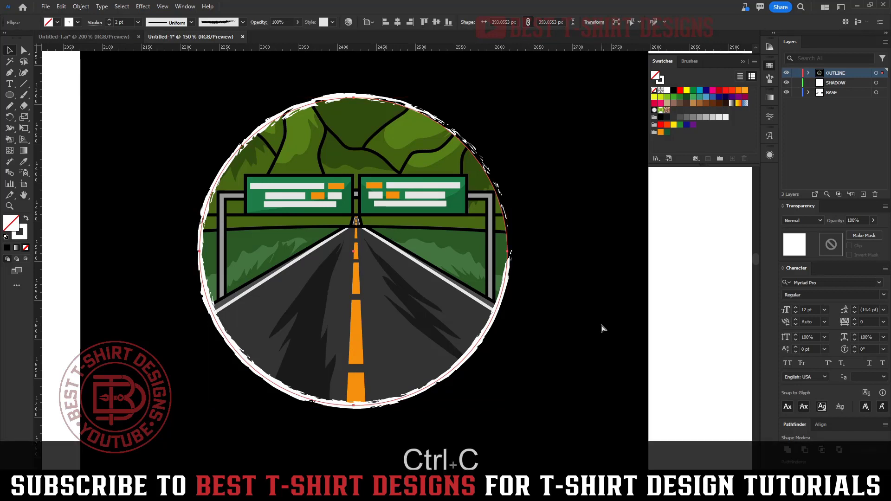
key("ctrl")
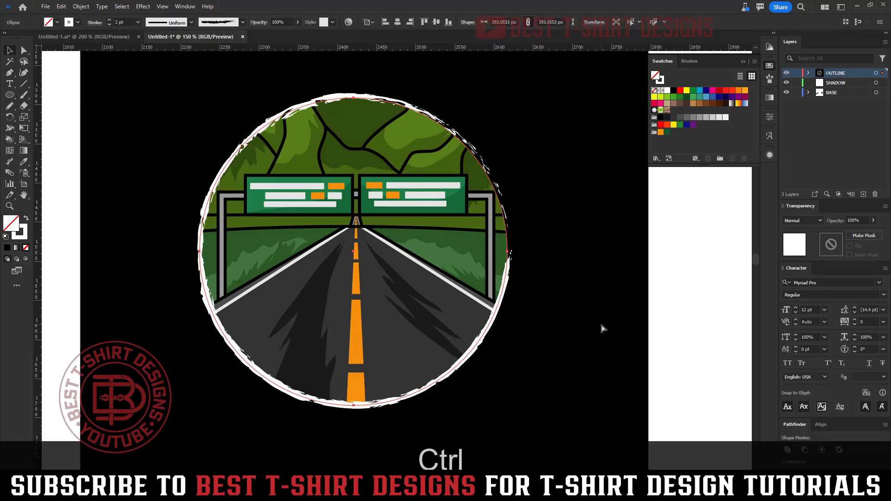
key("ctrl+2")
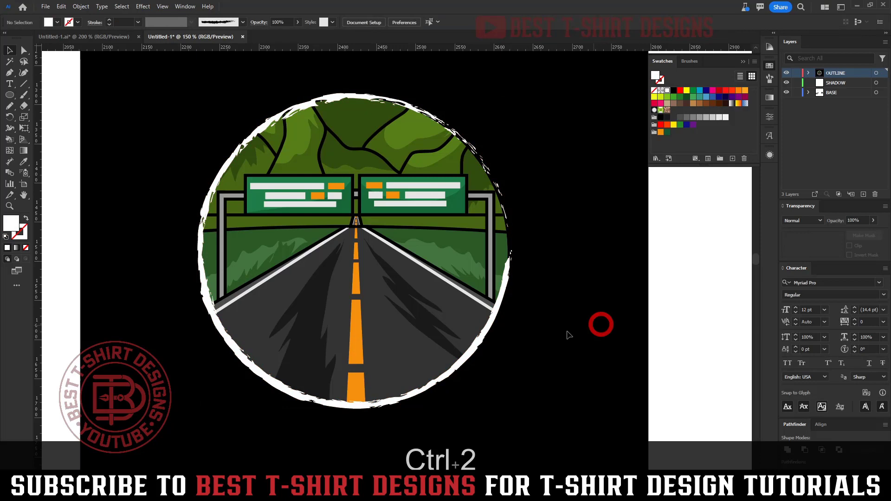
Step: Duplicate the expanded white brushed ring in place and reflect the copy across the vertical axis
left_click(478, 334)
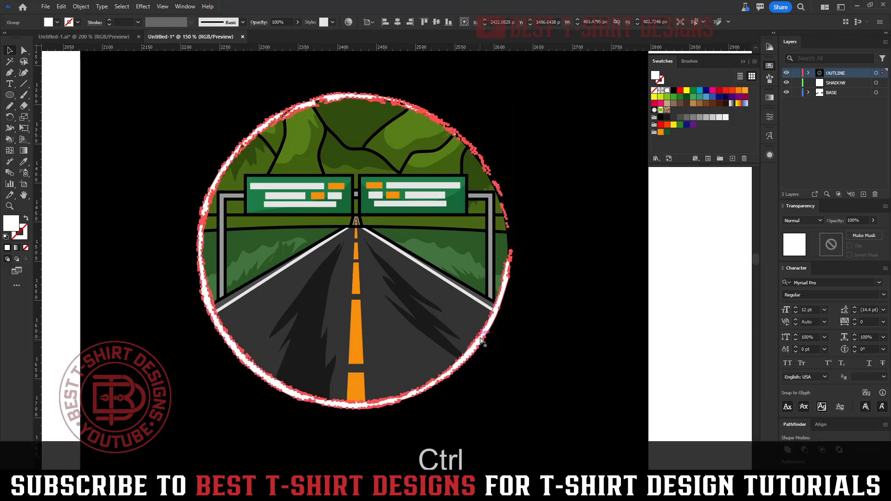
key("ctrl+c")
key("ctrl+f")
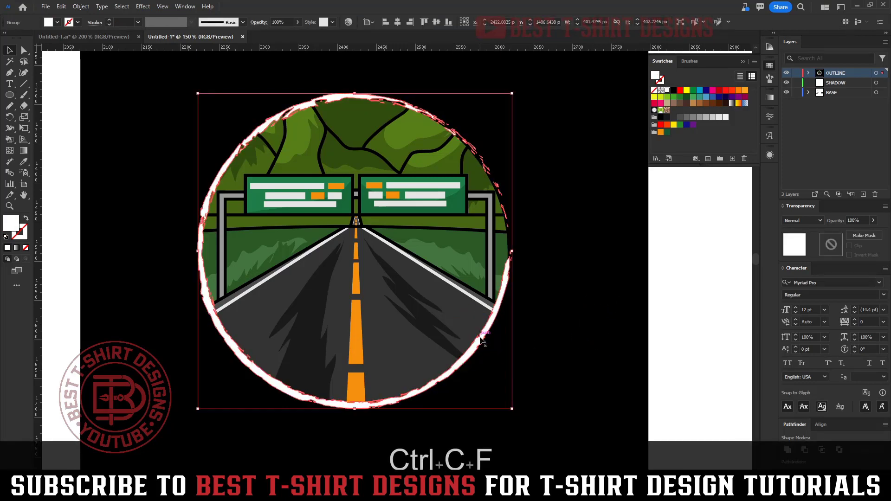
key("ctrl")
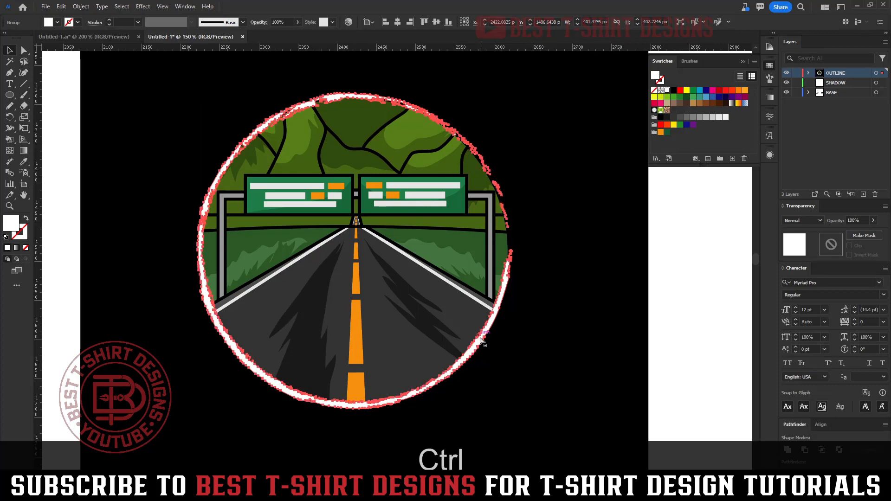
key("ctrl+r")
left_click(442, 303)
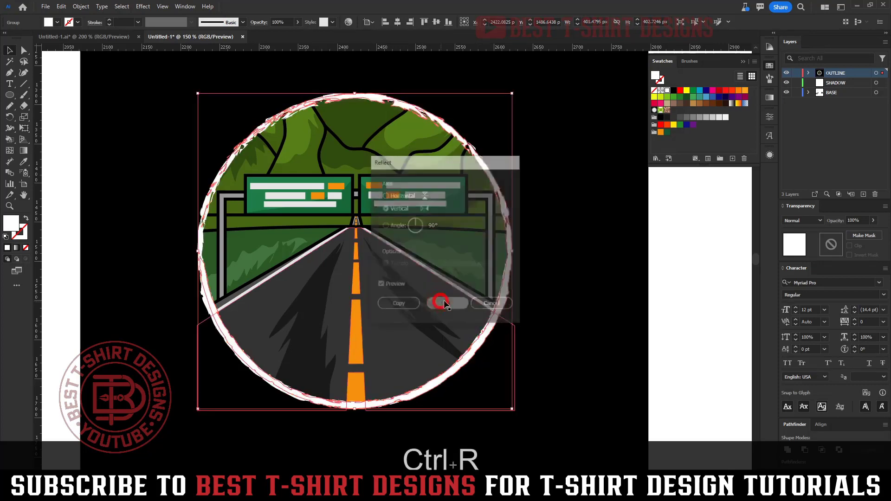
key("v")
left_click(550, 306)
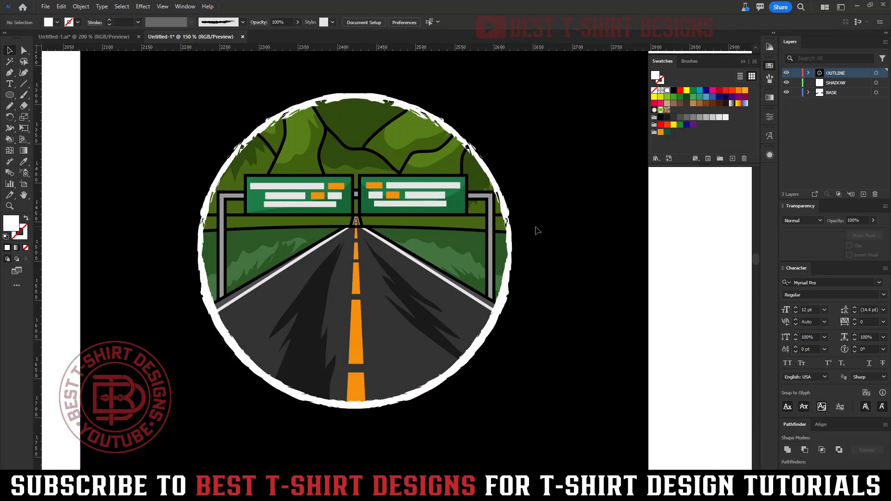
Step: Recolour both overlapping brushed rings black by sampling the backdrop with the Eyedropper
left_click(496, 307)
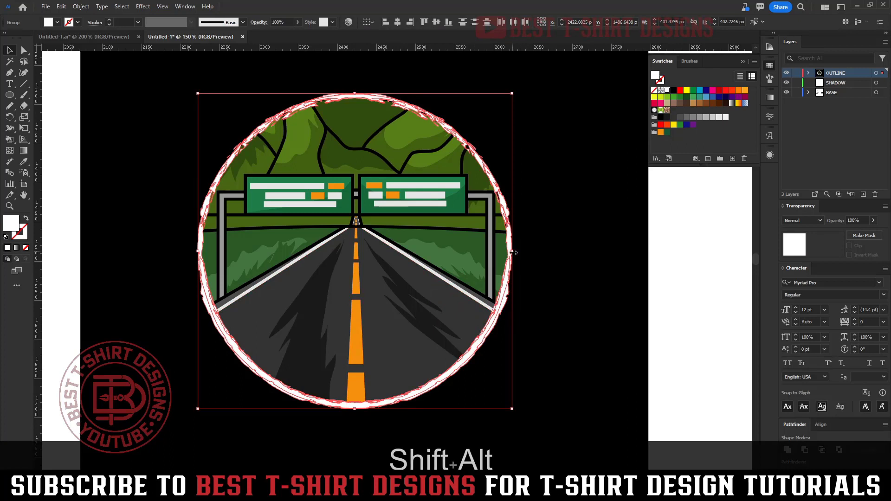
left_click_drag(512, 250, 513, 253)
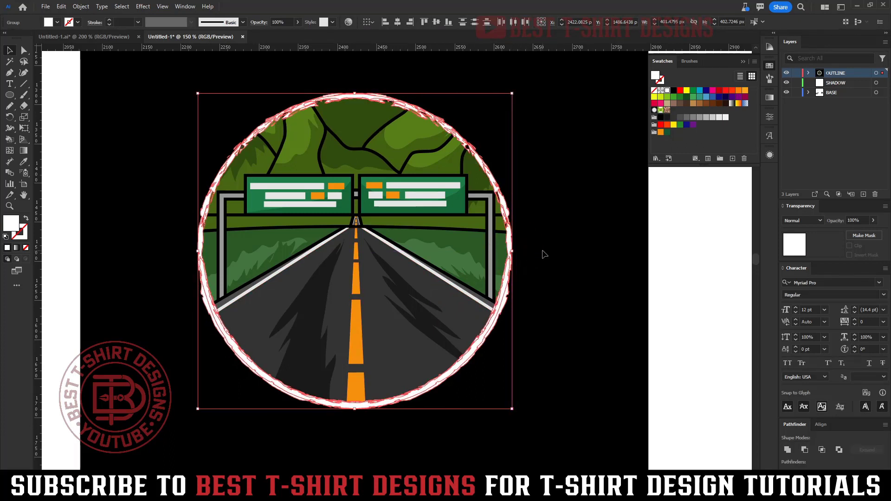
key("i")
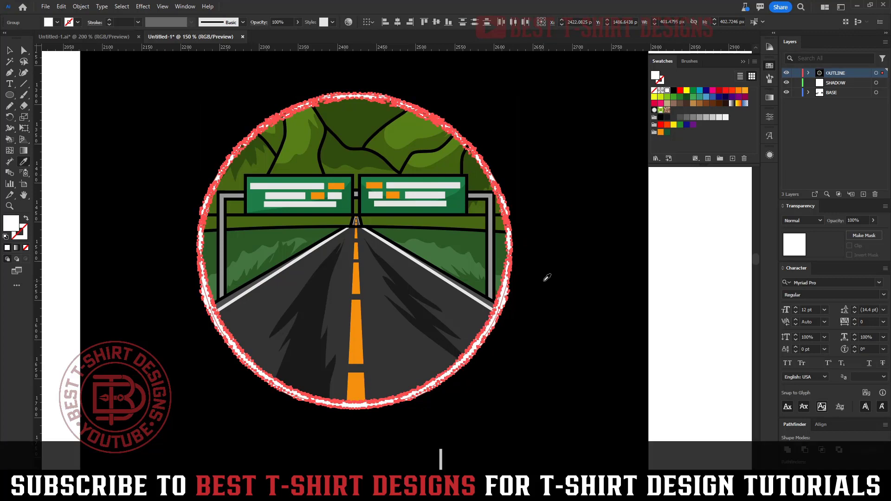
left_click(546, 277)
key("v")
left_click(546, 284)
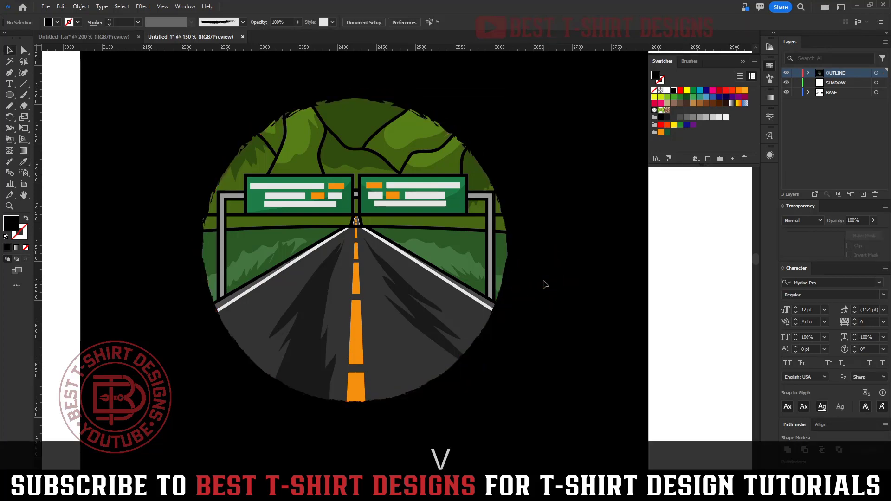
Step: Examine the rough edge of the circular badge up close and in overview against the black backdrop
scroll(367, 117, "up", 1)
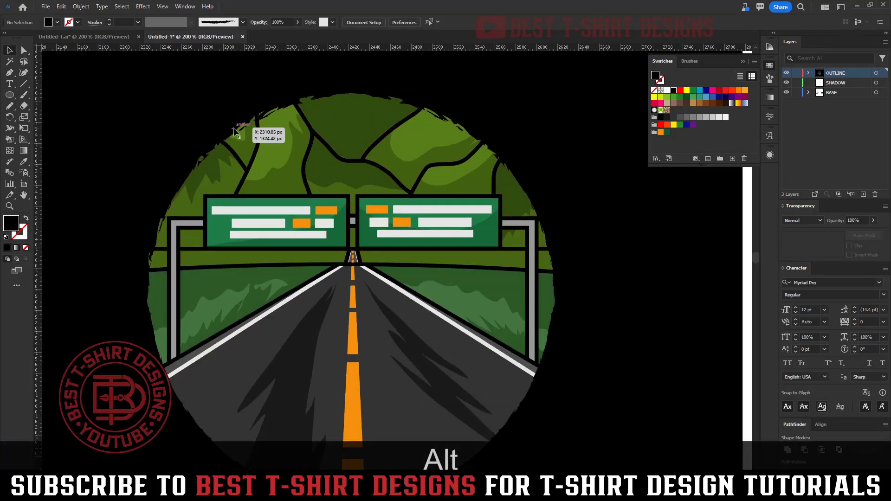
scroll(423, 158, "down", 2)
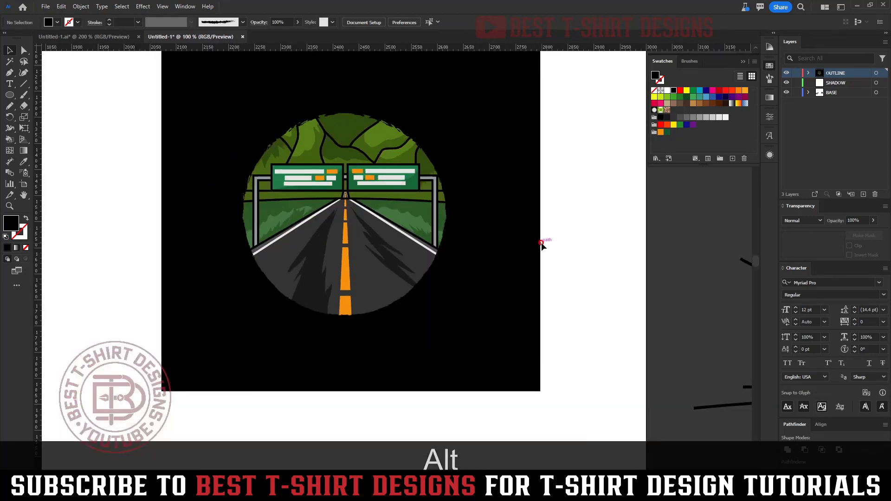
scroll(542, 243, "up", 1)
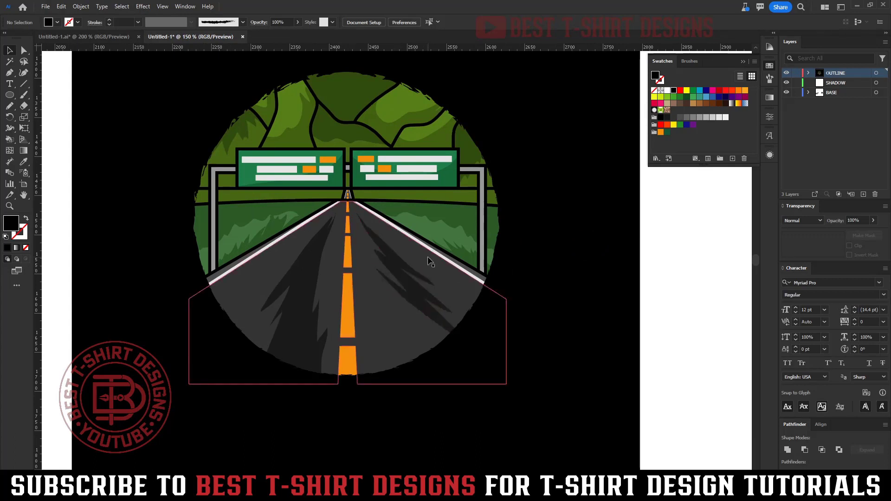
left_click(552, 246)
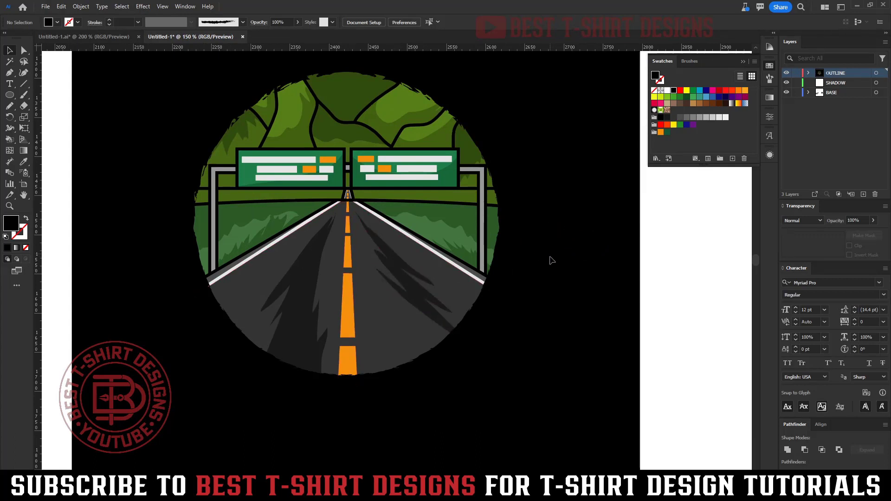
scroll(513, 258, "down", 1)
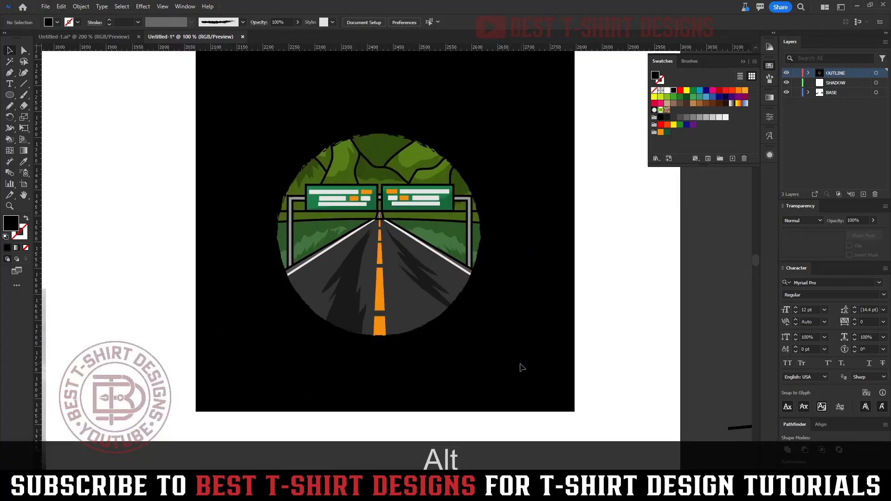
mouse_move(534, 374)
left_mouse_down()
mouse_move(238, 92)
mouse_move(308, 170)
mouse_move(539, 374)
left_mouse_up()
left_click(540, 375)
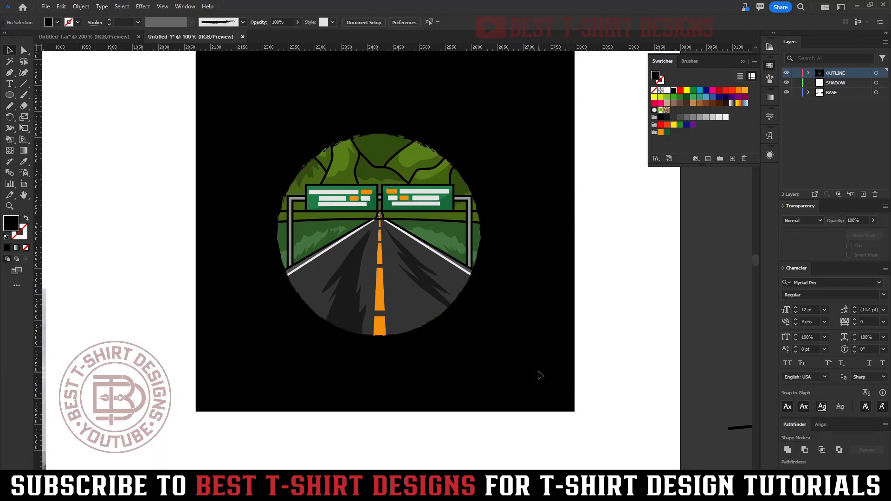